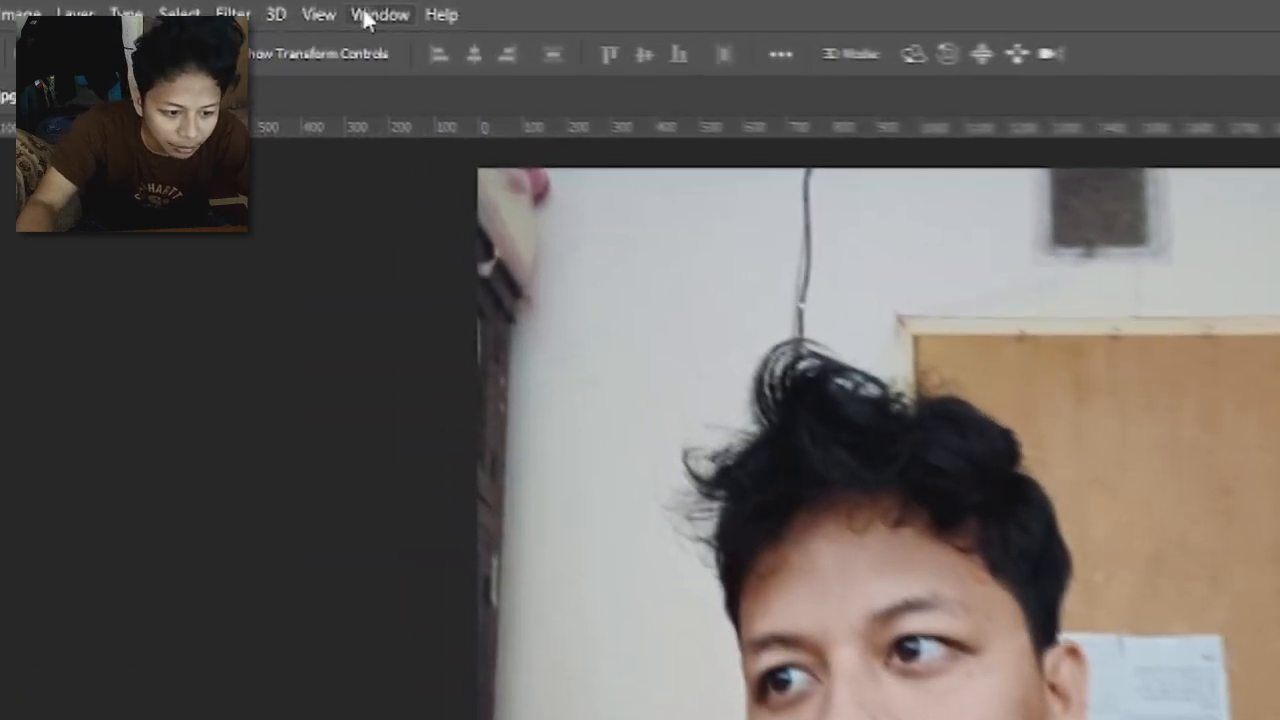
Step: Hide the Tools panel and show it again
left_click(257, 7)
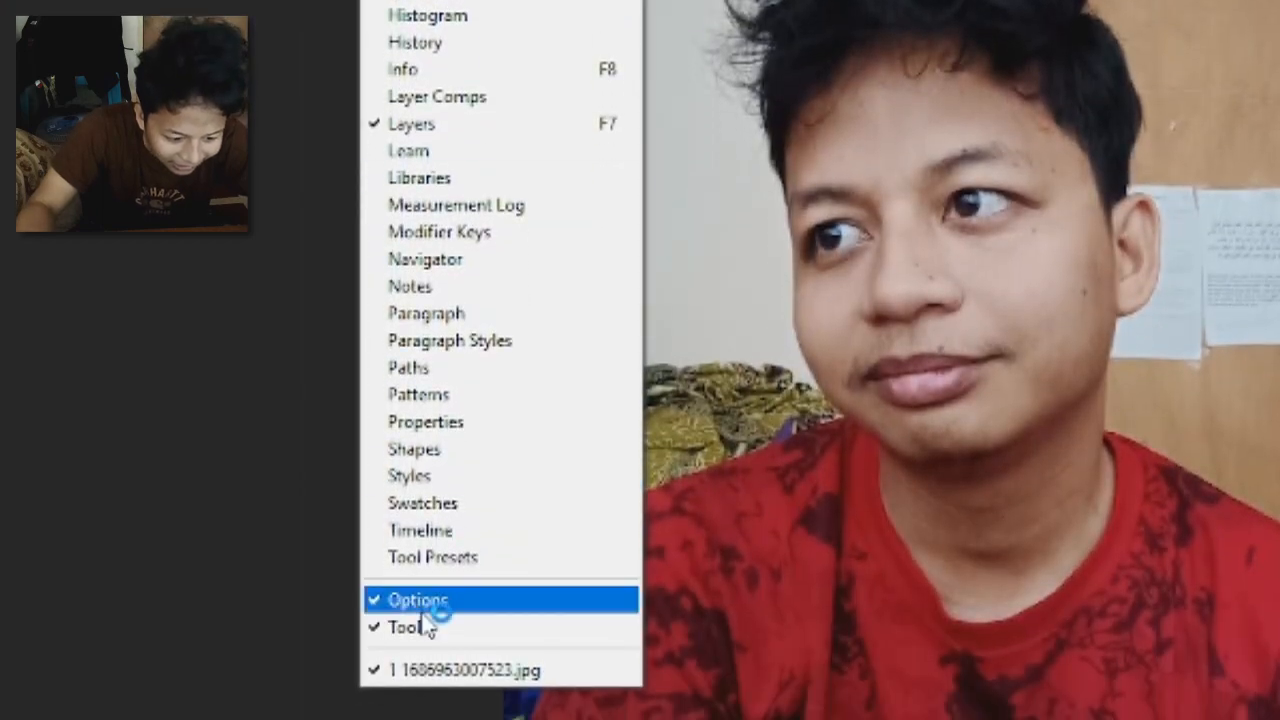
left_click(430, 630)
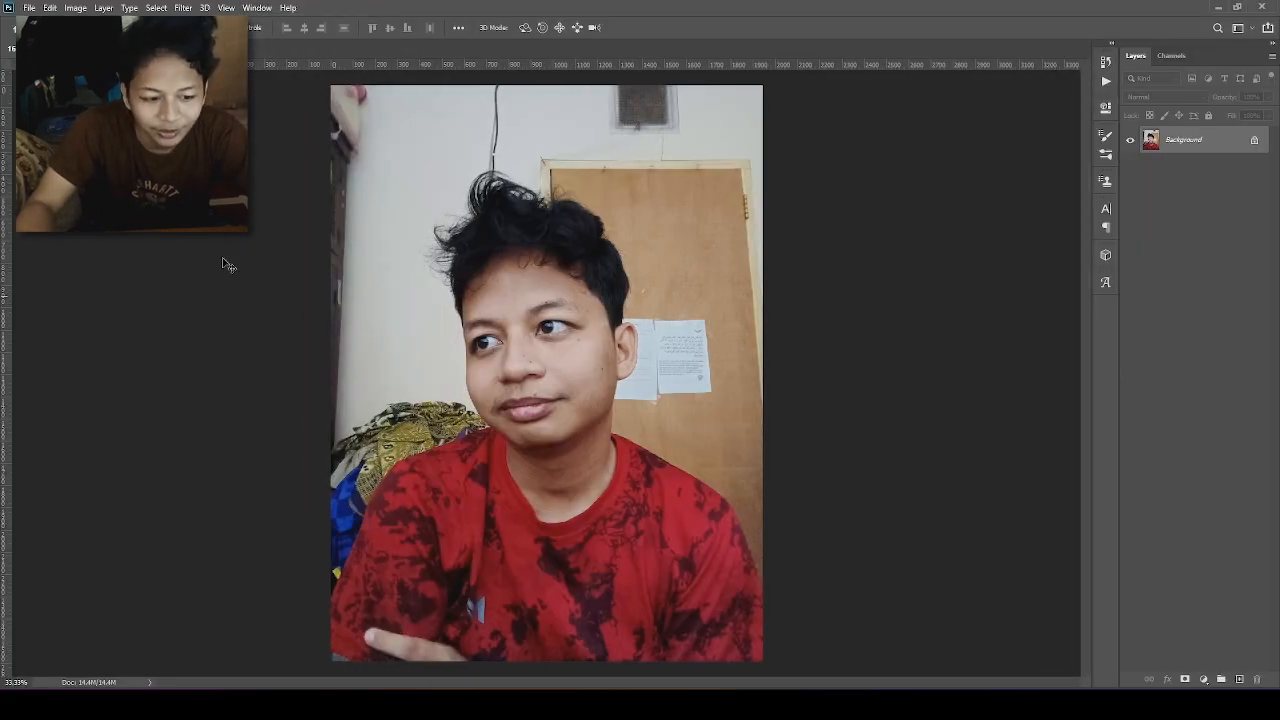
left_click(247, 8)
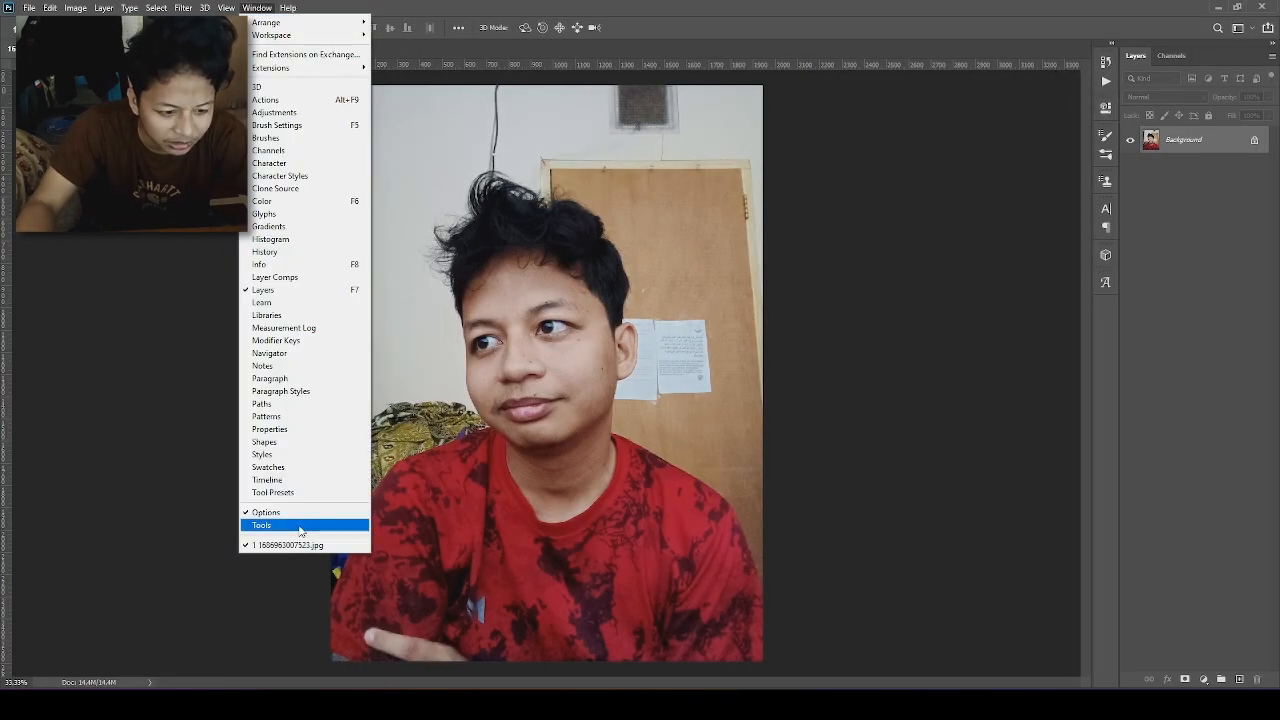
left_click(299, 526)
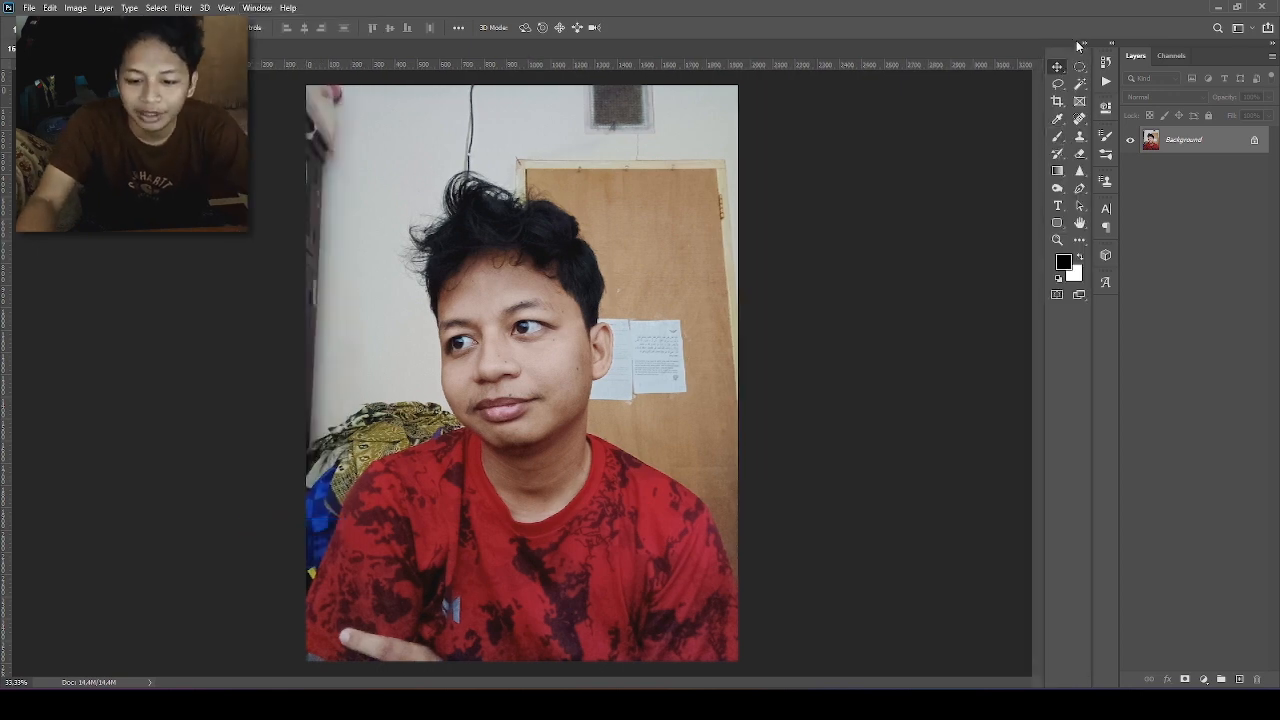
Step: Dock the toolbar along the left edge of the workspace as a single column, and return it as two columns beside the panels on the right
left_click_drag(1074, 45, 1226, 127)
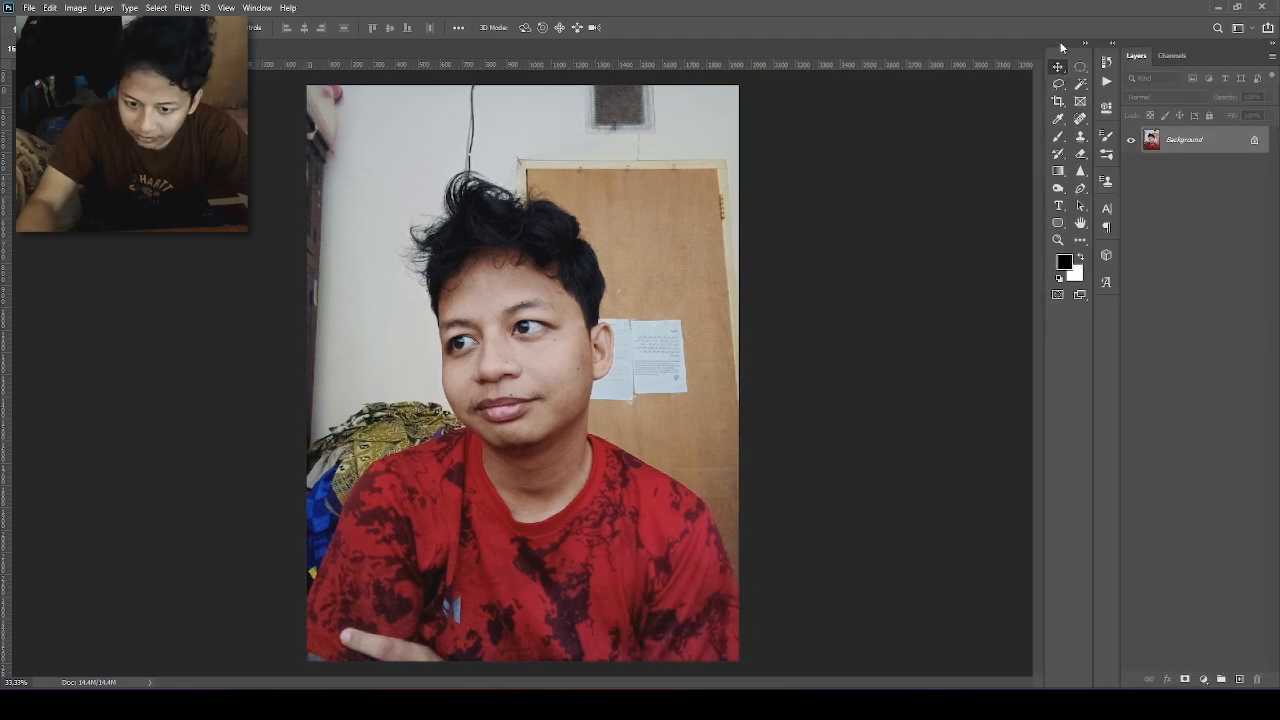
left_click_drag(1062, 47, 1236, 126)
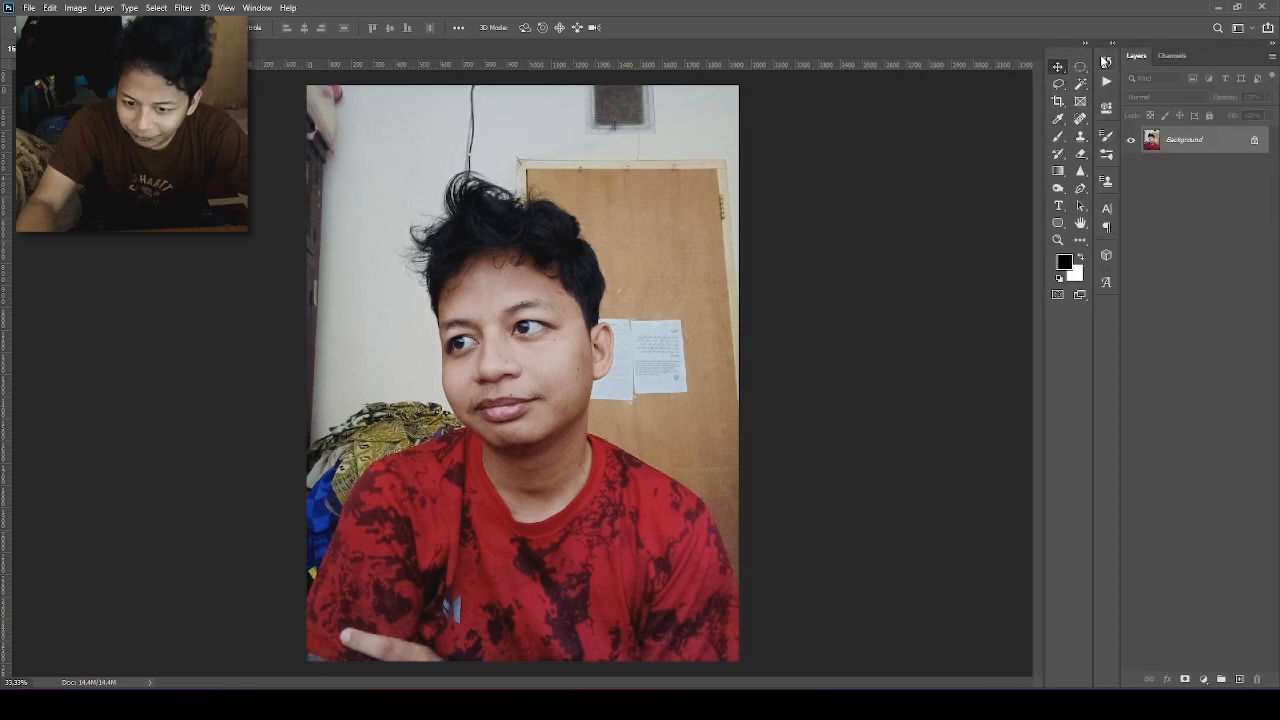
left_click(1086, 45)
left_click_drag(1080, 63, 3, 140)
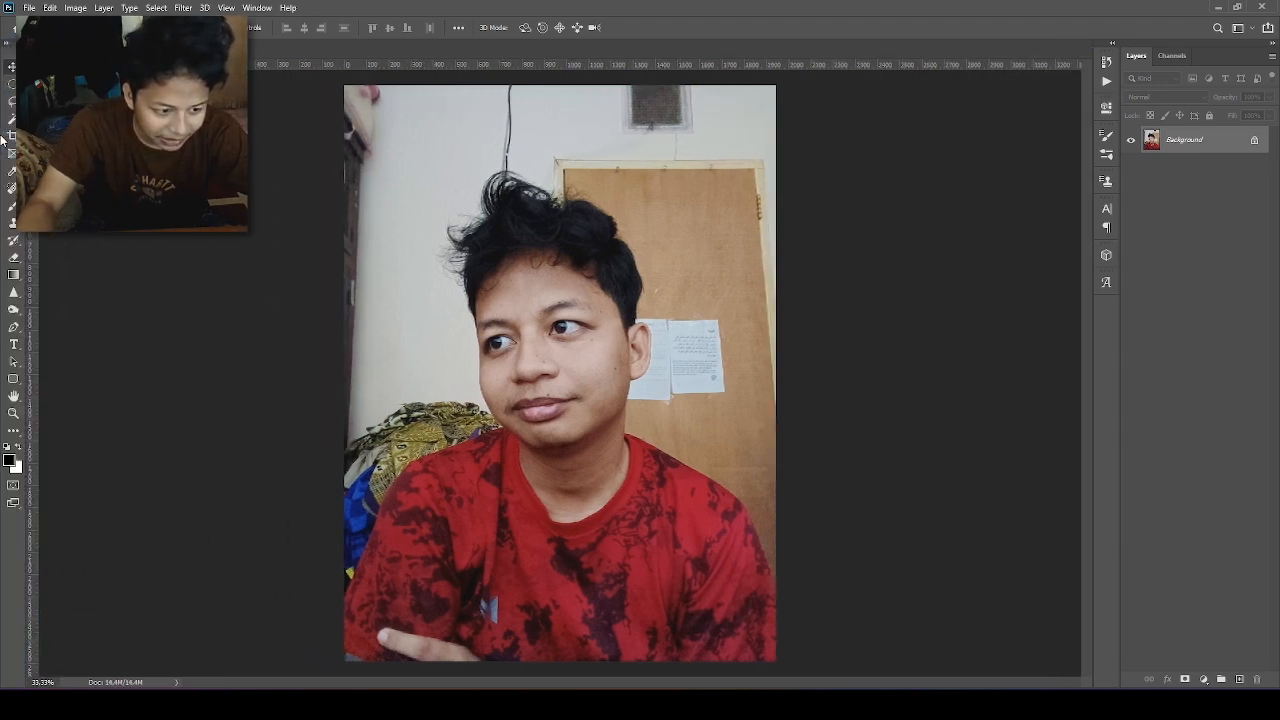
left_click(9, 48)
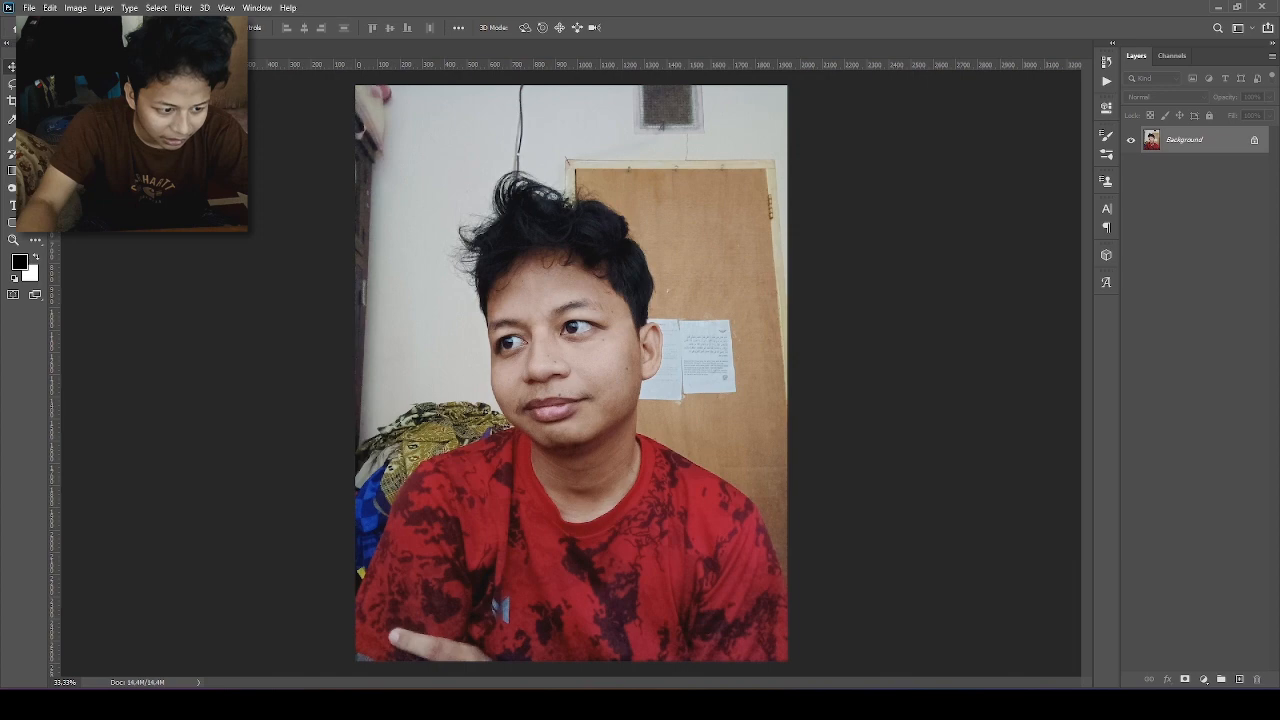
left_click_drag(10, 55, 1086, 73)
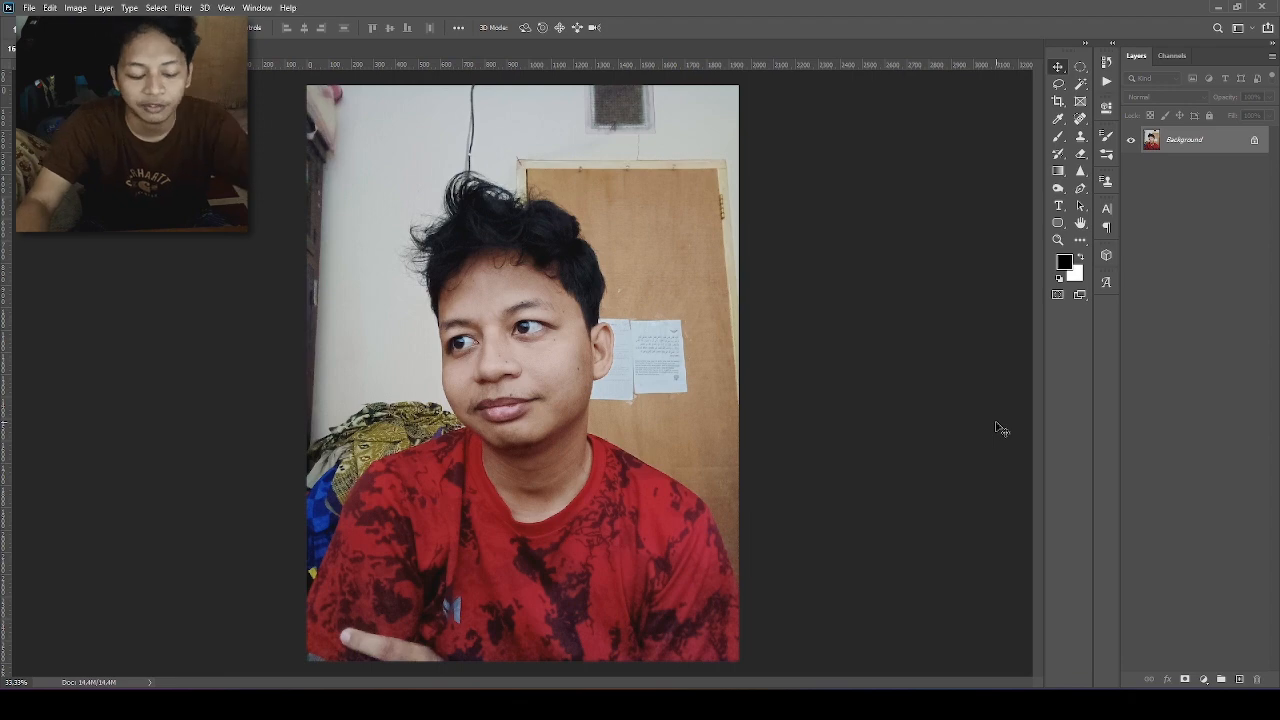
Step: Unlock the Background layer and try shifting the photo with the Move tool, undoing the move
left_click(1257, 142)
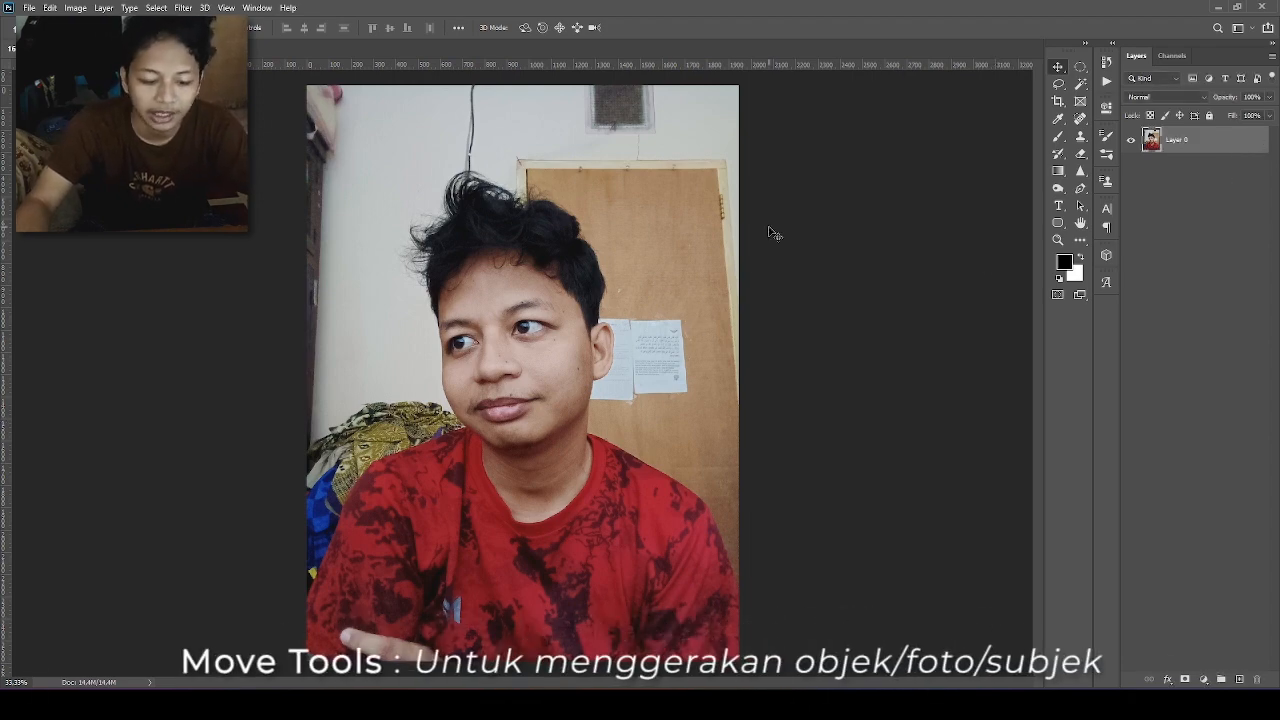
left_click_drag(569, 338, 566, 294)
key("ctrl+z")
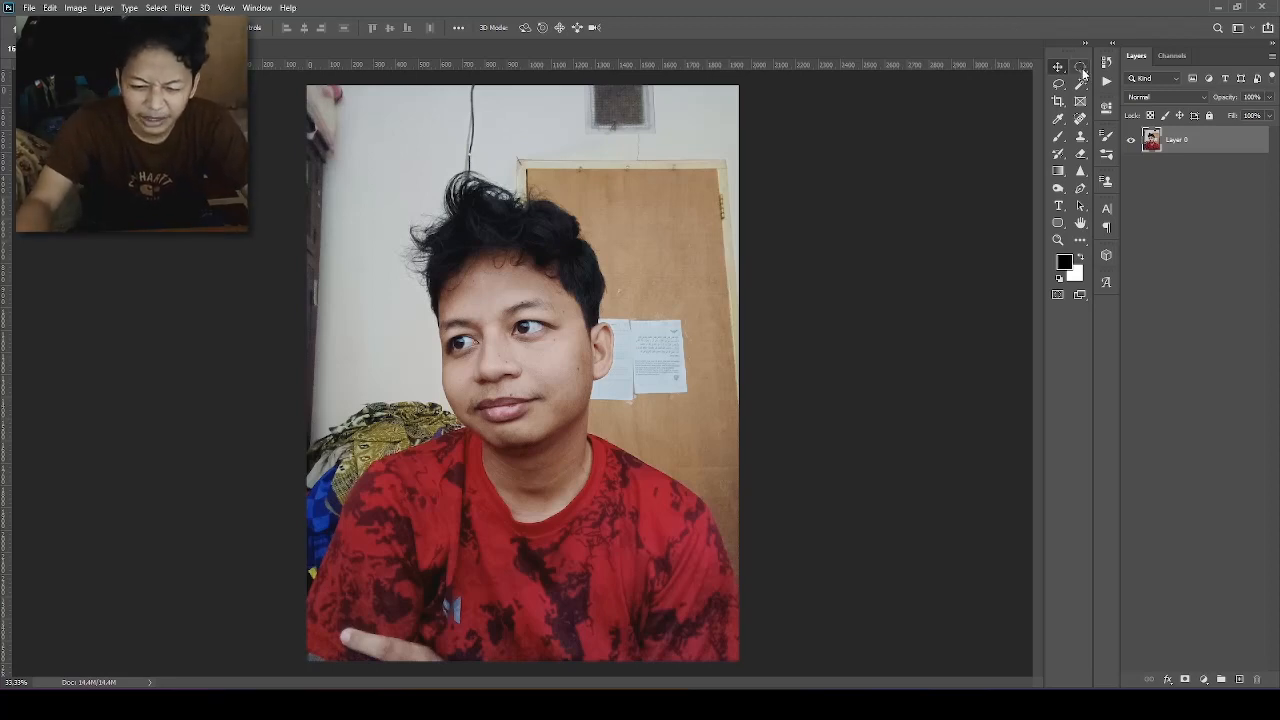
Step: Select a rectangular area around the man's head with the Rectangular Marquee tool
left_click(1084, 74)
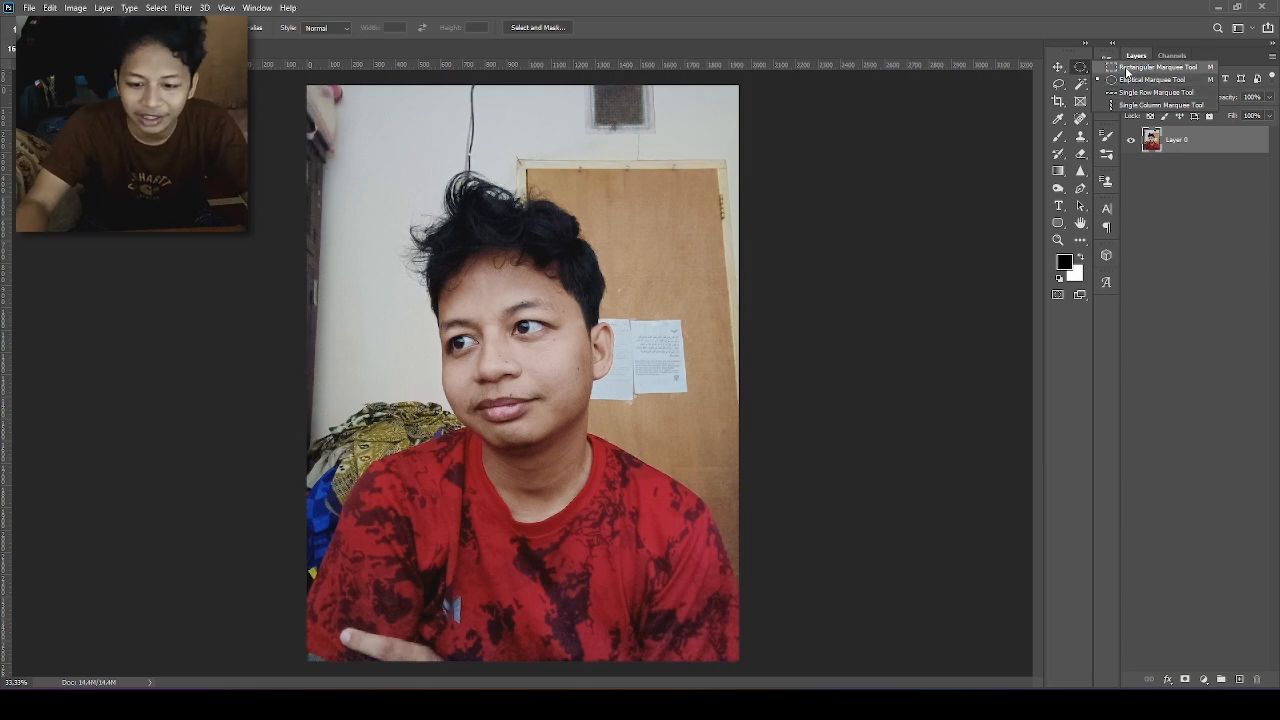
left_click(1127, 68)
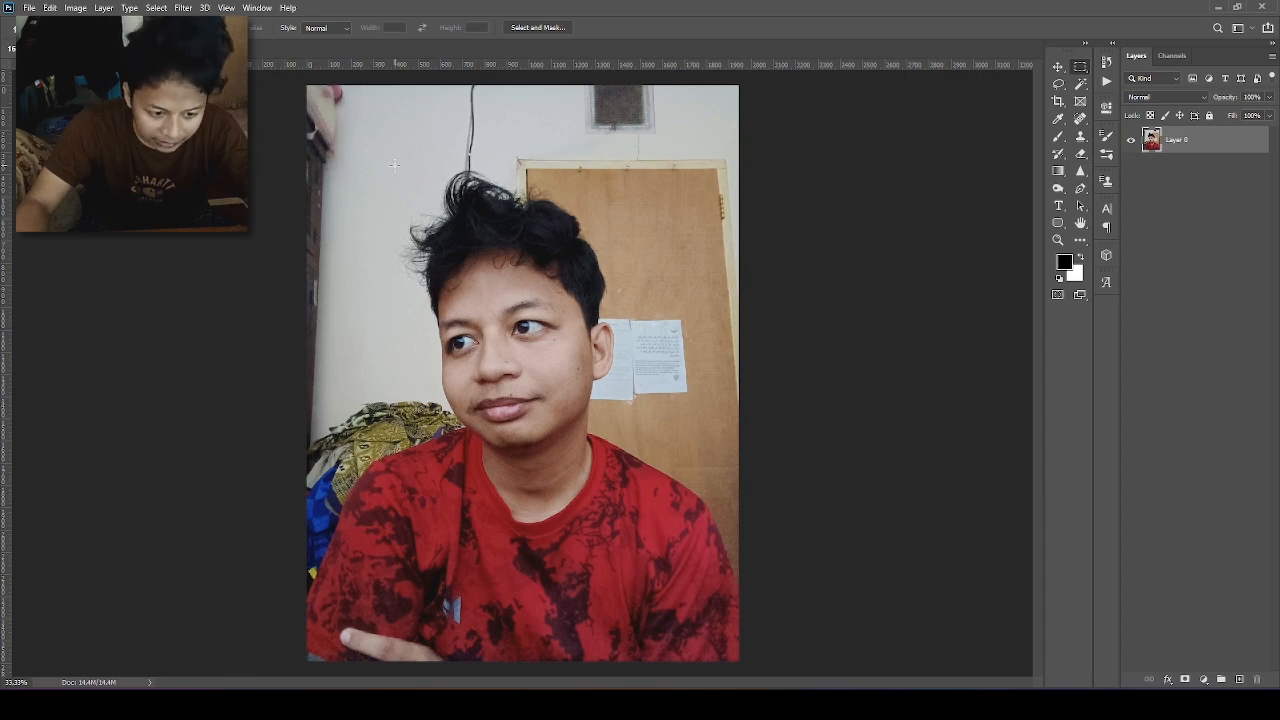
left_click_drag(394, 165, 708, 477)
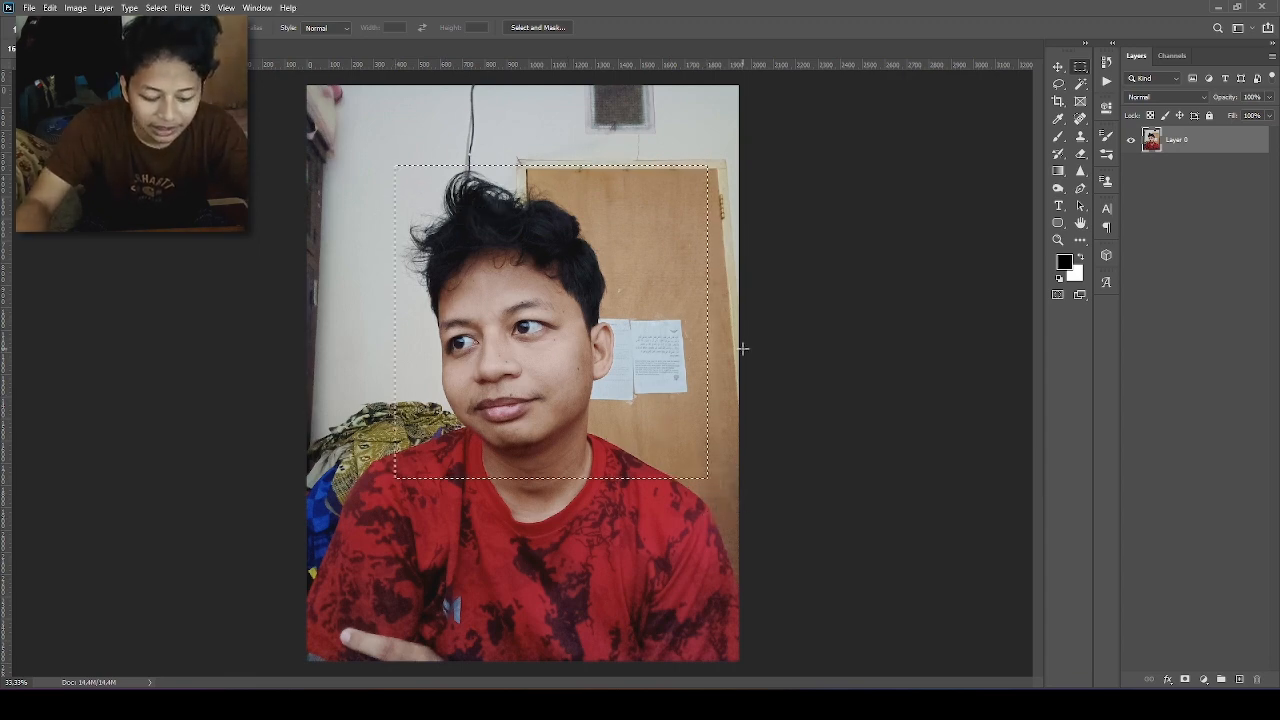
Step: Try moving the rectangular selected area away from the photo with the Move tool, and undo the move
key("v")
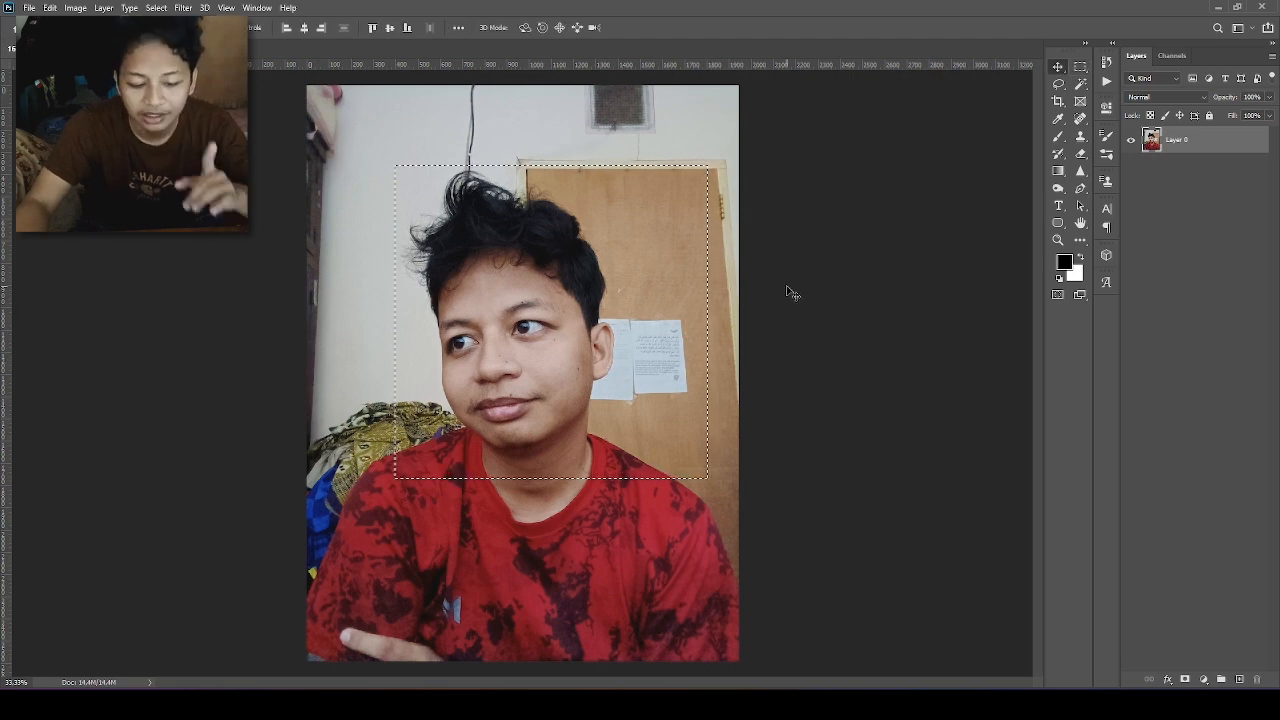
left_click_drag(598, 354, 583, 529)
left_click_drag(888, 369, 890, 370)
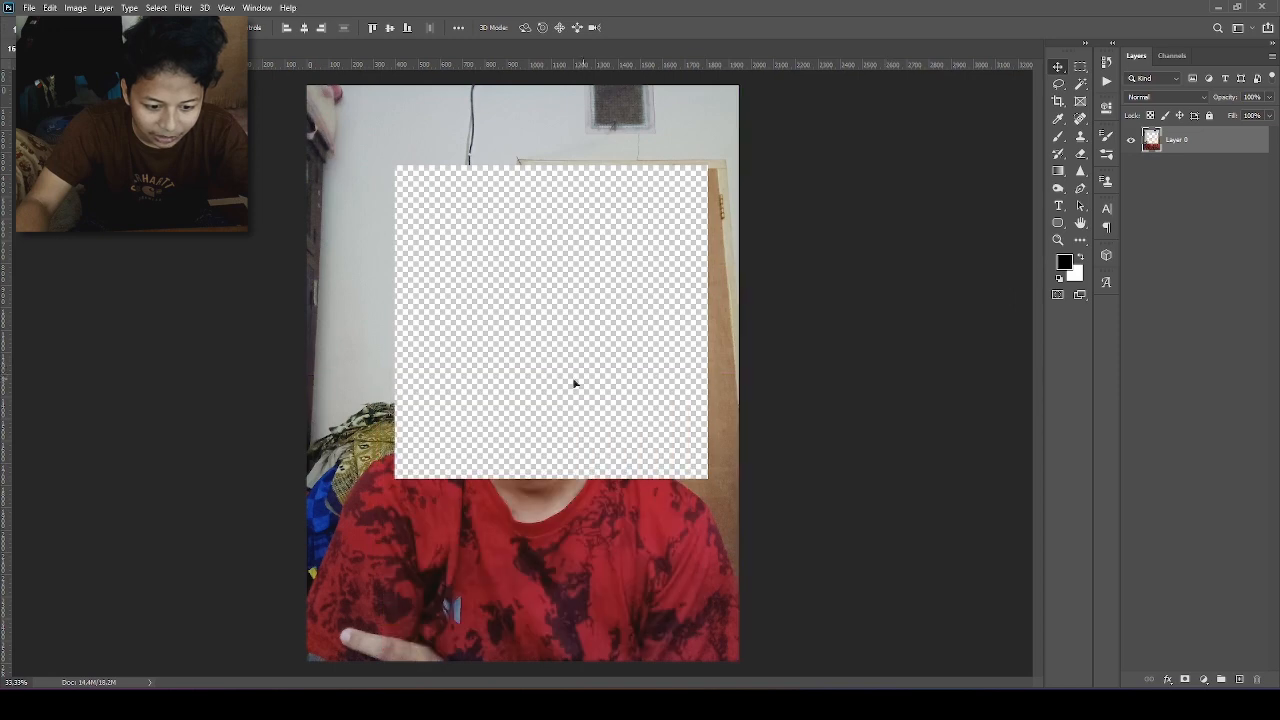
key("ctrl+z")
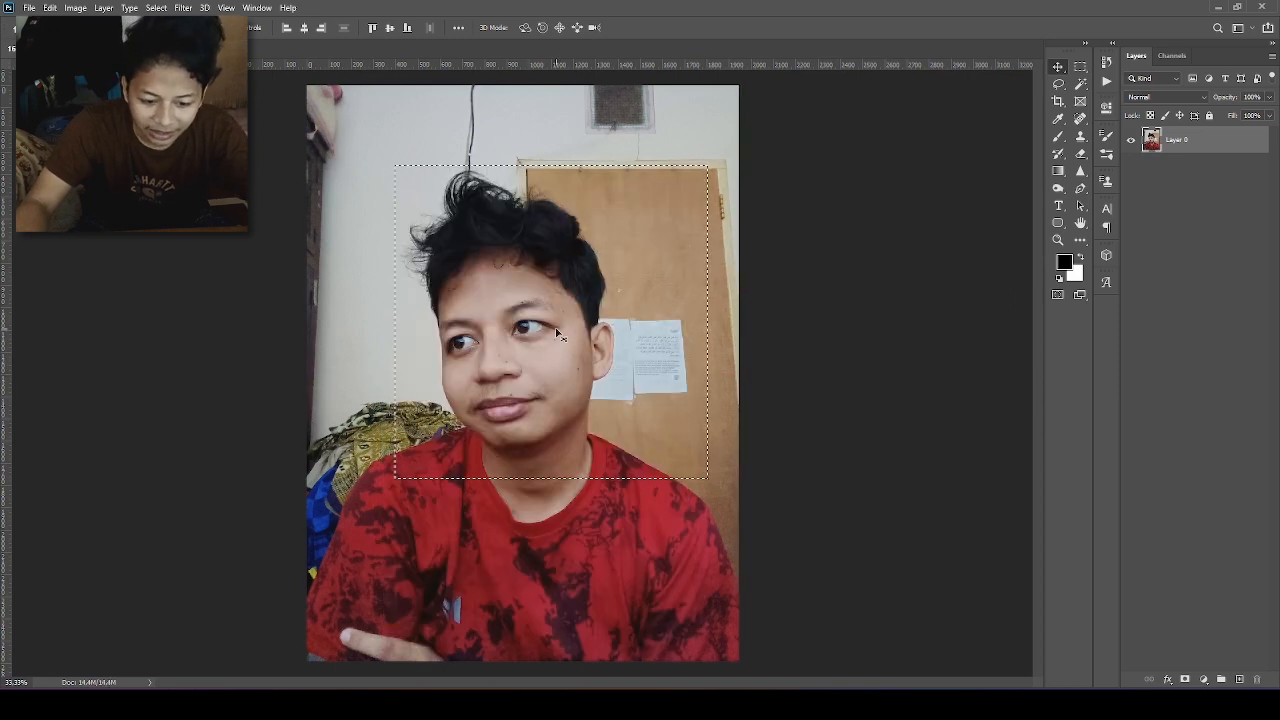
Step: Select the head with a circular Elliptical Marquee selection and copy it to a new layer
left_click(1081, 68)
right_click(1081, 68)
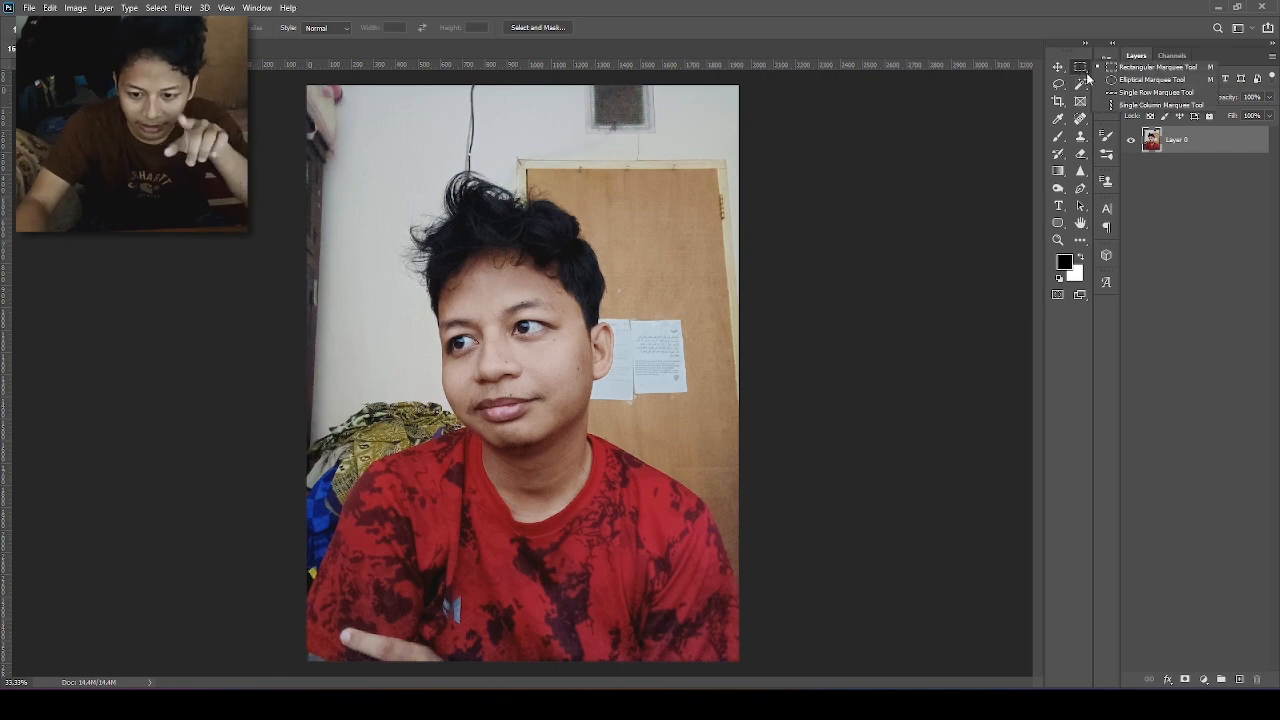
left_click(1135, 79)
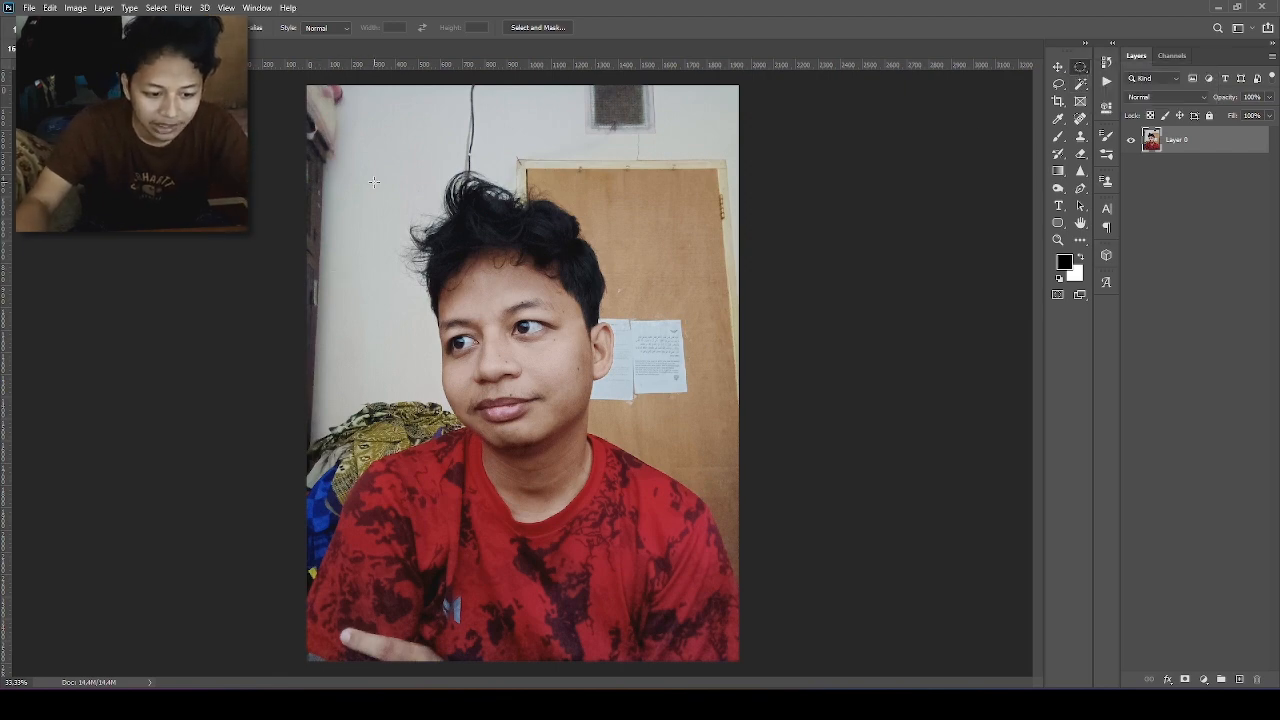
left_click_drag(373, 181, 668, 563)
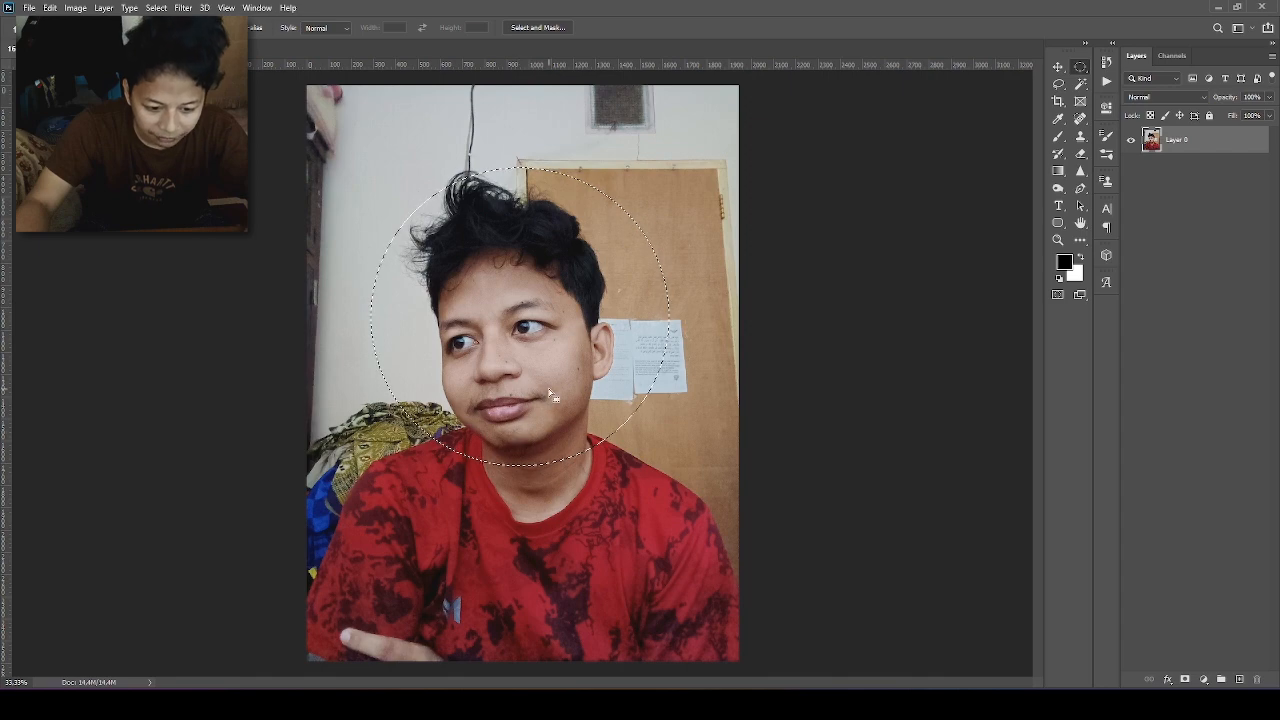
key("v")
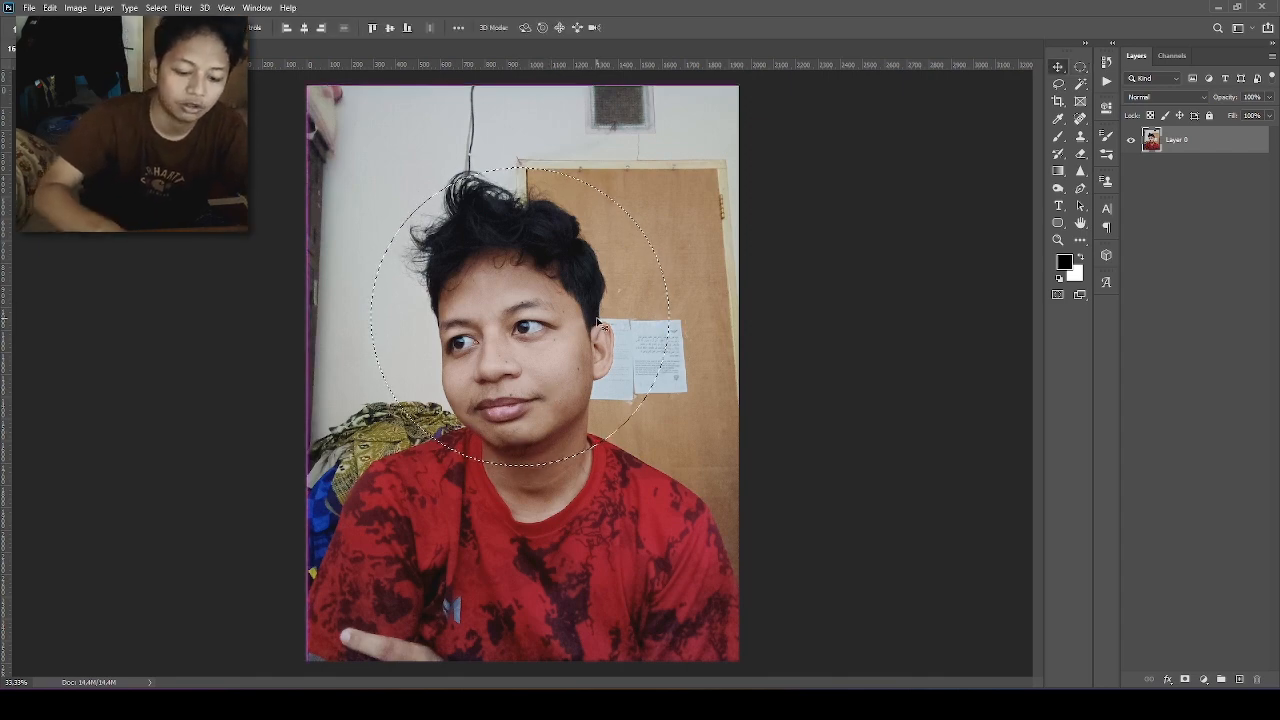
key("ctrl+j")
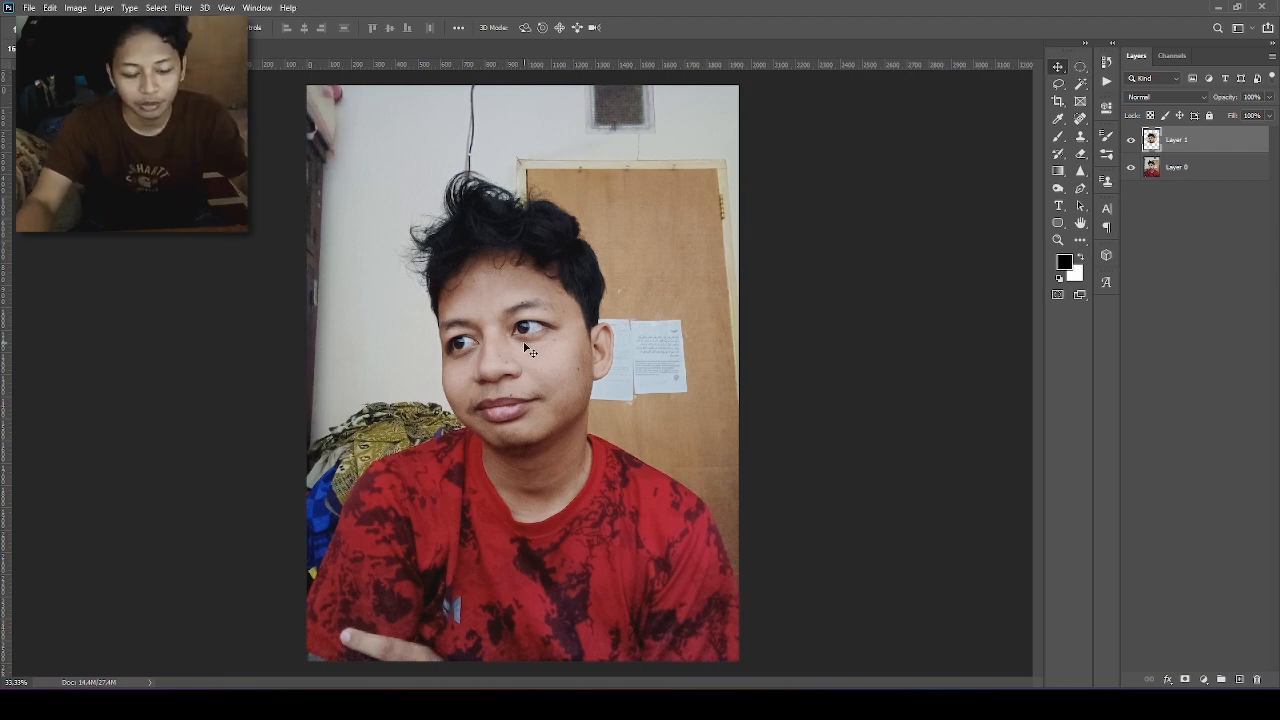
Step: Try moving the circular head copy down over the shirt and diagonally down to the right, undoing each move
left_click_drag(525, 347, 559, 530)
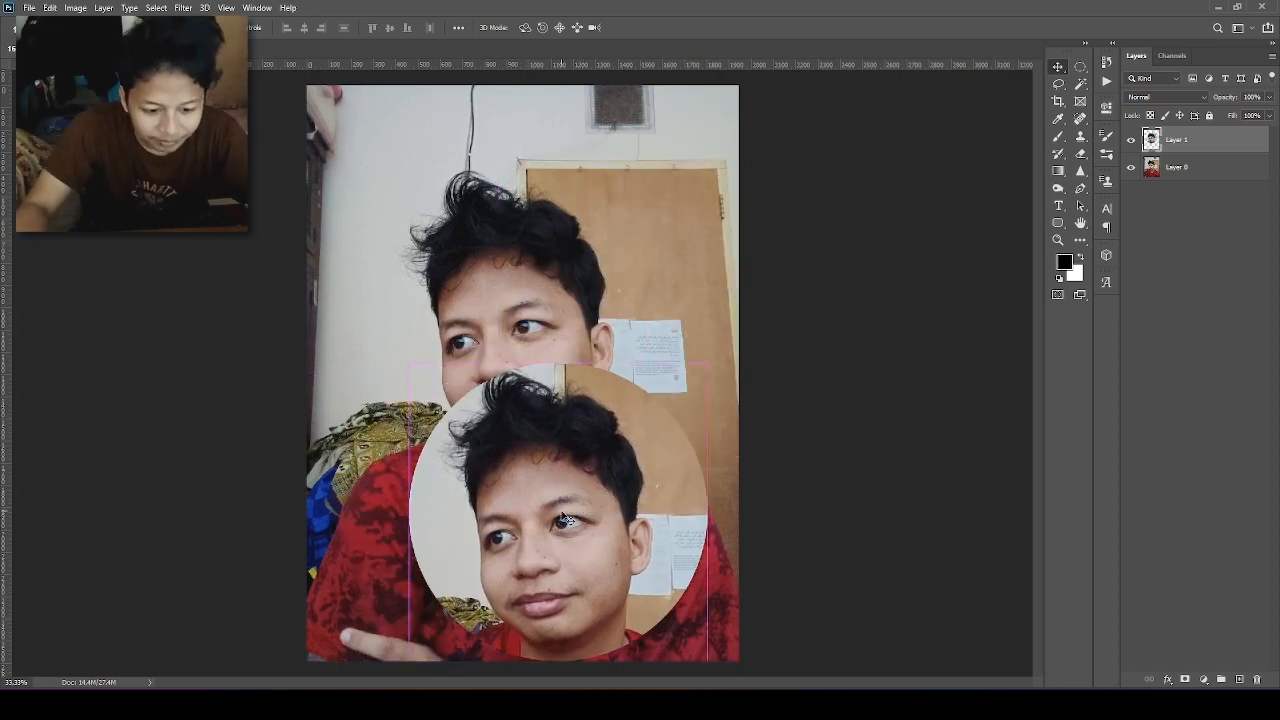
key("ctrl+z")
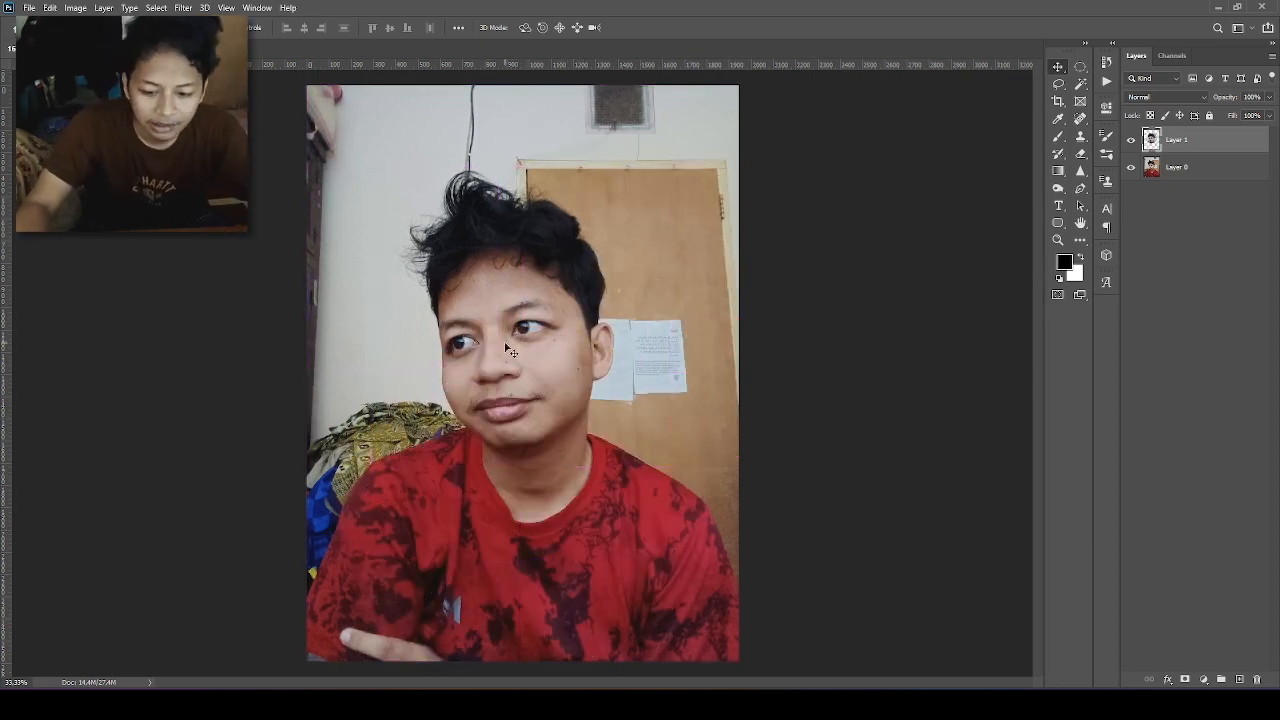
left_click_drag(505, 345, 602, 421)
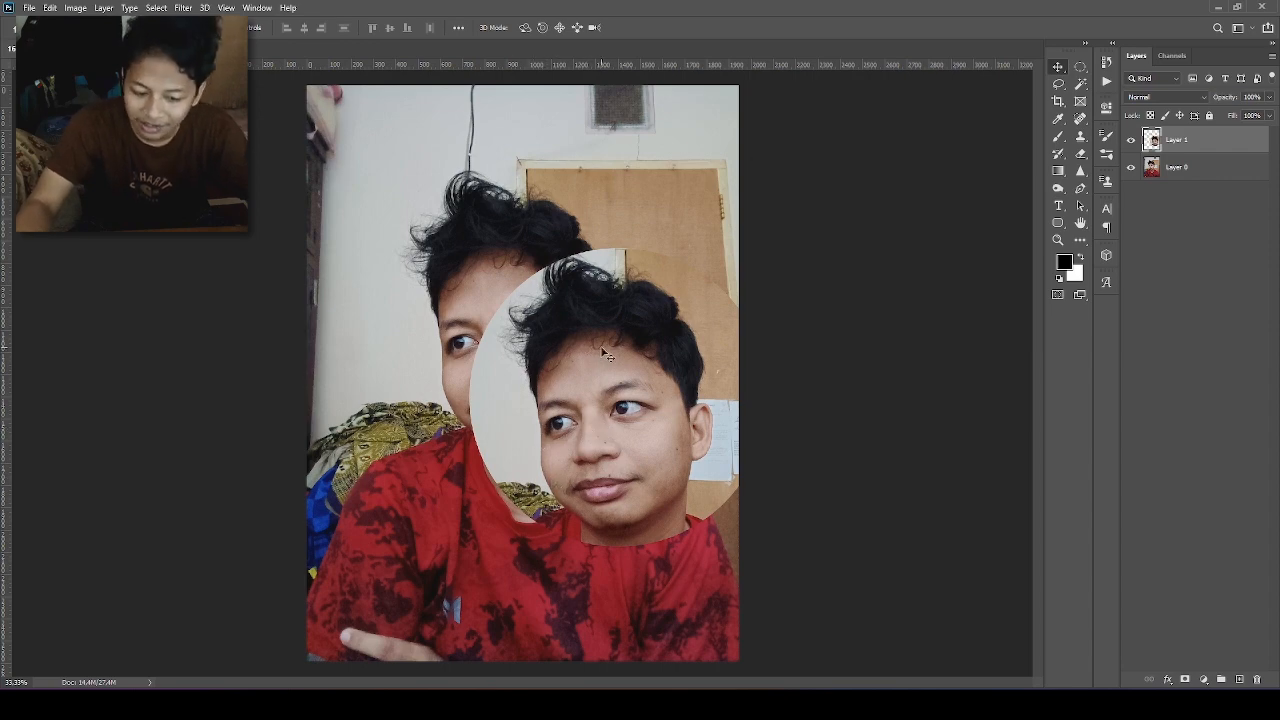
key("ctrl")
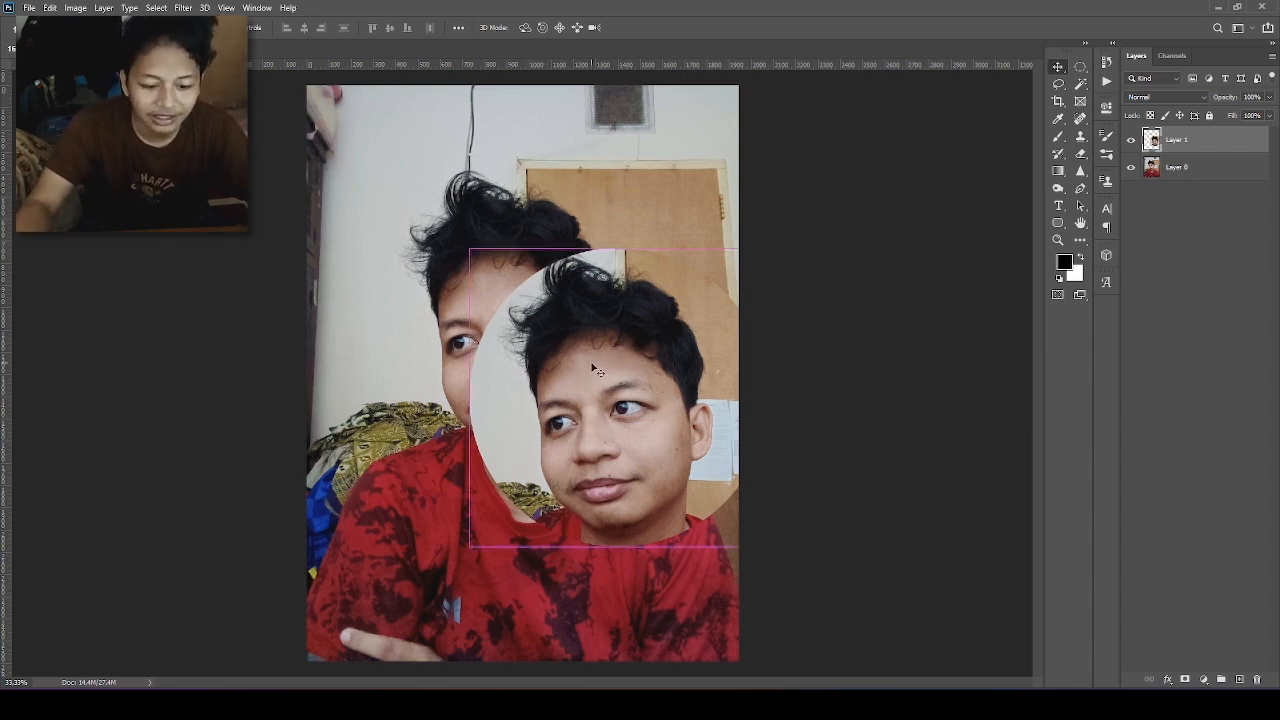
key("ctrl+z")
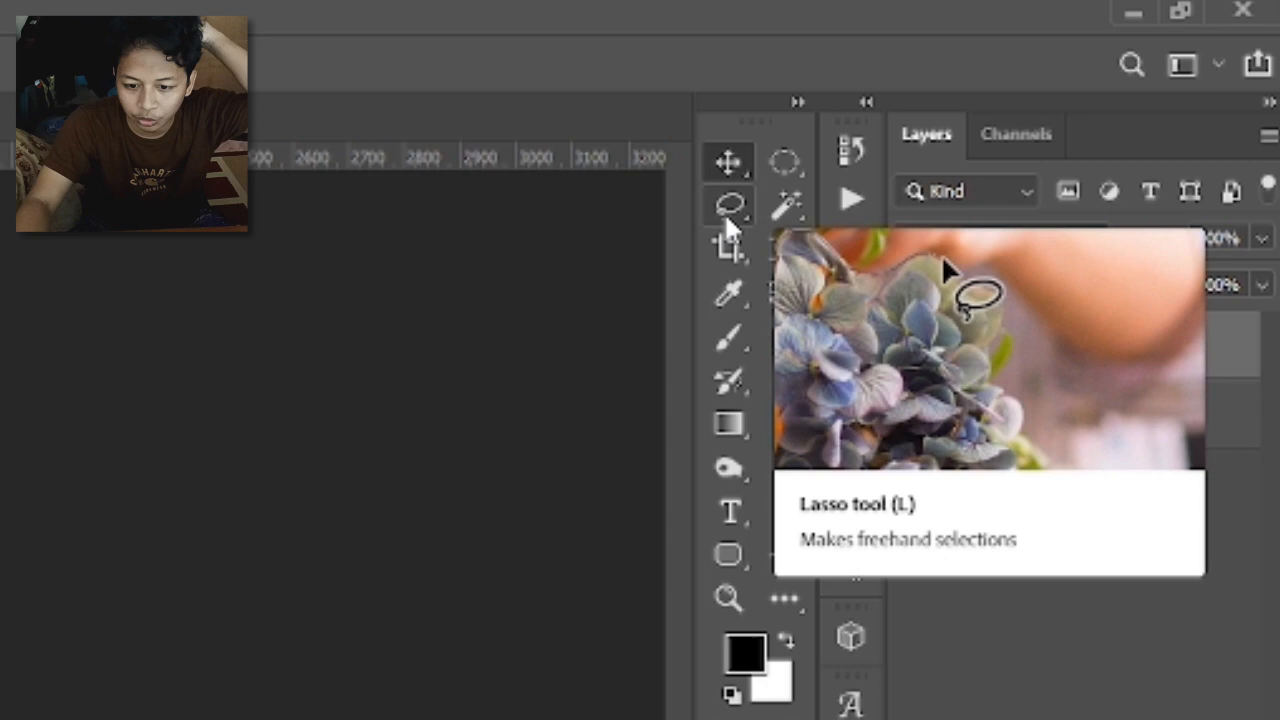
Step: Draw a freehand selection around the head and neck with the Lasso tool
left_click(727, 215)
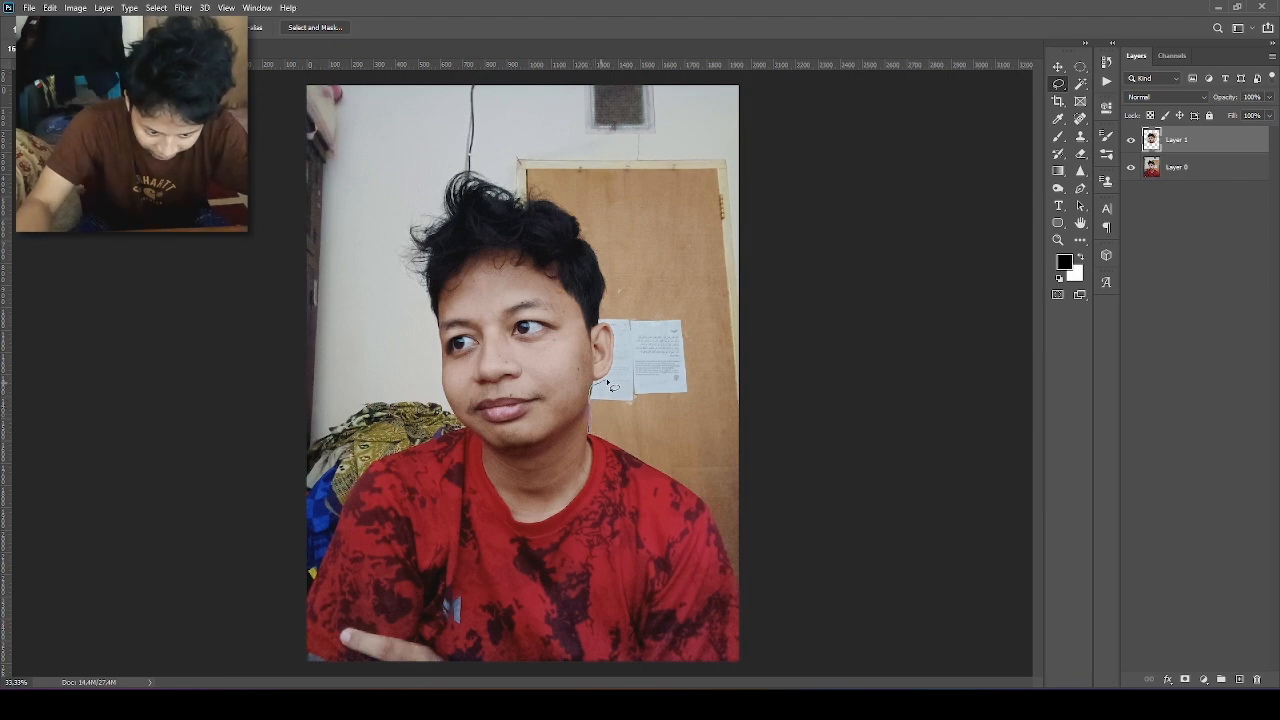
left_click_drag(622, 254, 589, 196)
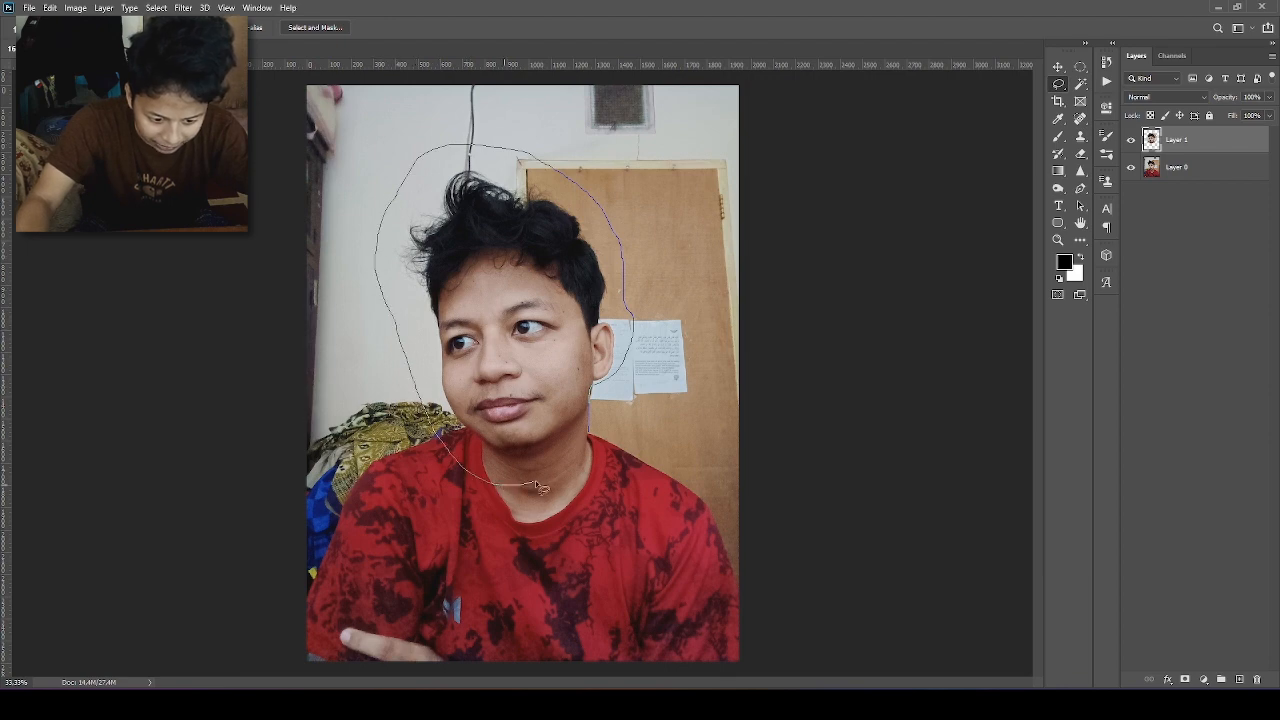
left_click_drag(577, 473, 588, 448)
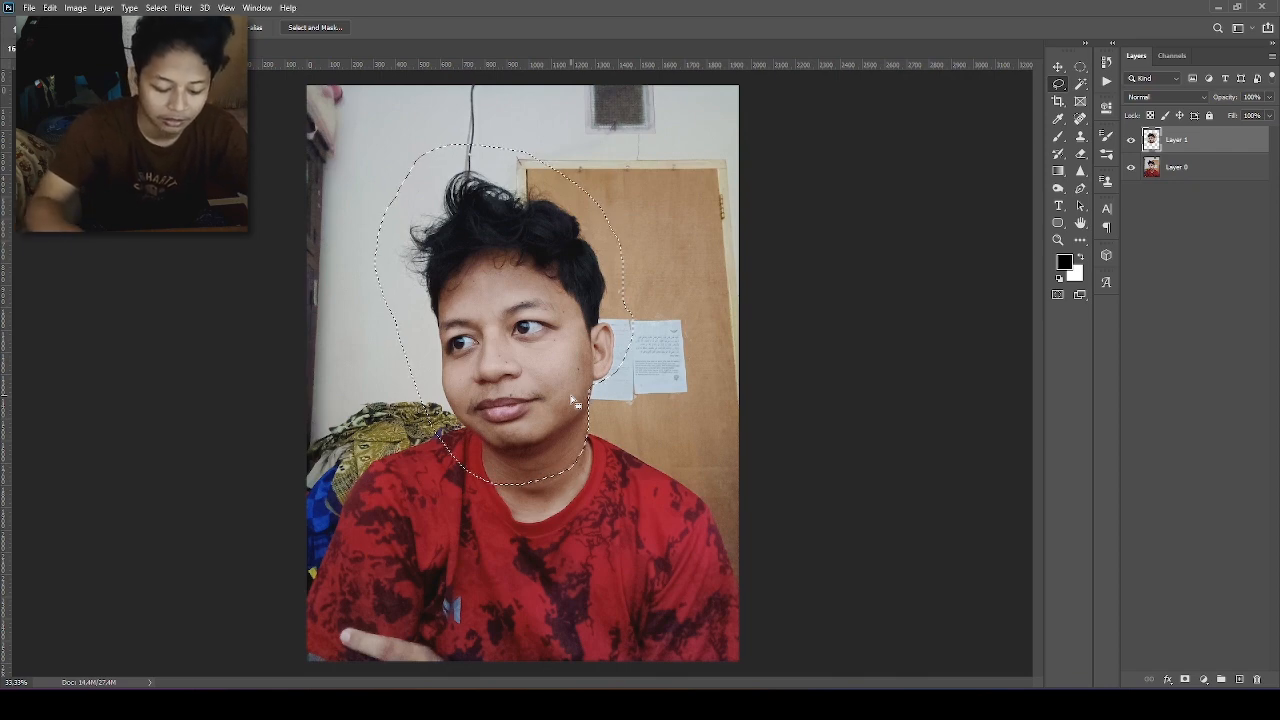
Step: Try moving the lassoed head area of Layer 1 to the right twice with the Move tool, undoing each move
key("v")
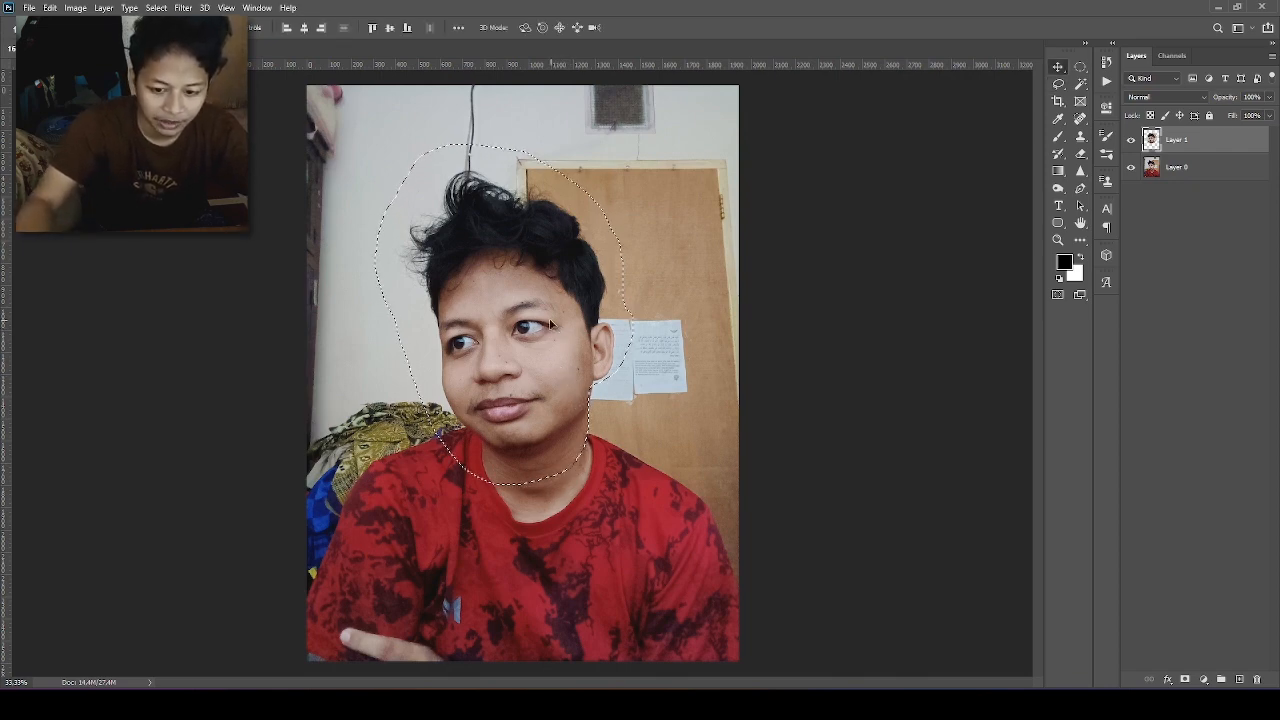
mouse_move(551, 325)
left_mouse_down()
mouse_move(584, 425)
mouse_move(677, 505)
mouse_move(657, 331)
left_mouse_up()
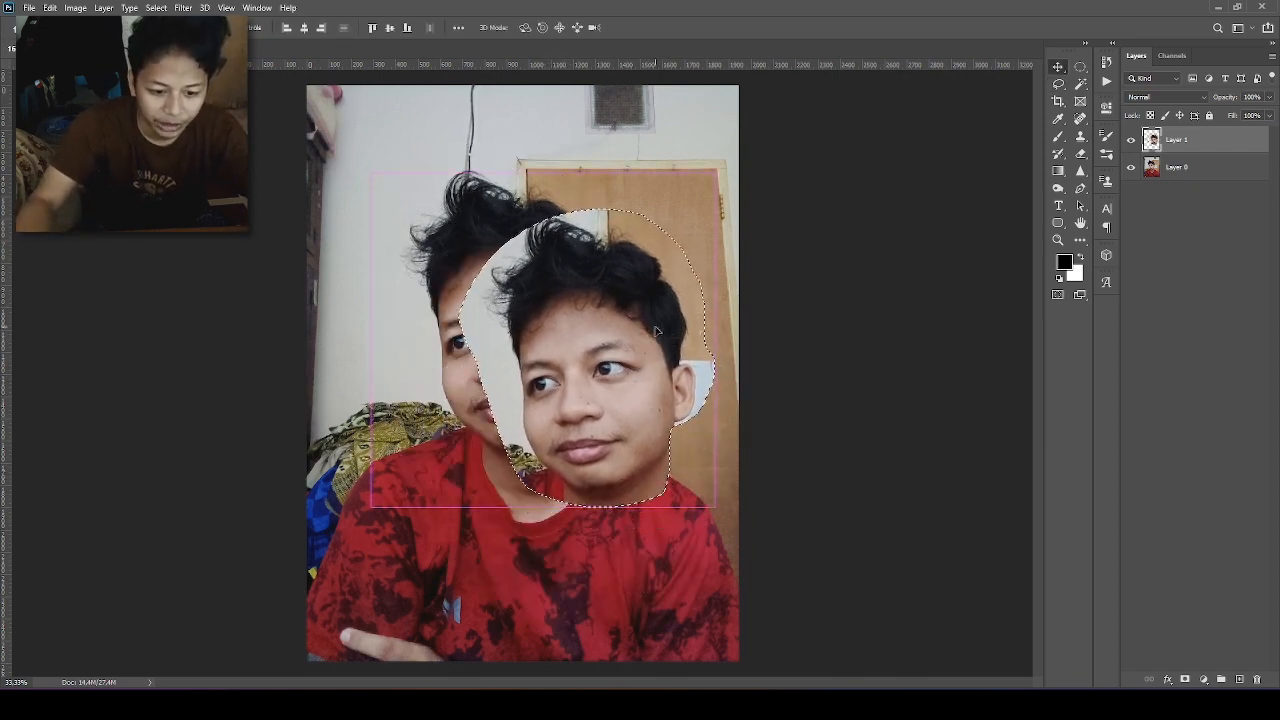
key("ctrl+z")
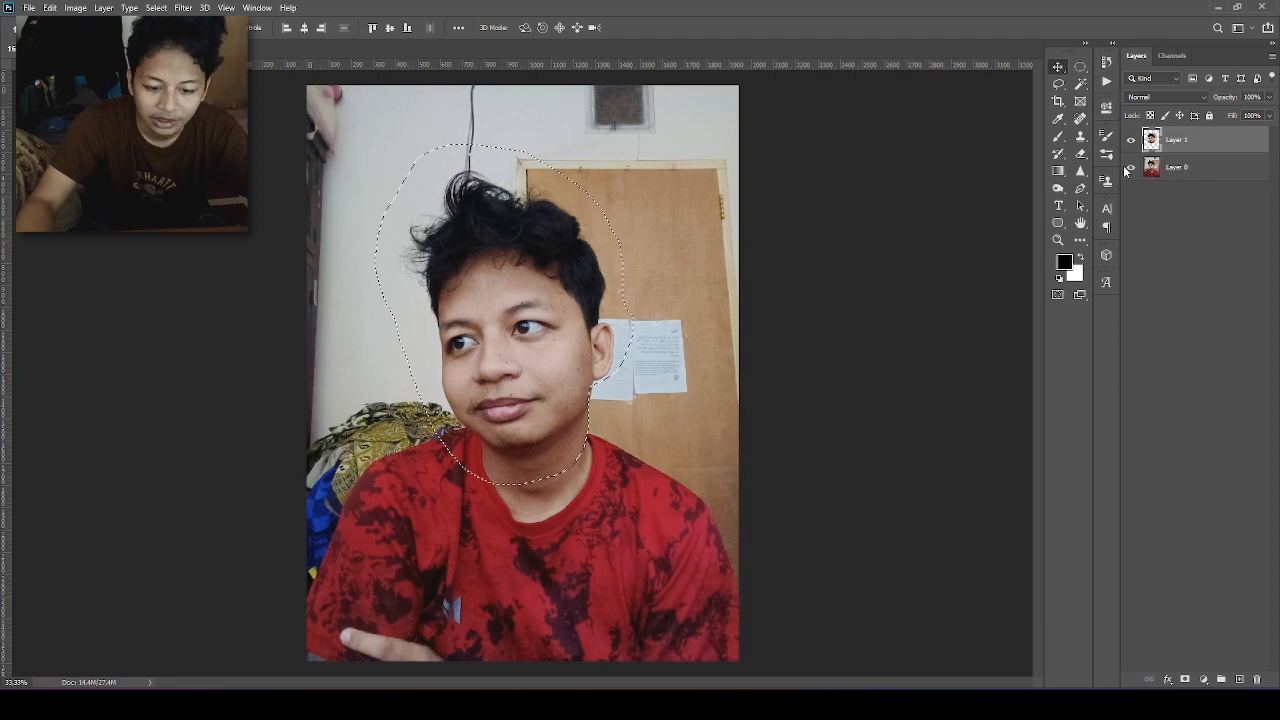
left_click(1058, 84)
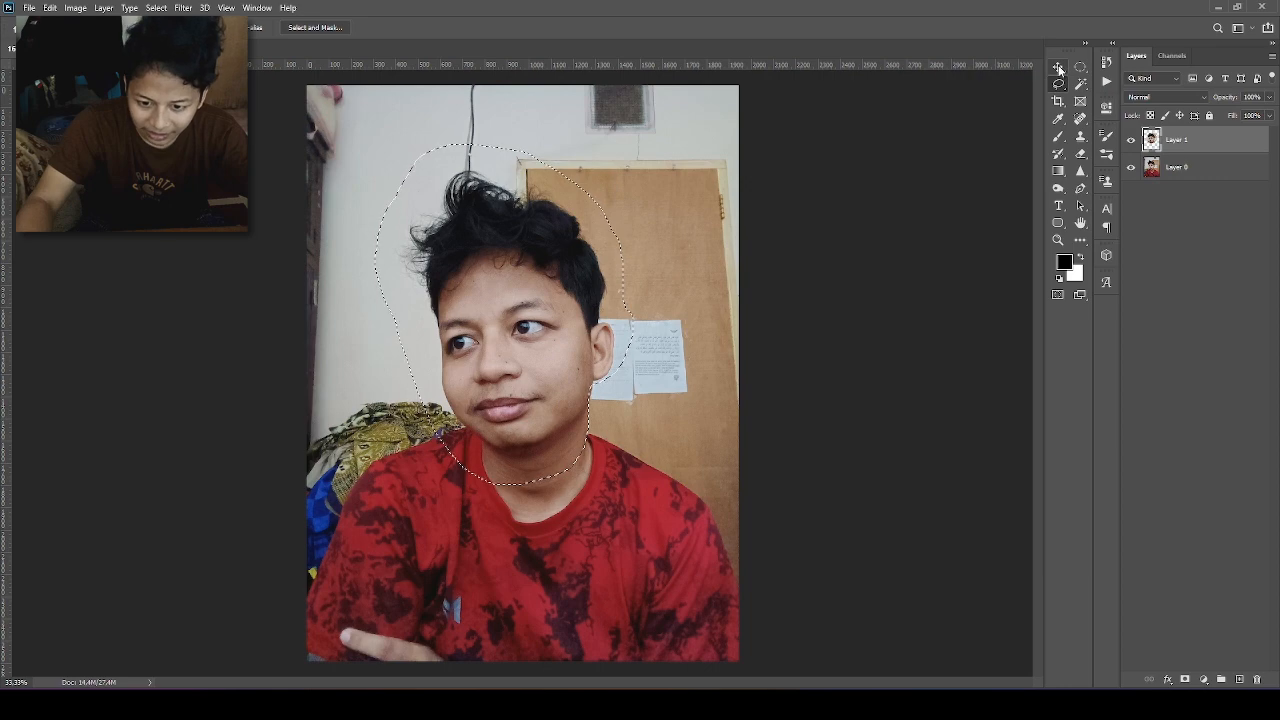
left_click(1060, 67)
mouse_move(495, 320)
left_mouse_down()
mouse_move(556, 411)
mouse_move(604, 331)
mouse_move(780, 305)
mouse_move(621, 330)
left_mouse_up()
key("ctrl+z")
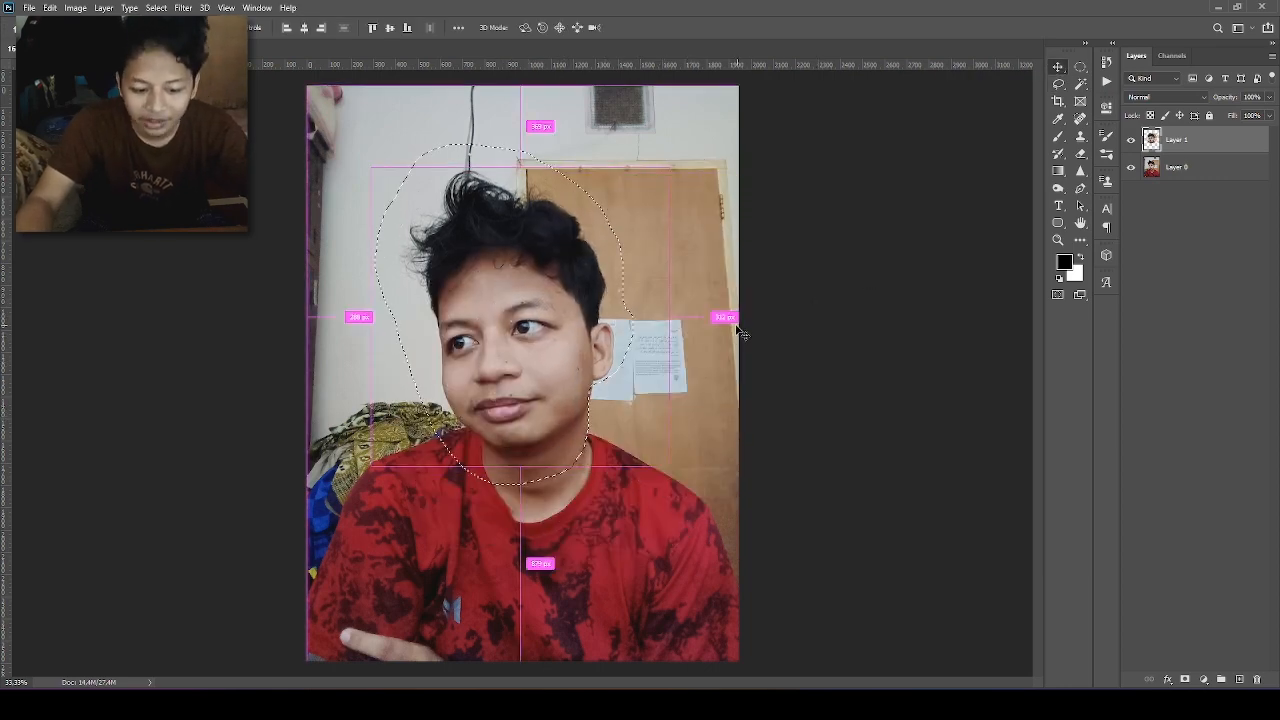
Step: Clear the head selection and merge Layer 1 into Layer 0
key("ctrl+d")
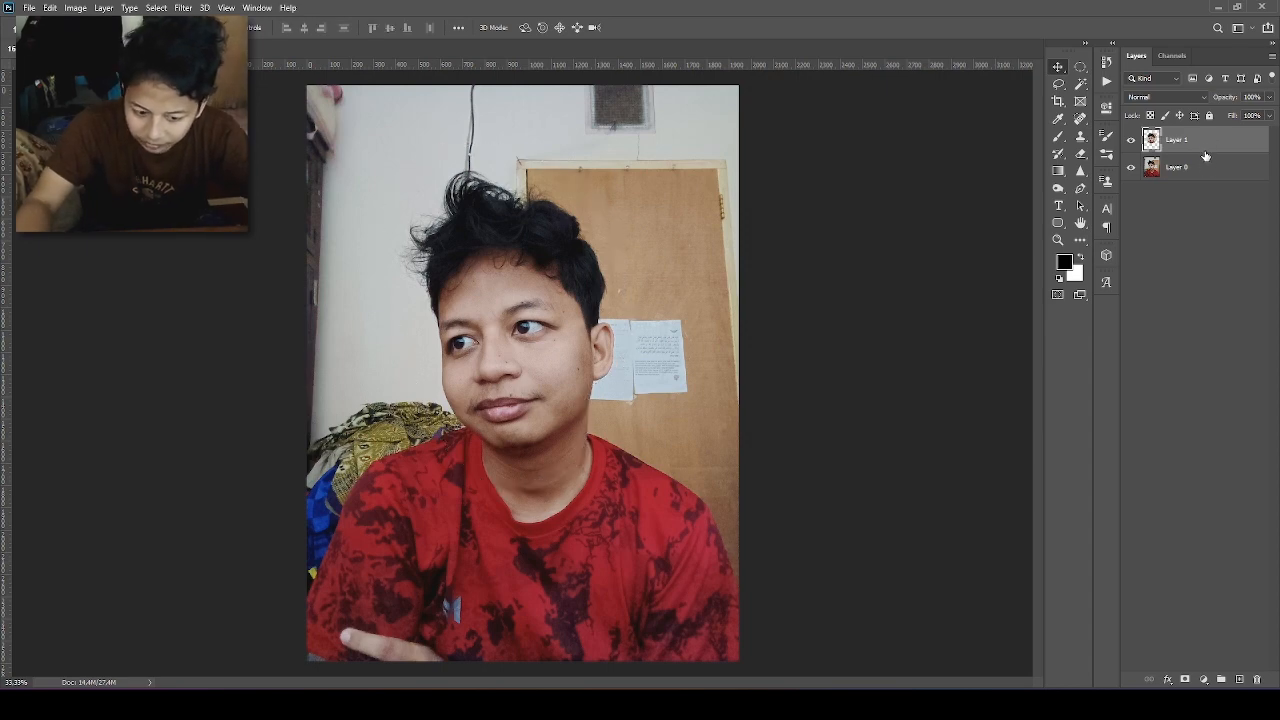
key("ctrl+e")
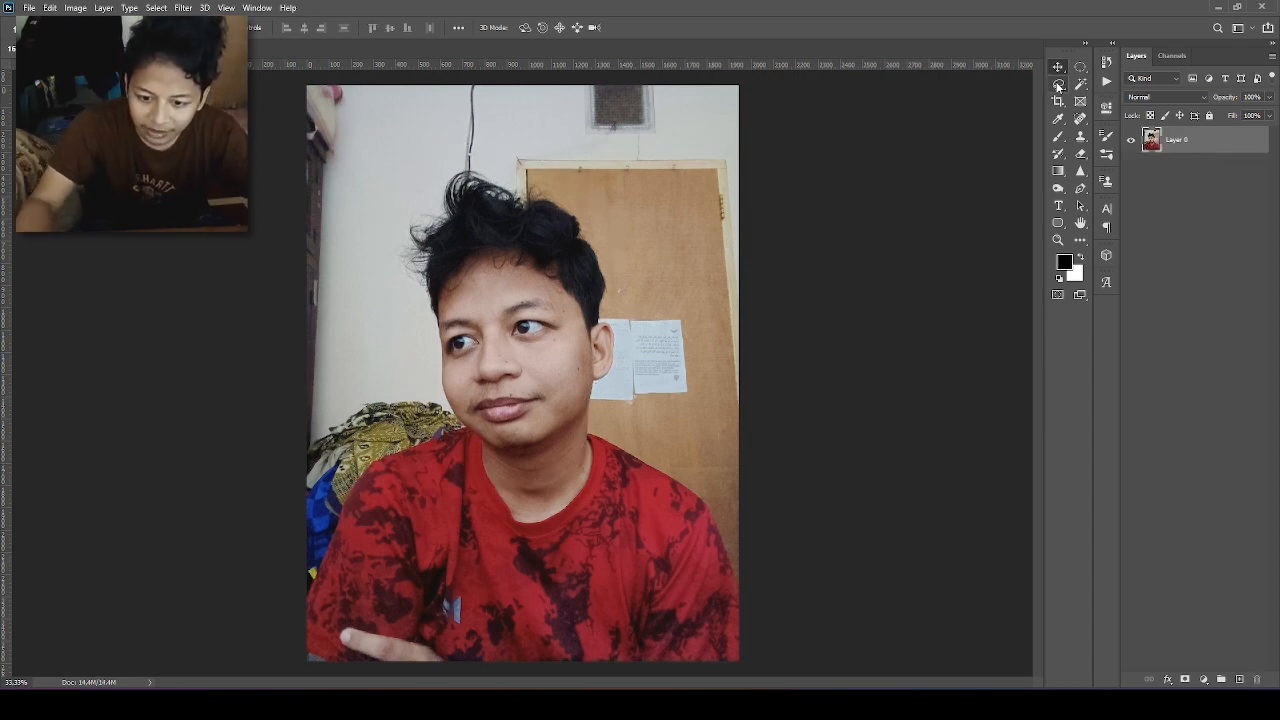
Step: Draw a large freehand Lasso selection around the head, then a smaller one over the cheek, ear and door, clearing each selection
left_click(1058, 87)
left_click(1100, 86)
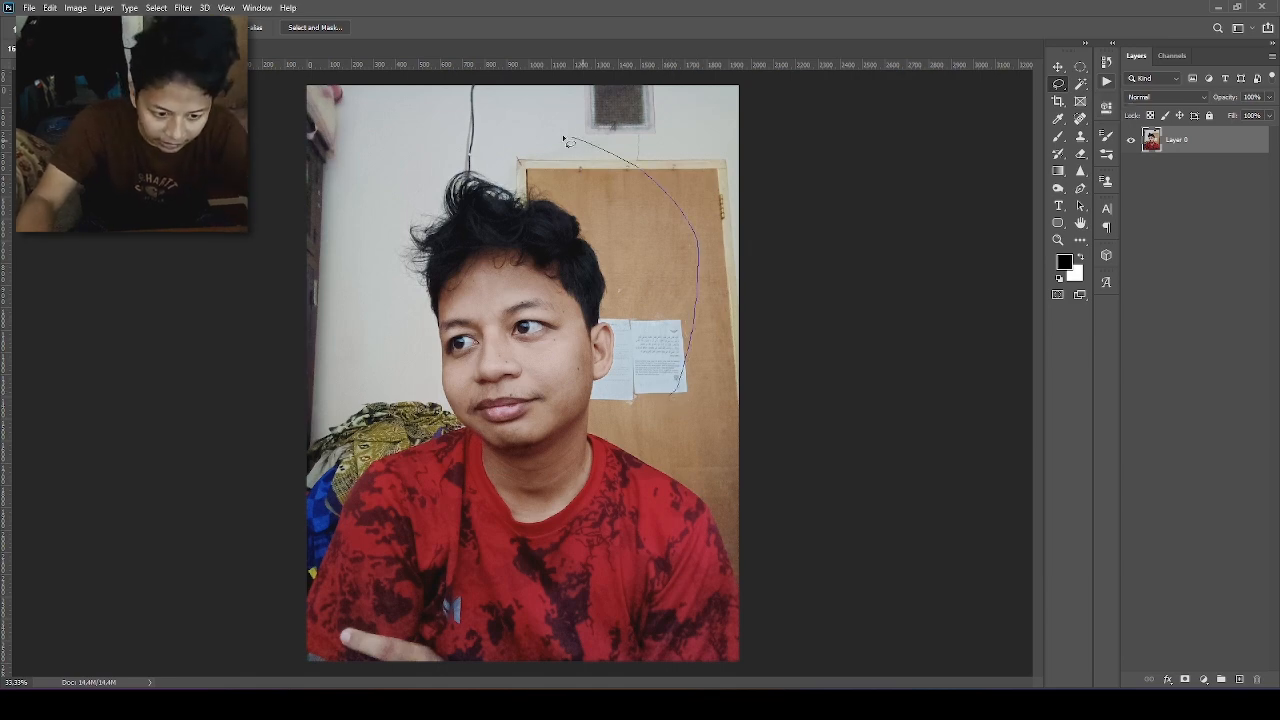
mouse_move(334, 296)
left_mouse_down()
mouse_move(376, 472)
mouse_move(444, 503)
left_mouse_up()
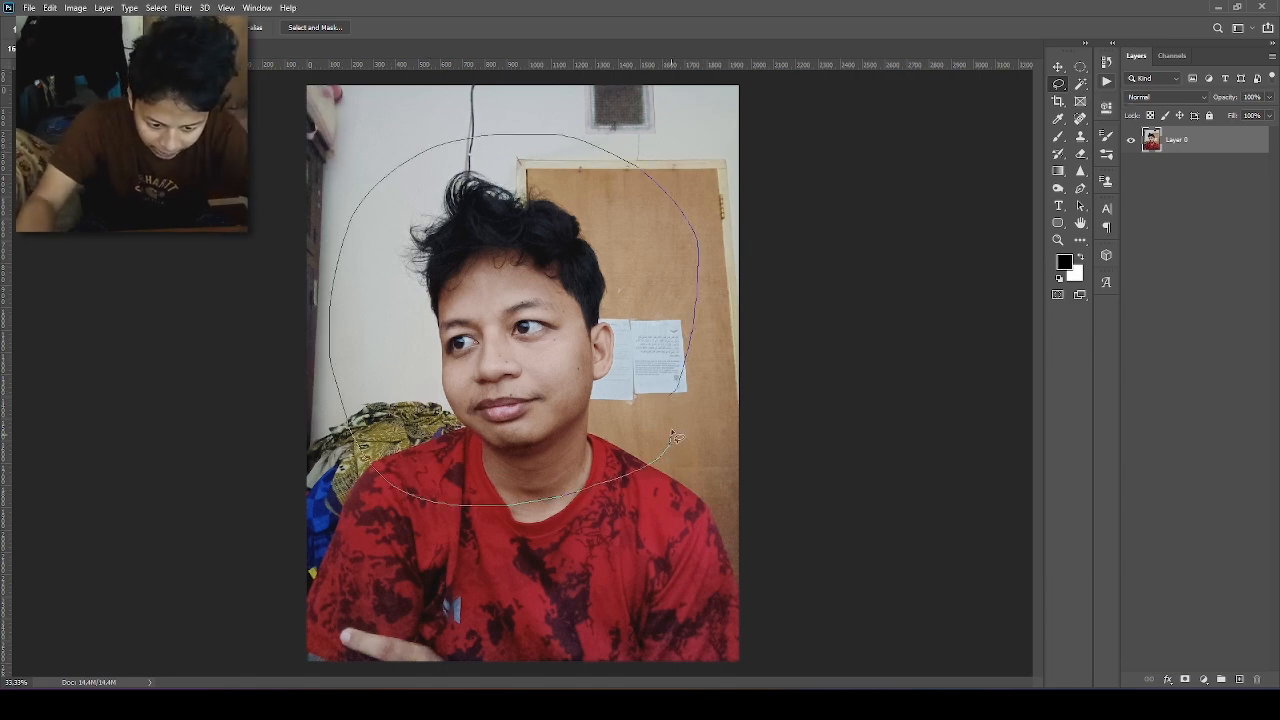
left_click_drag(674, 410, 674, 400)
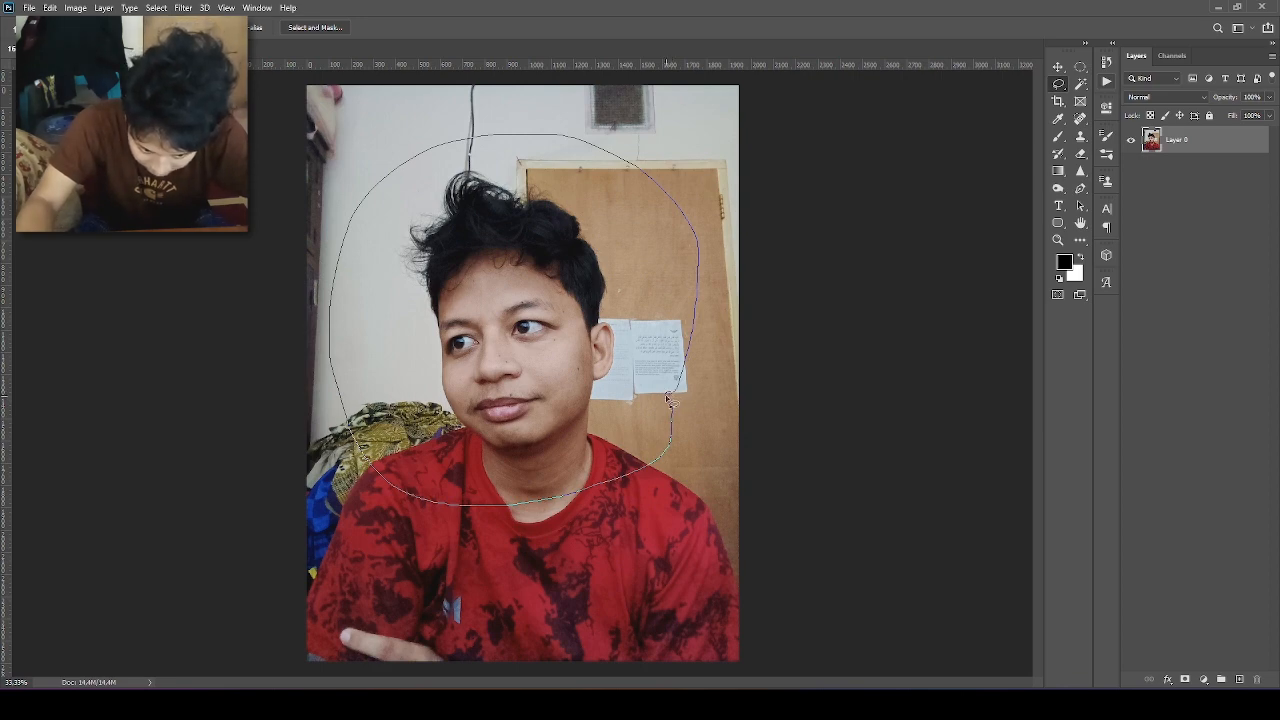
left_click_drag(671, 396, 670, 394)
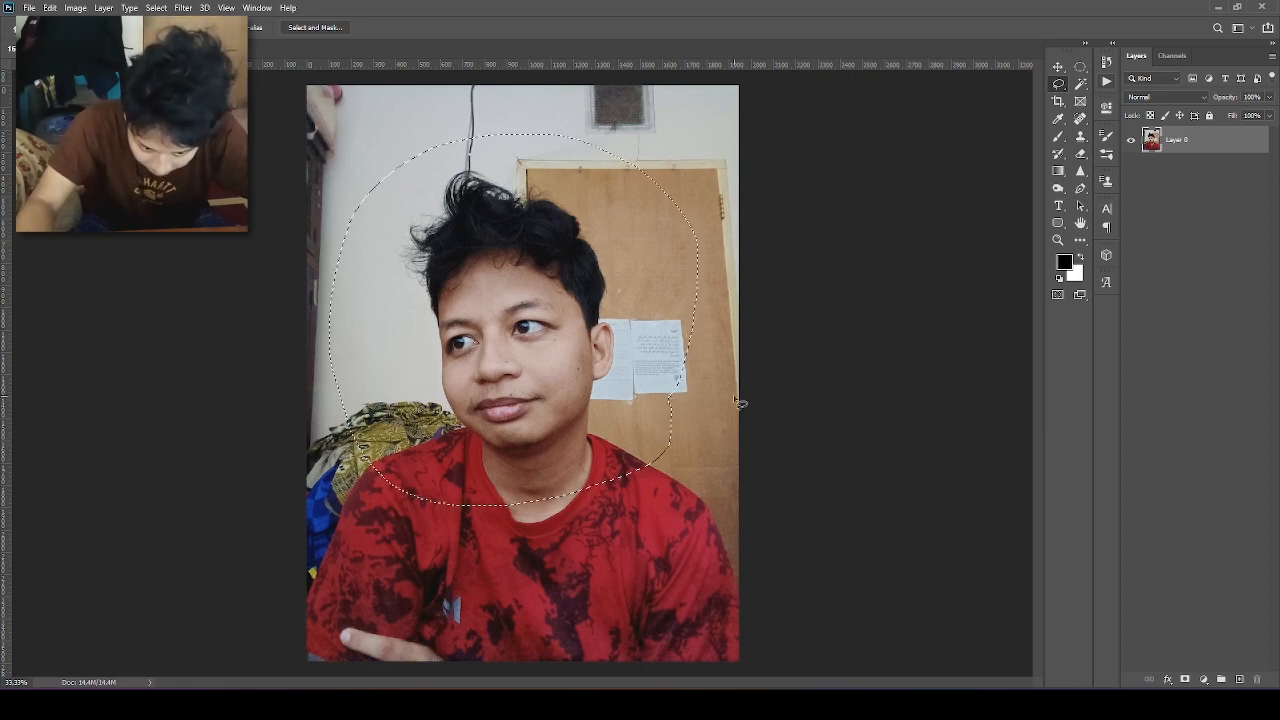
key("ctrl+d")
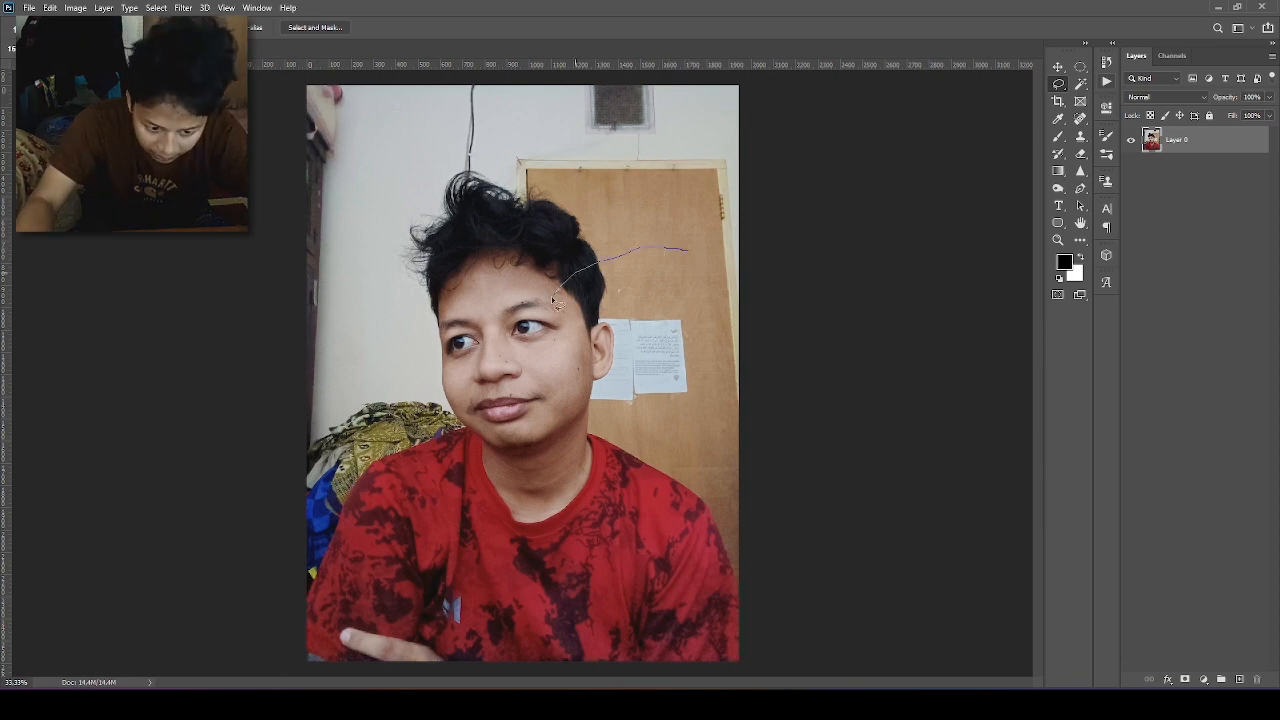
mouse_move(595, 425)
left_mouse_down()
mouse_move(665, 418)
mouse_move(688, 252)
left_mouse_up()
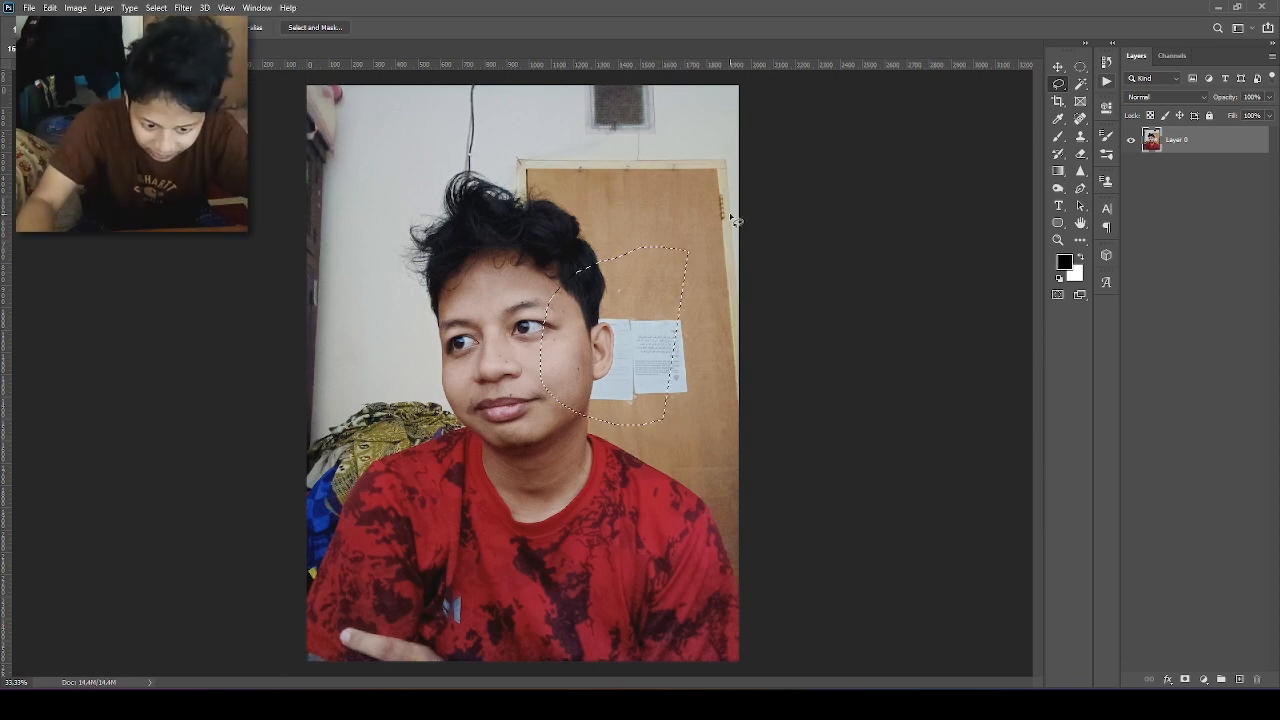
key("ctrl+d")
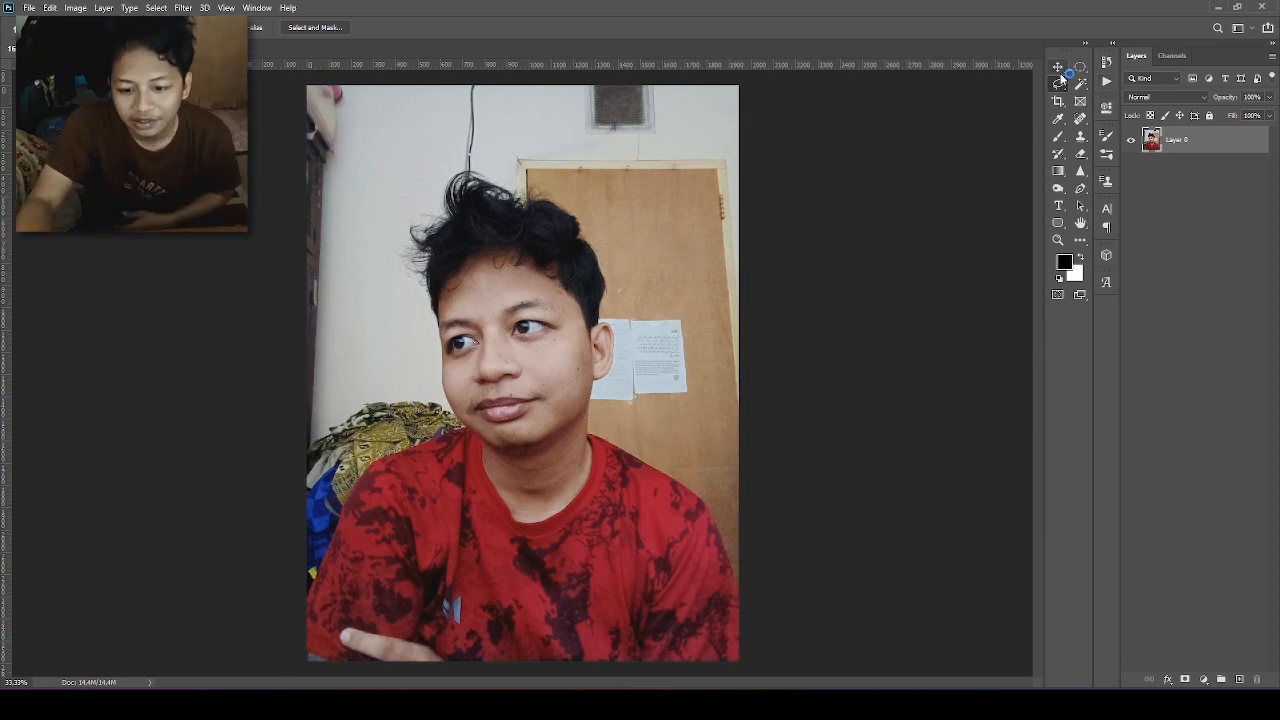
Step: Outline the small area between the earlobe, the neck and the wall paper with the Polygonal Lasso Tool
right_click(1062, 88)
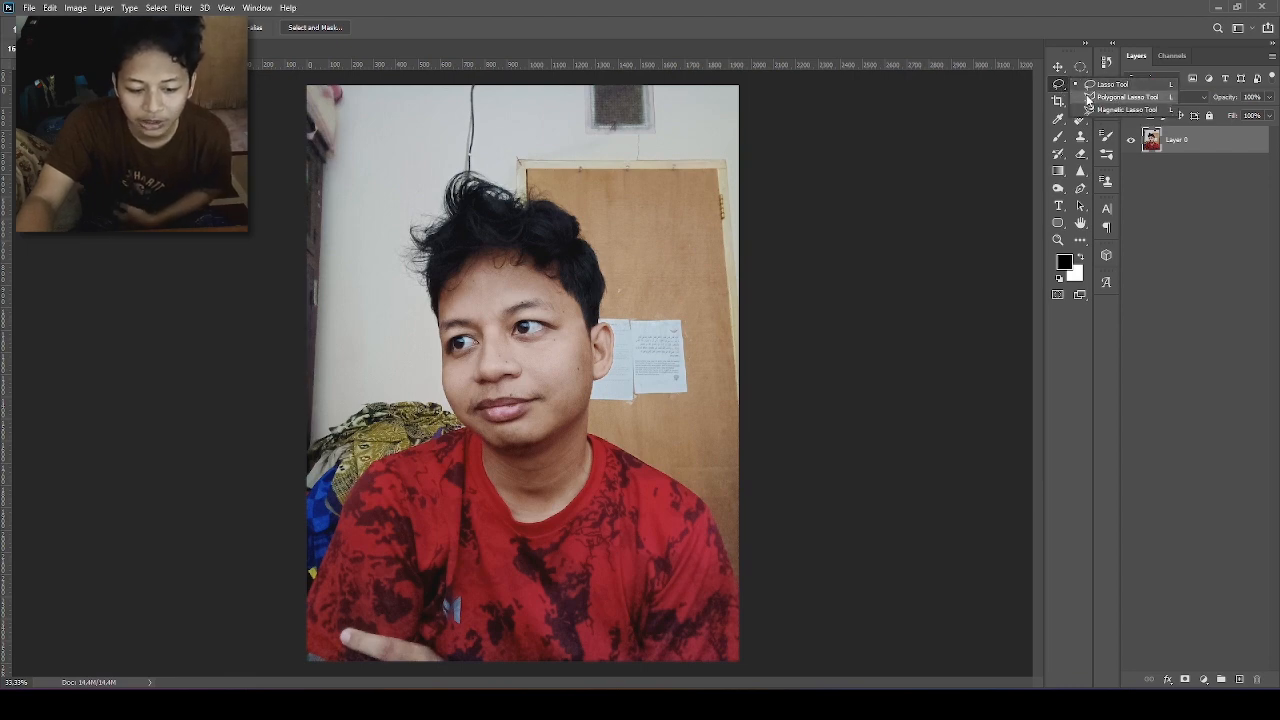
left_click(1120, 97)
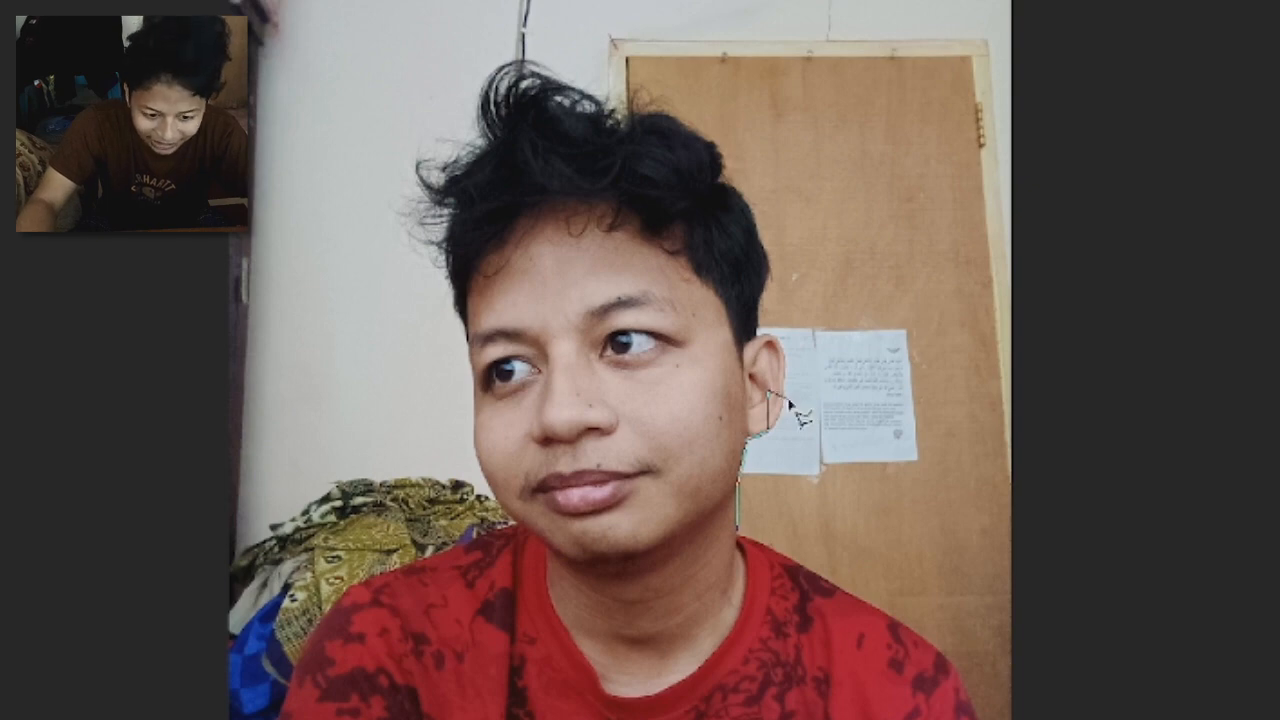
left_click(808, 424)
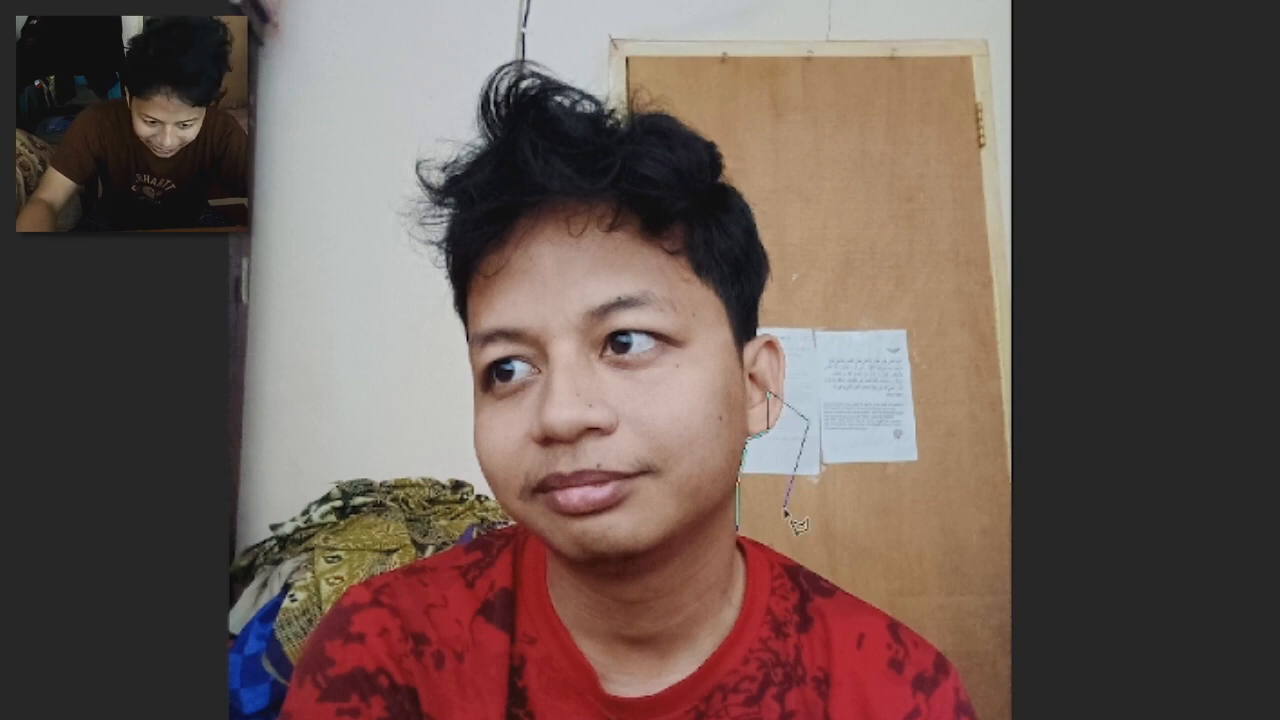
left_click(741, 536)
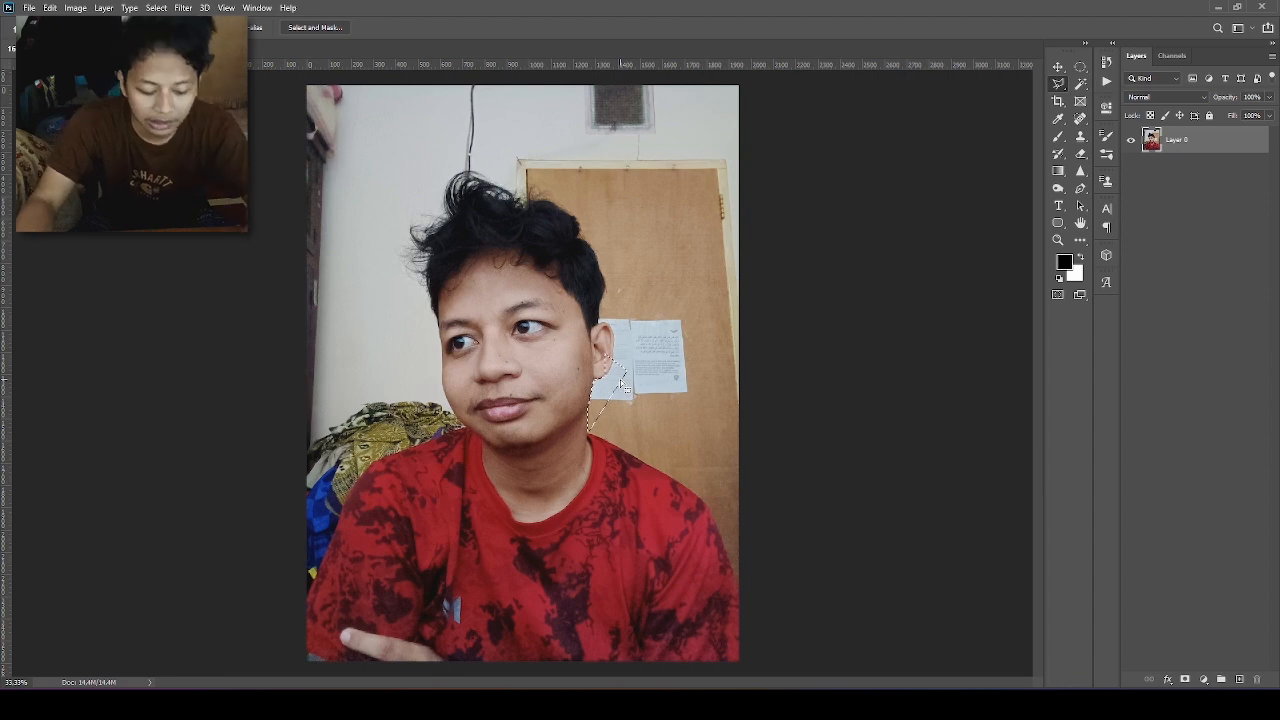
Step: Try moving the selected area beside the neck to the right with the Move tool, and undo the move
key("v")
left_click_drag(615, 398, 683, 420)
key("ctrl+z")
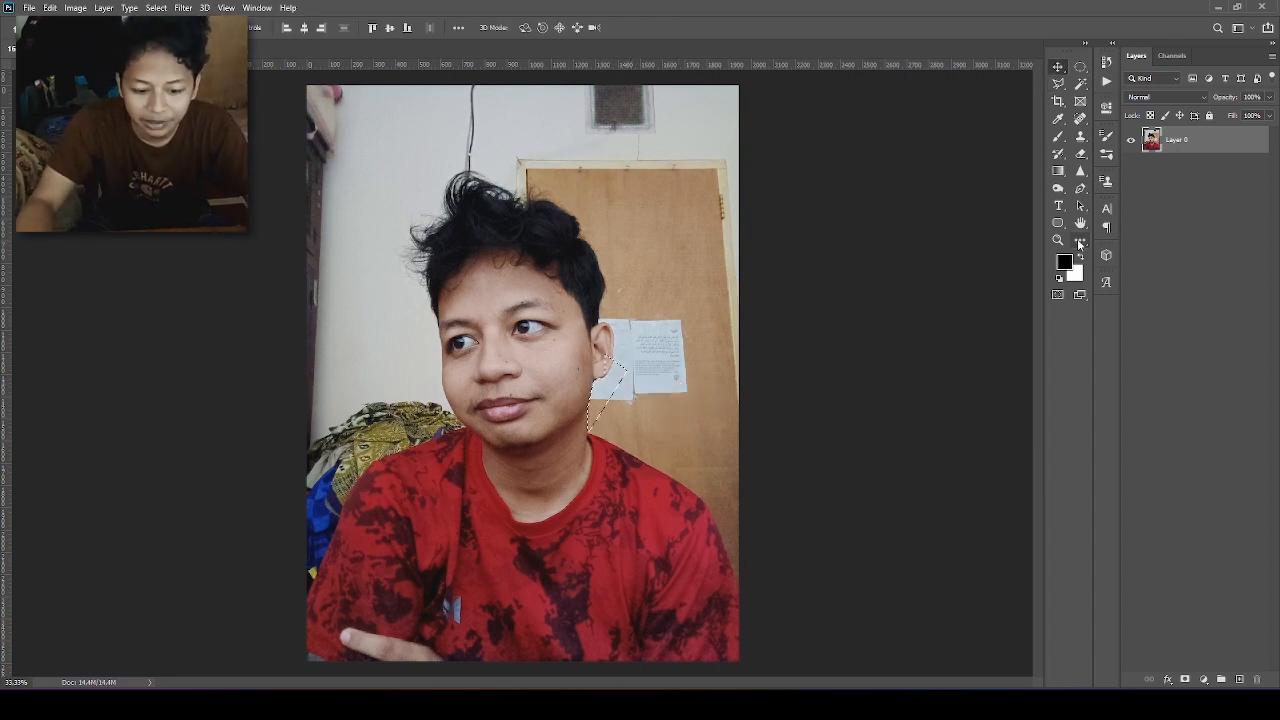
Step: Select the half of the head with the visible ear using the Magnetic Lasso Tool, tracing from the neck up along the hair and back down across the face
left_click(1063, 85)
right_click(1063, 85)
left_click(1110, 112)
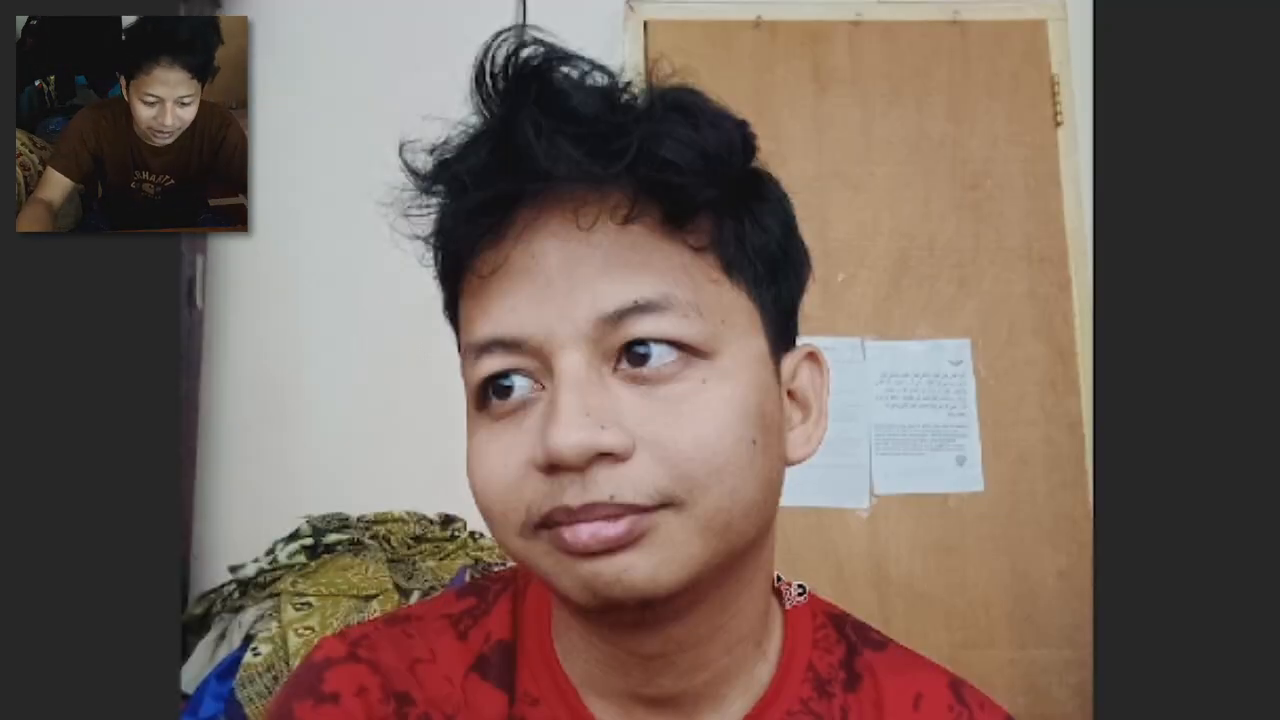
left_click(777, 570)
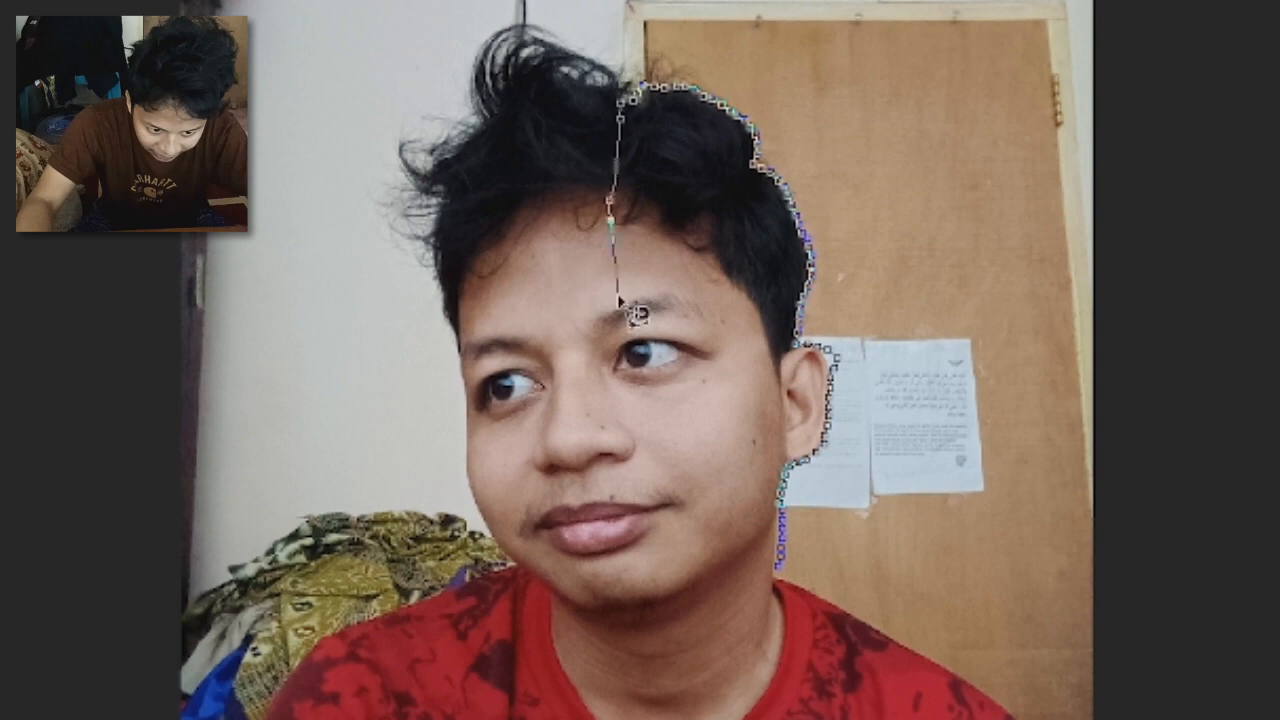
double_click(782, 568)
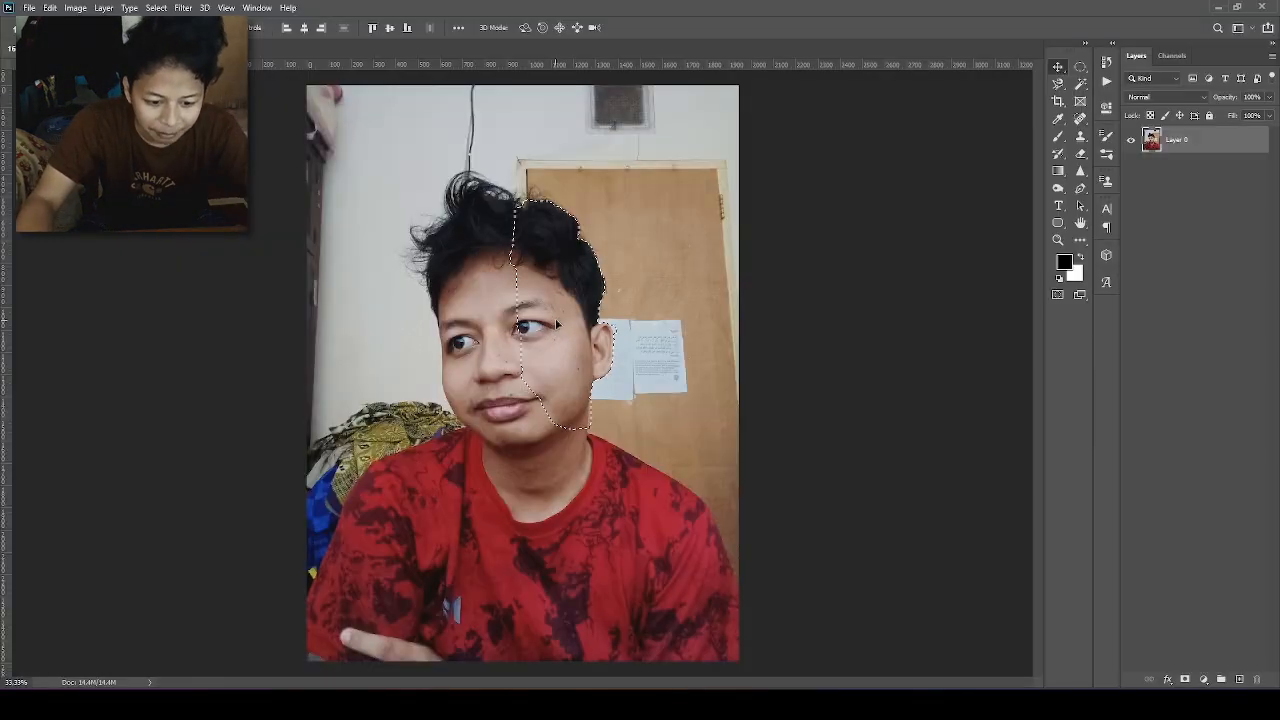
Step: Try moving the selected half of the head to the right over the door, undo the move and clear the selection
left_click_drag(701, 353, 955, 396)
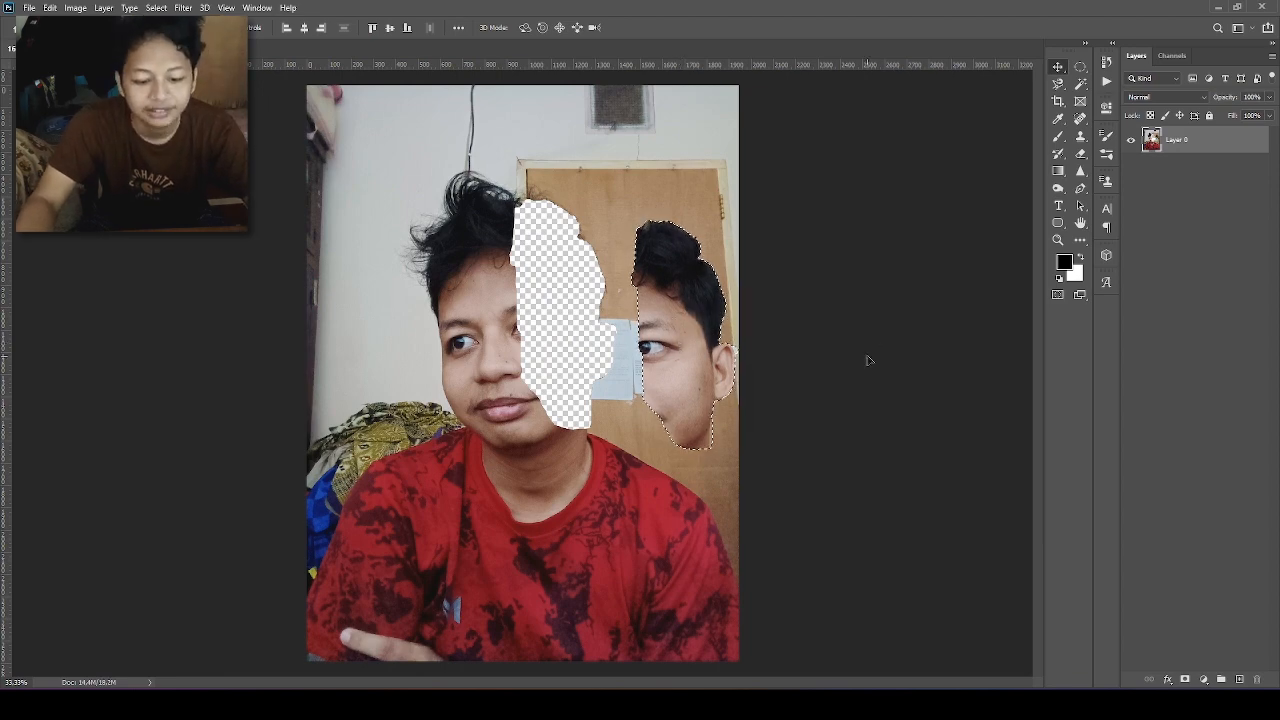
key("ctrl+z")
key("ctrl+d")
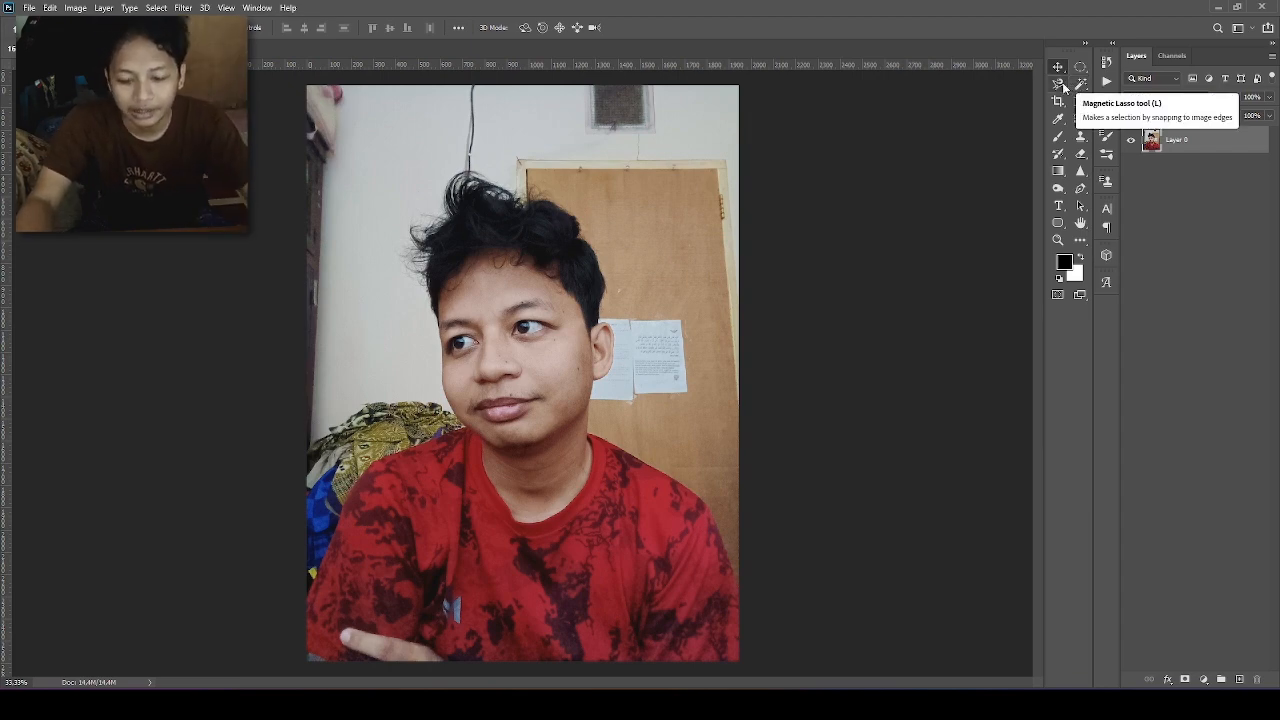
Step: Select the wooden door surface with the Magic Wand Tool at tolerance 32, then clear the selection
left_click(1077, 86)
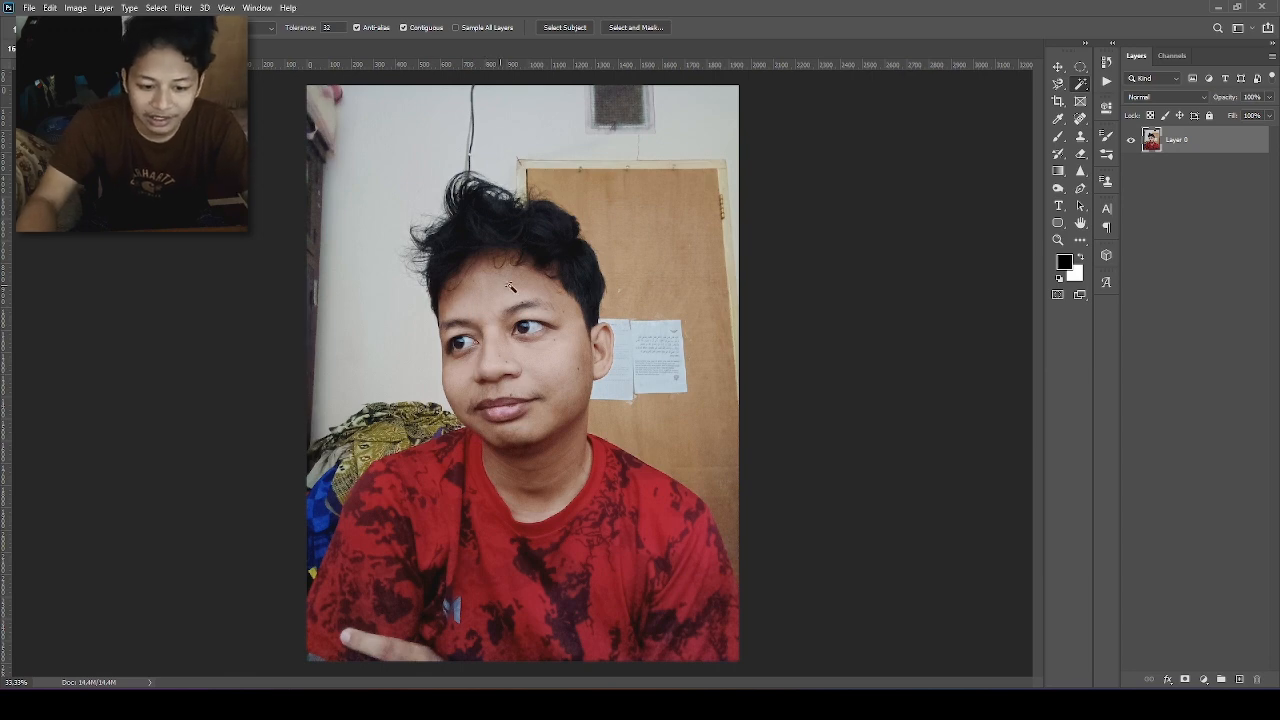
left_click(678, 254)
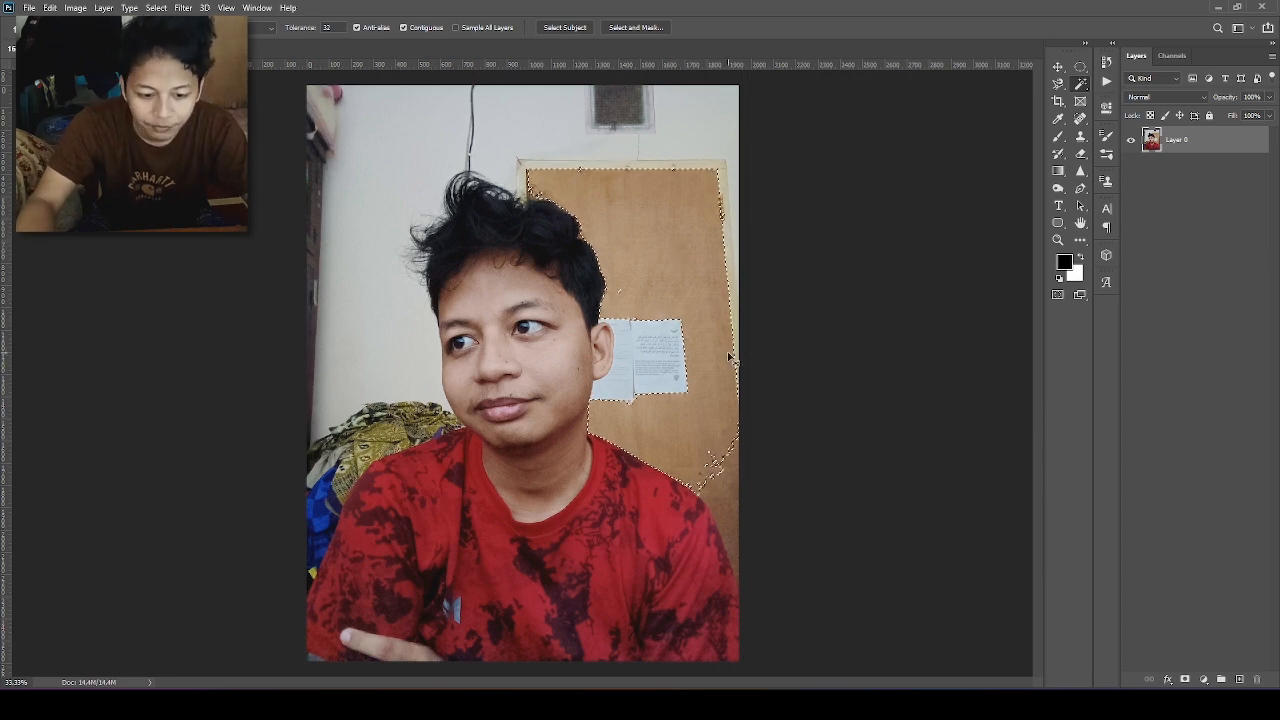
key("ctrl+d")
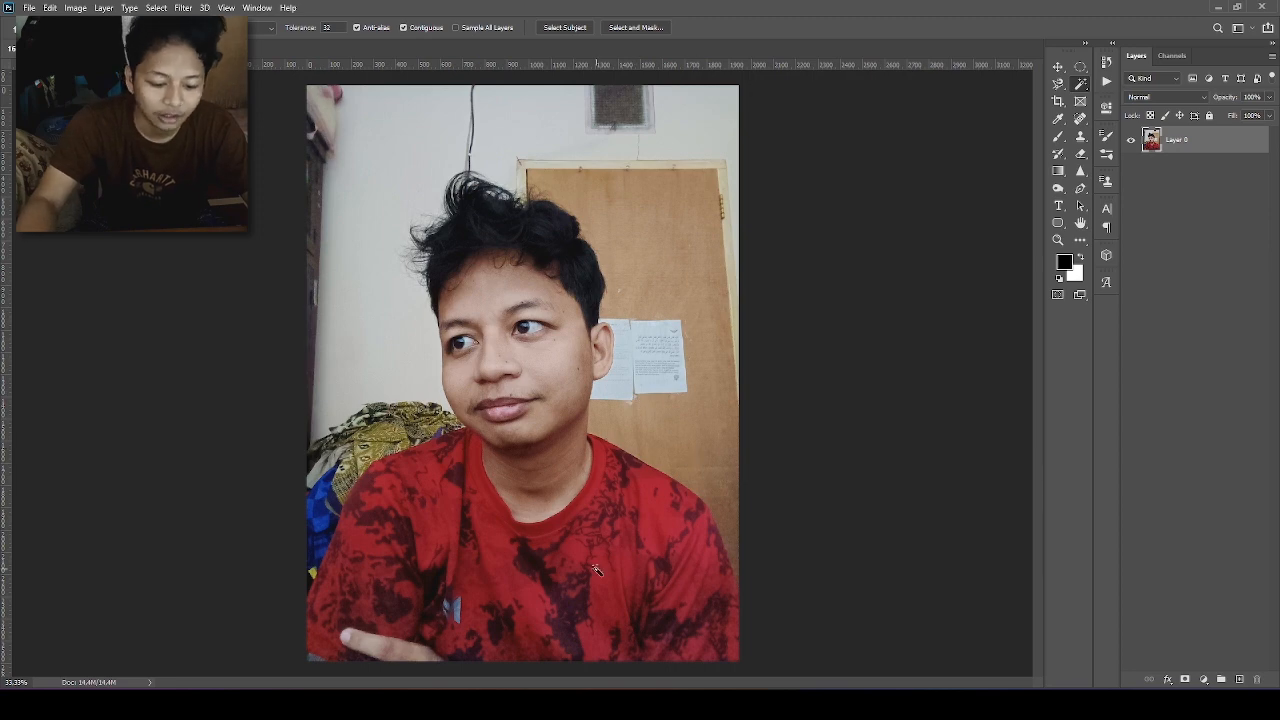
Step: Select the shirt with the Magic Wand, trying its red chest and shoulder areas separately before adding the shoulder, sleeve and darker sleeve areas together
left_click(497, 551)
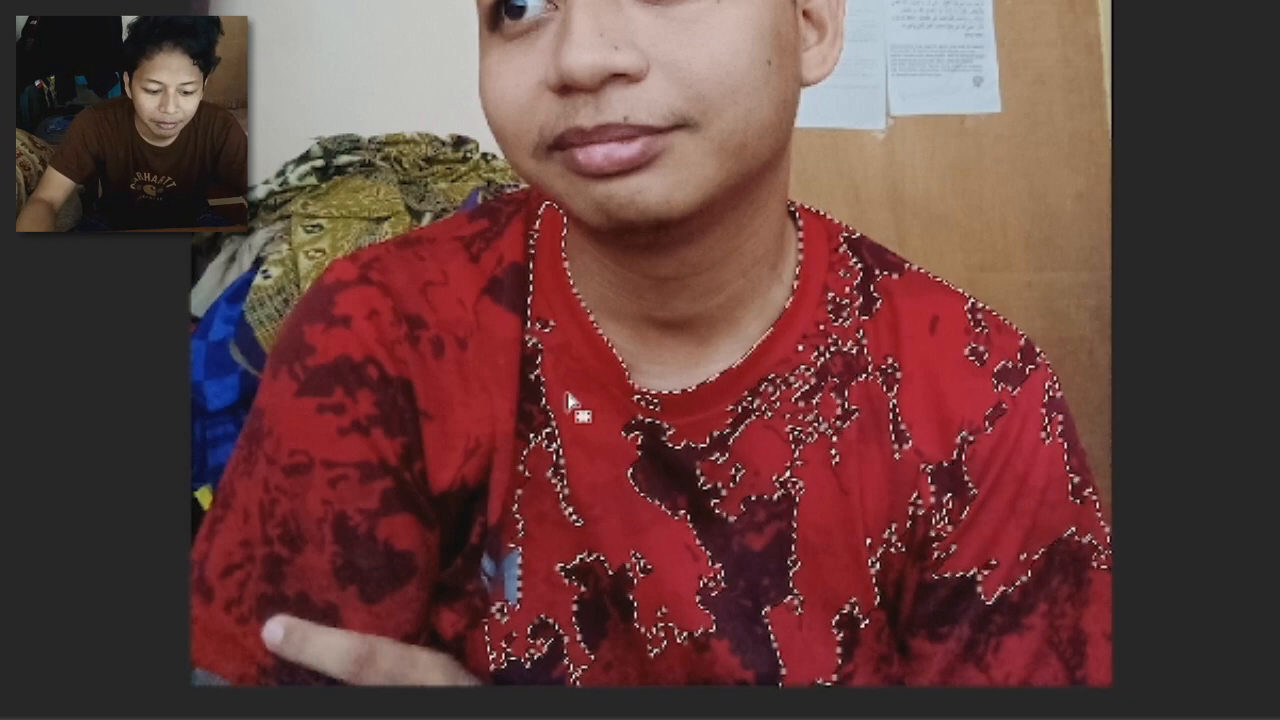
left_click(487, 373)
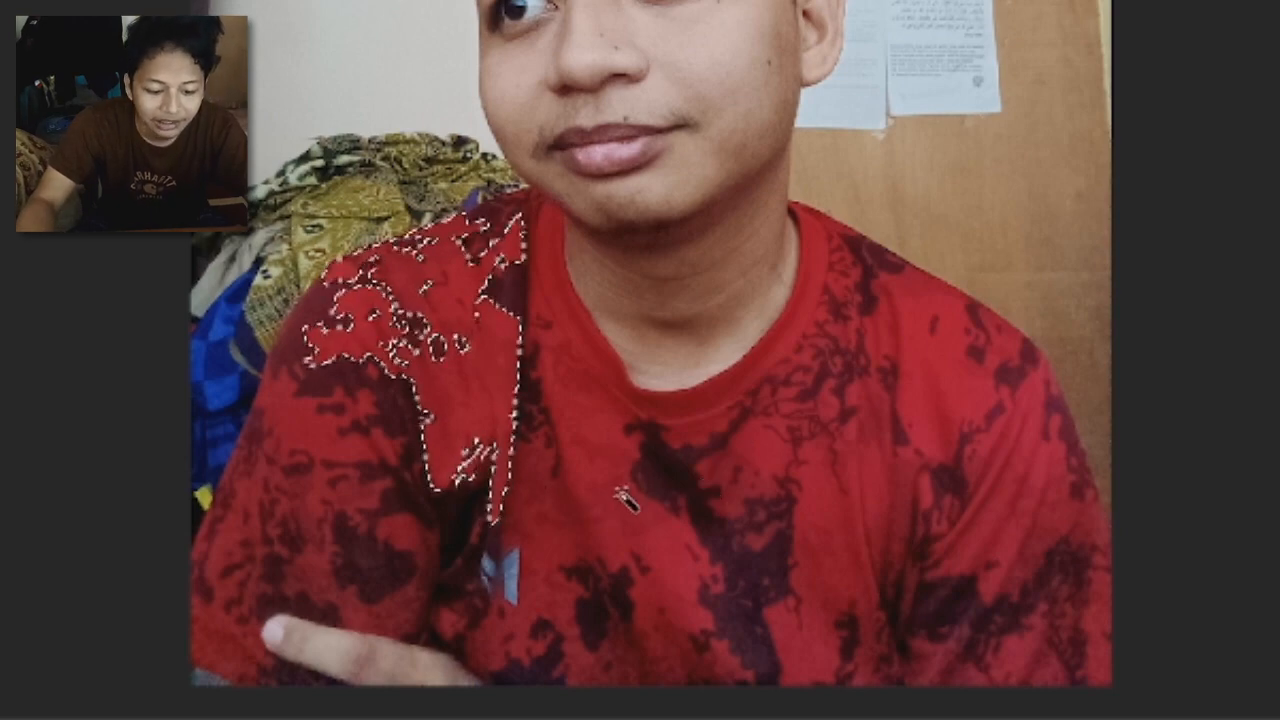
left_click(615, 445)
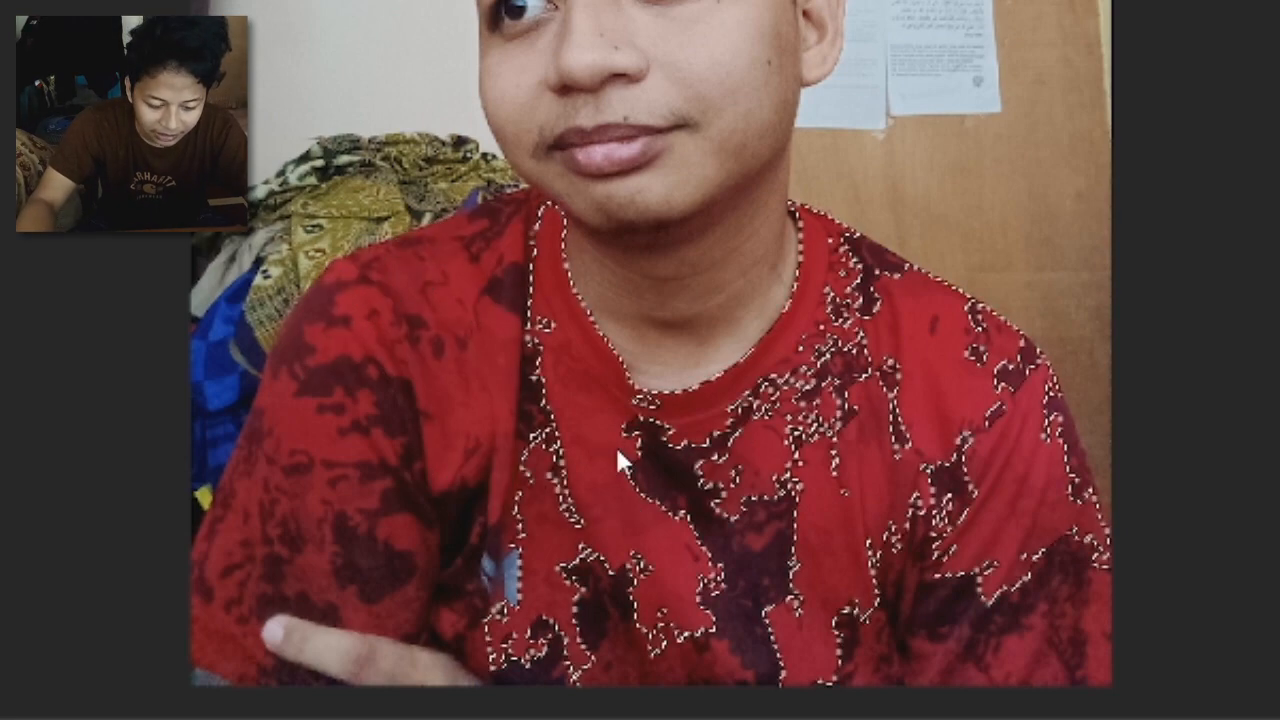
left_click(474, 401, "shift")
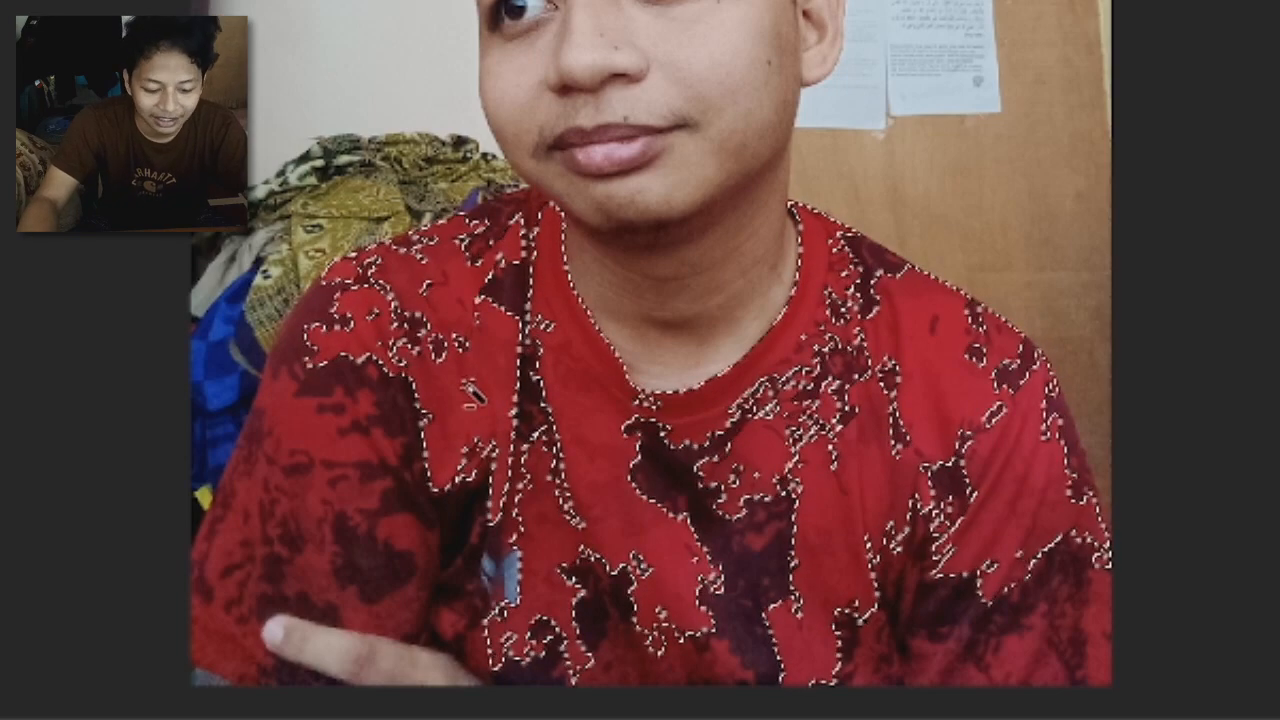
key("ctrl+z")
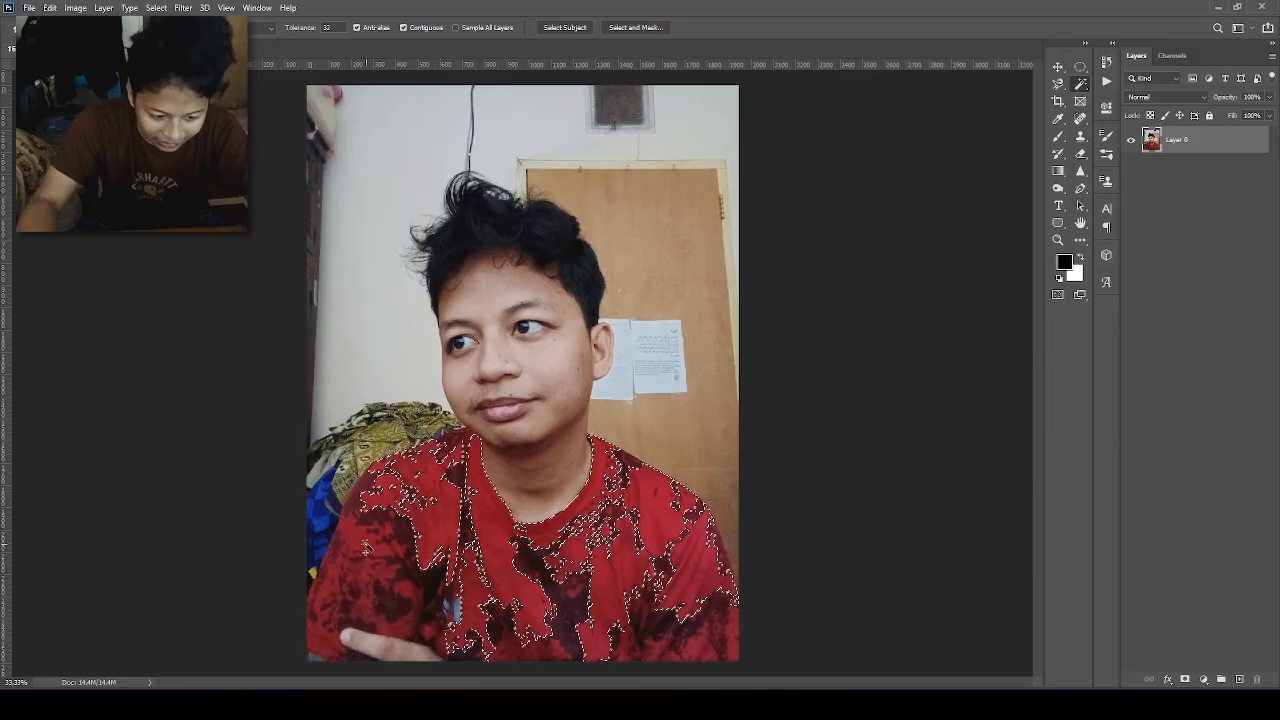
left_click(339, 545, "shift")
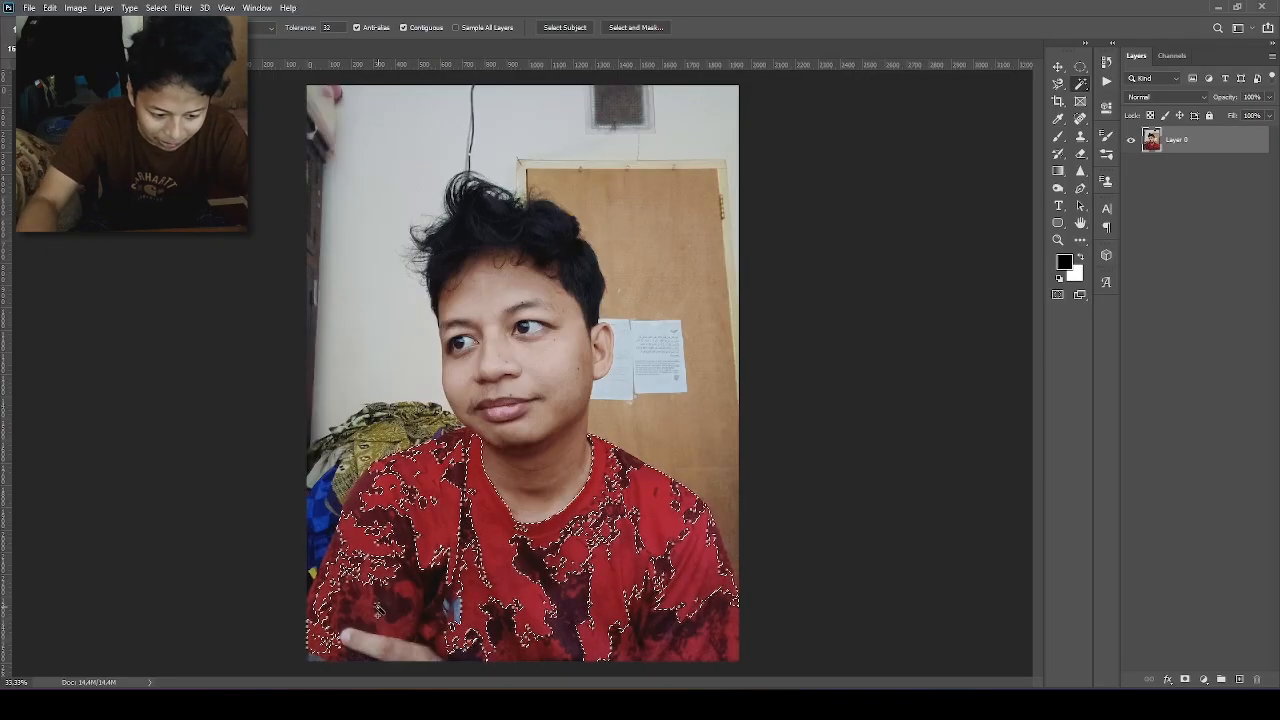
left_click(382, 610, "shift")
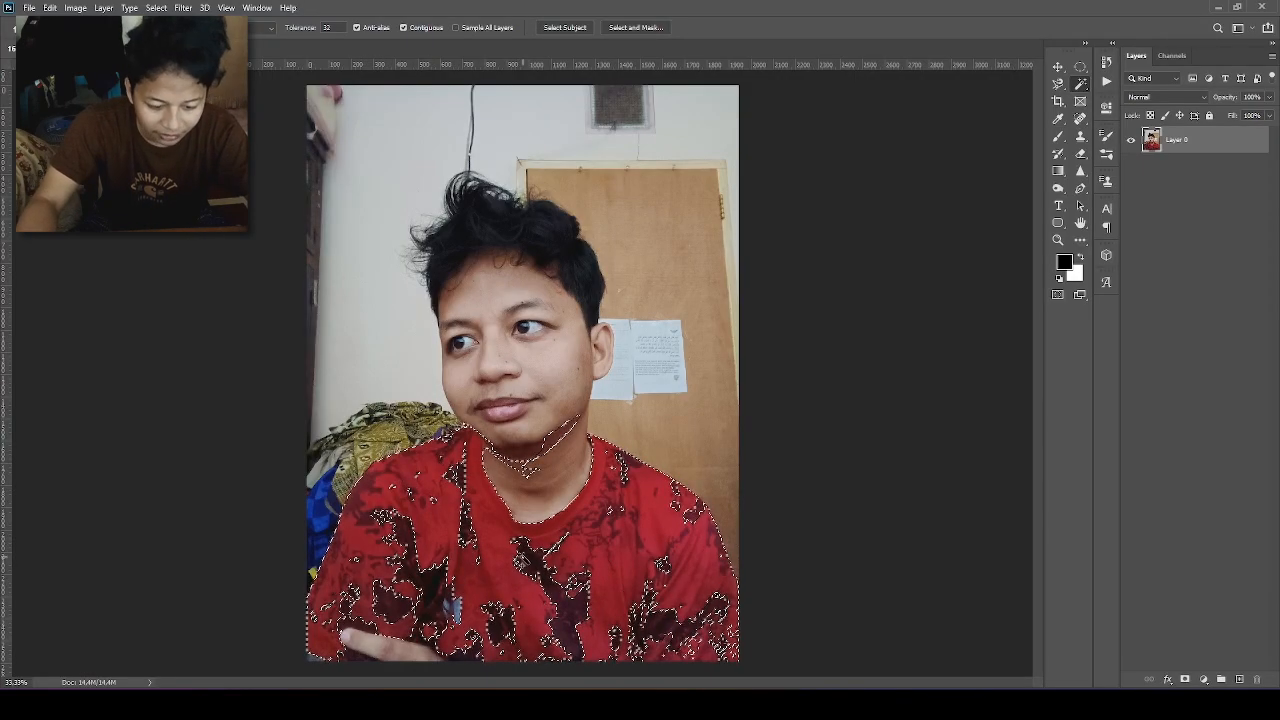
Step: Copy the selected shirt areas to a new layer and try moving the copy up over the face, undoing the move
key("v")
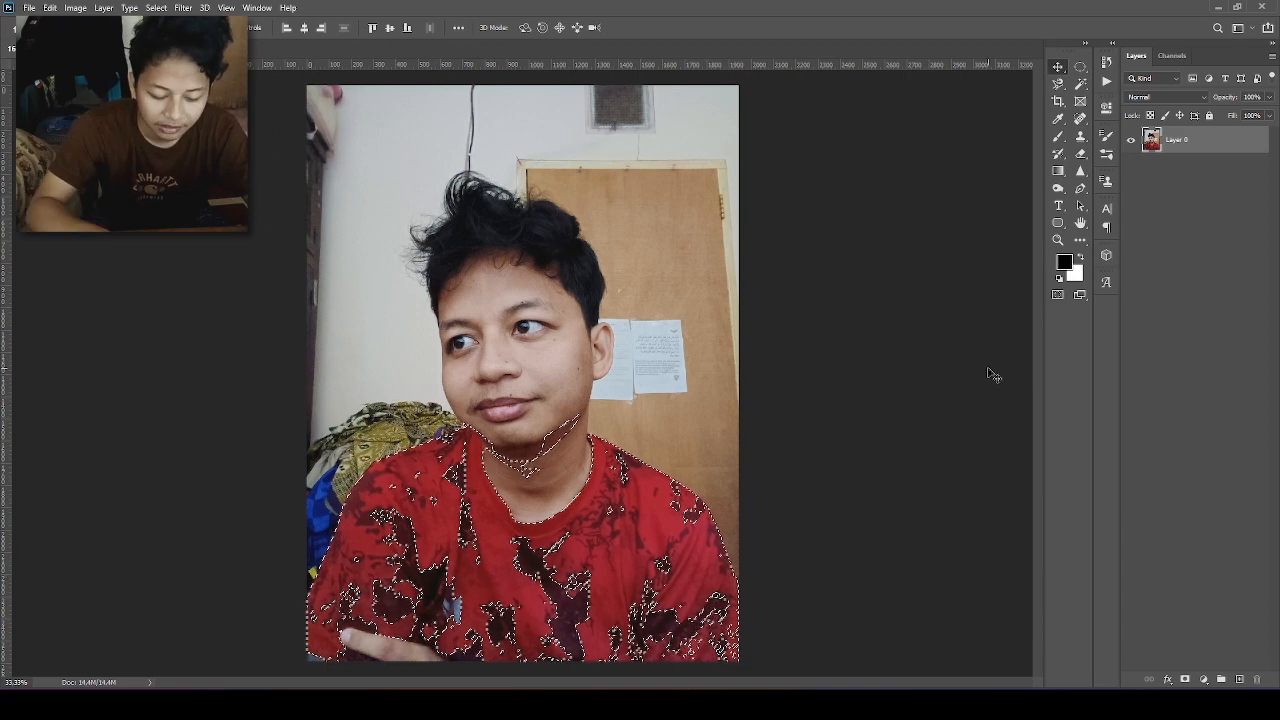
key("ctrl+j")
left_click_drag(617, 558, 625, 255)
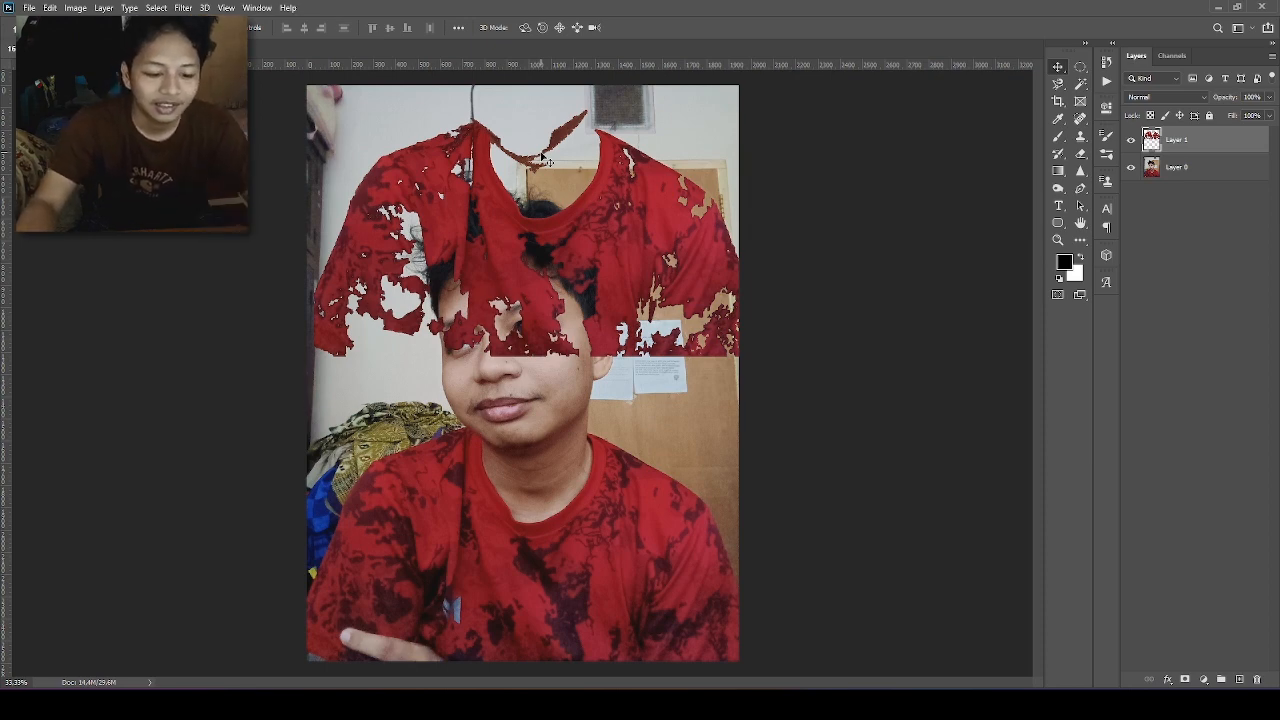
key("ctrl+z")
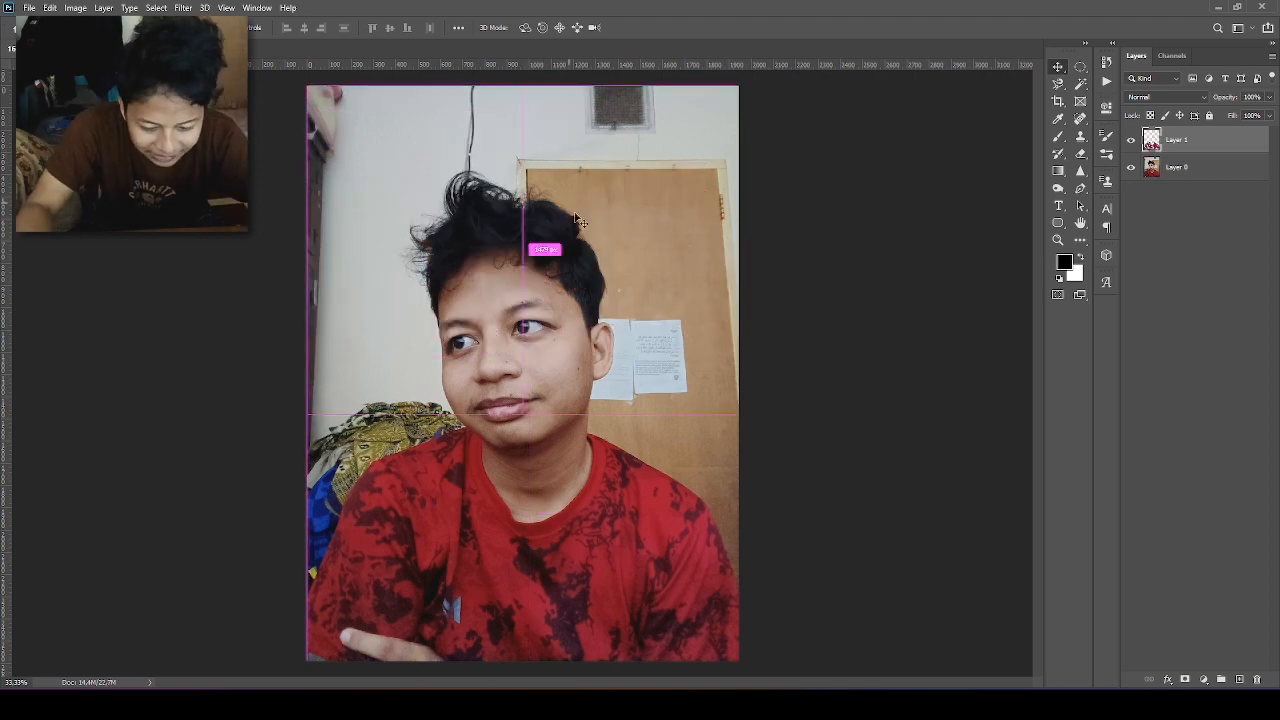
Step: Merge the shirt copy layer into Layer 0 and switch to the Quick Selection Tool
key("ctrl+e")
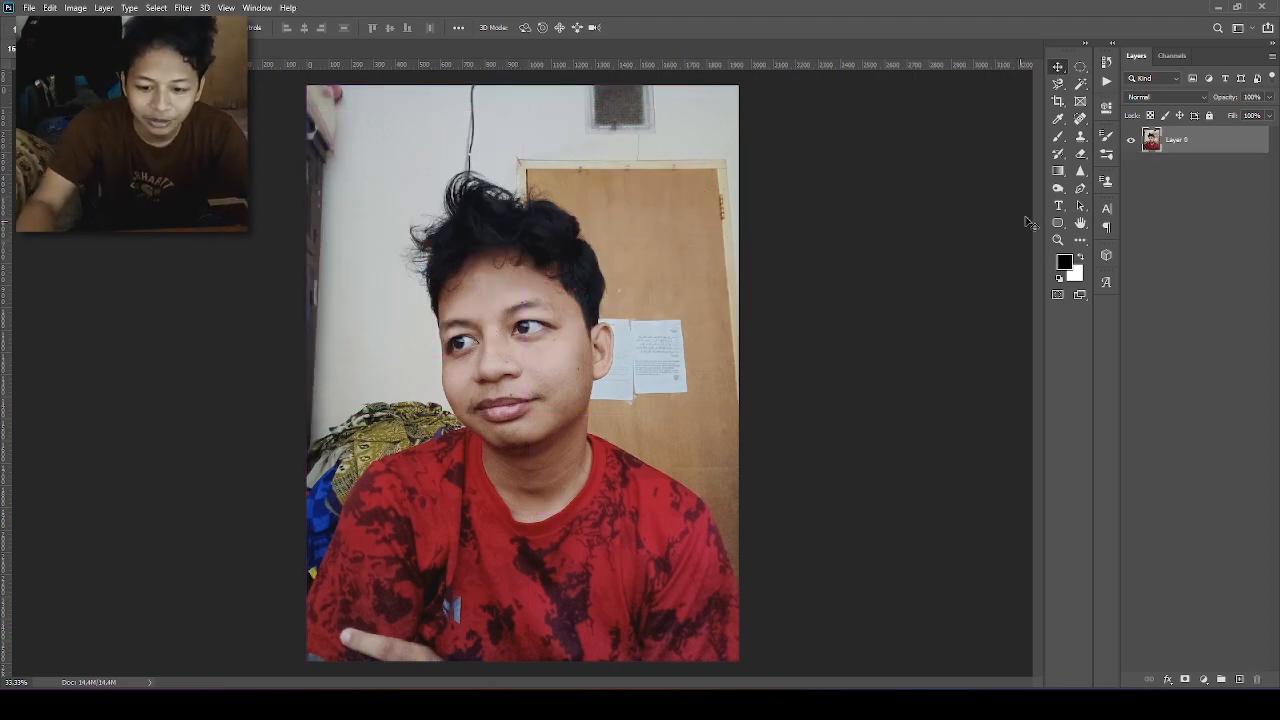
left_click(1080, 85)
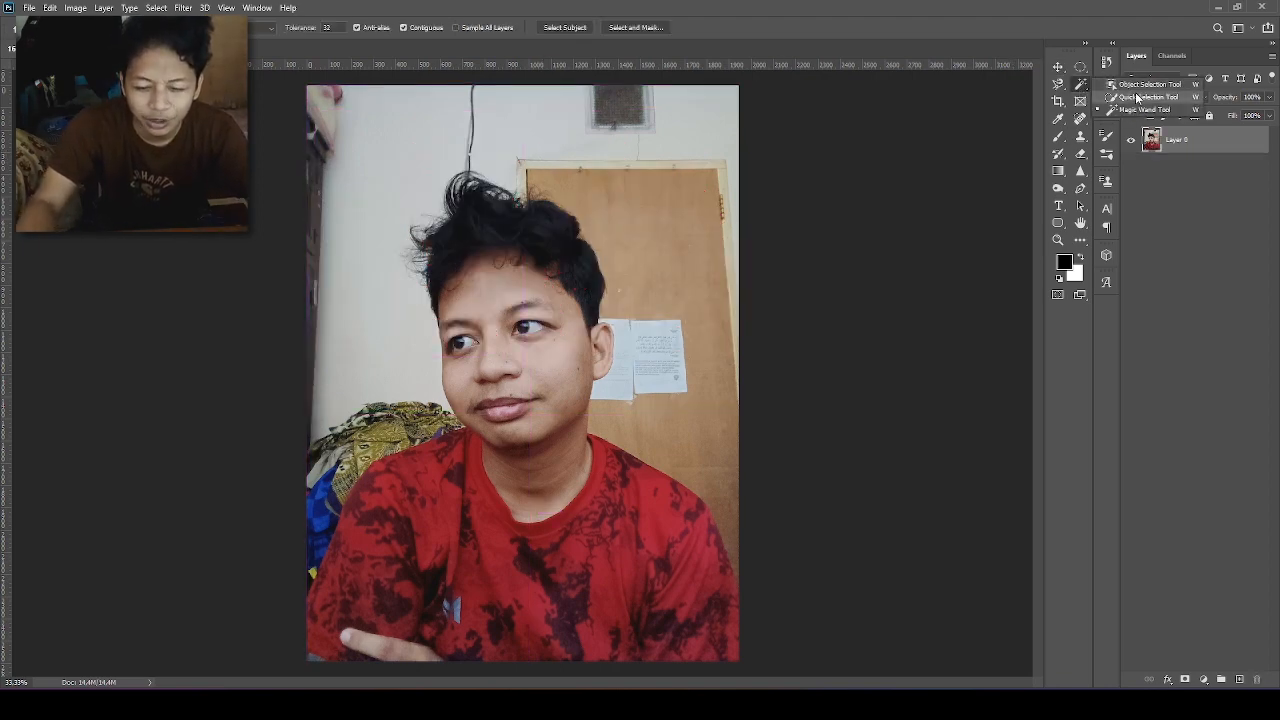
left_click(1136, 97)
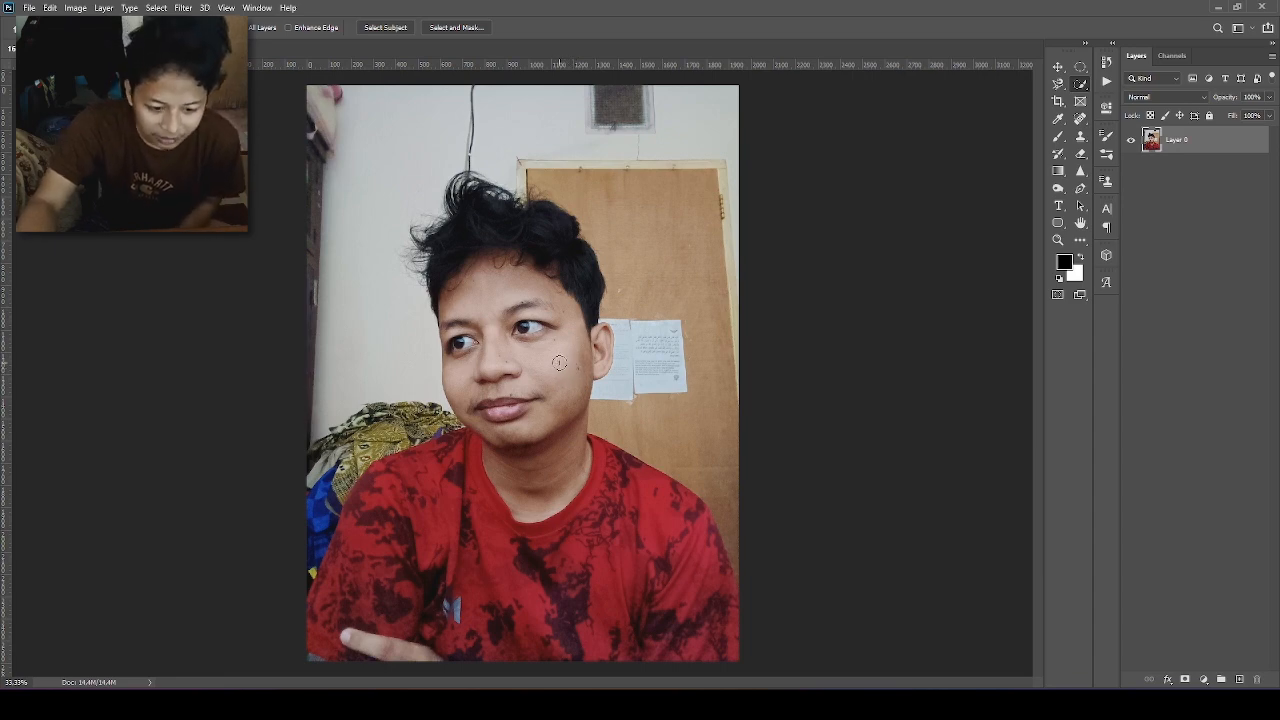
Step: Select the lower face and neck with the Quick Selection Tool and clear the selection
mouse_move(558, 385)
left_mouse_down()
mouse_move(530, 440)
mouse_move(490, 370)
left_mouse_up()
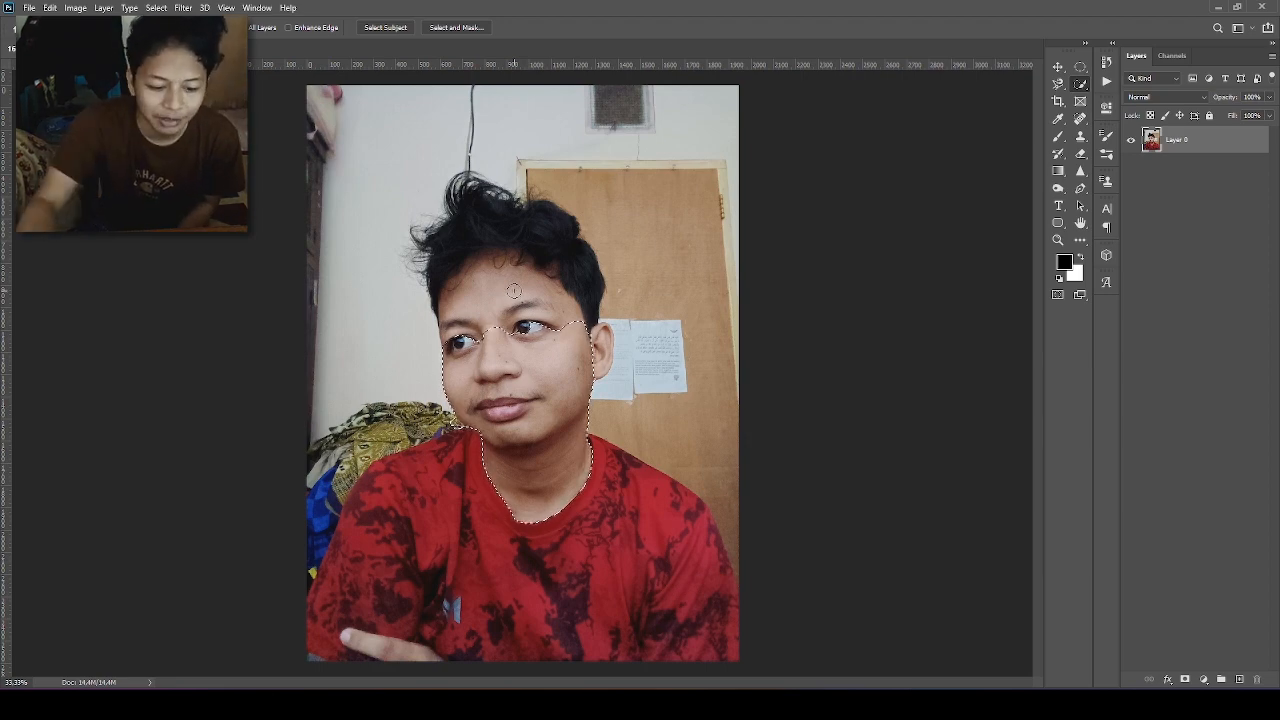
key("ctrl+plus")
key("ctrl+plus")
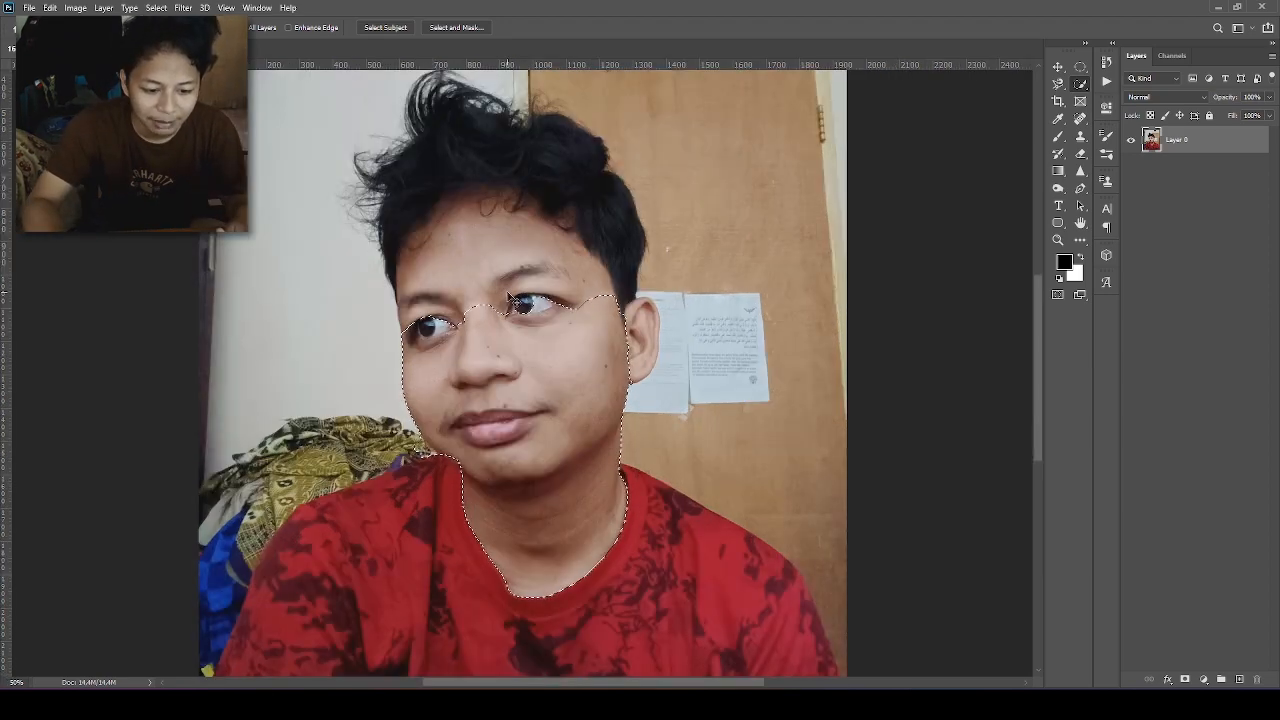
key("ctrl+d")
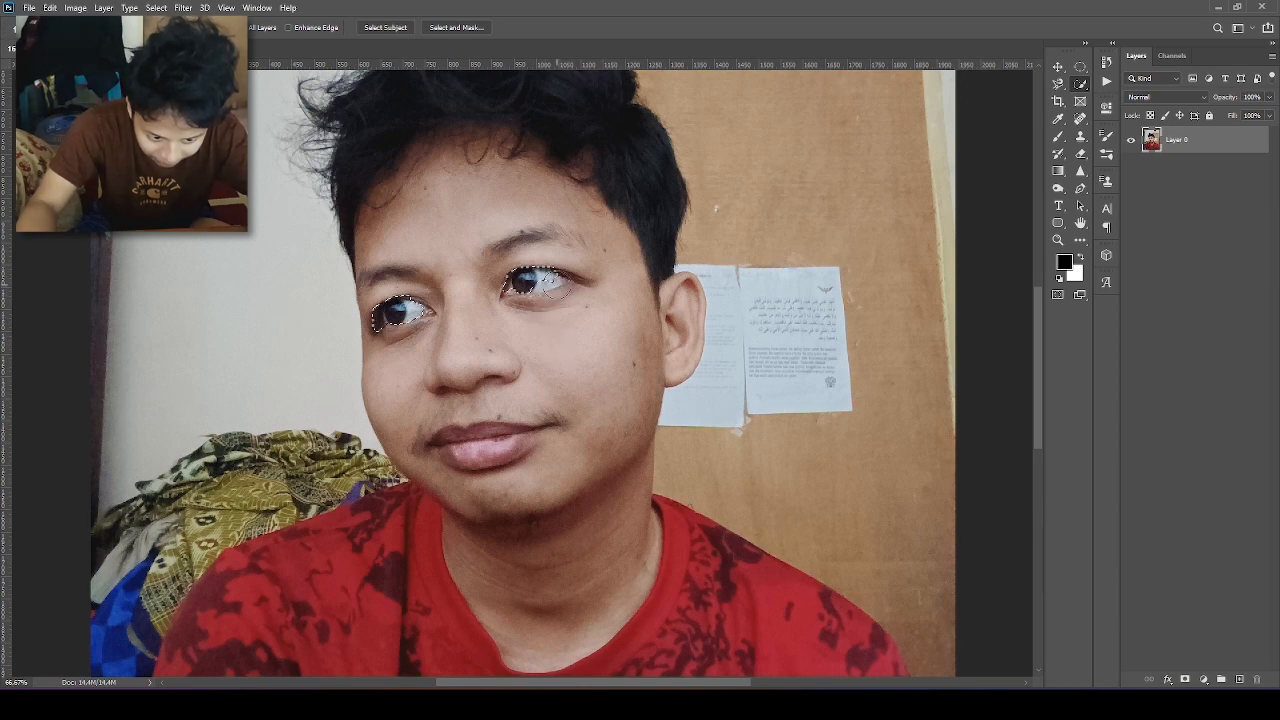
Step: Select both eyes with the Quick Selection Tool, copy them to a new layer and try moving the copy
mouse_move(540, 285)
left_mouse_down()
mouse_move(560, 282)
mouse_move(515, 288)
mouse_move(570, 282)
mouse_move(564, 305)
left_mouse_up()
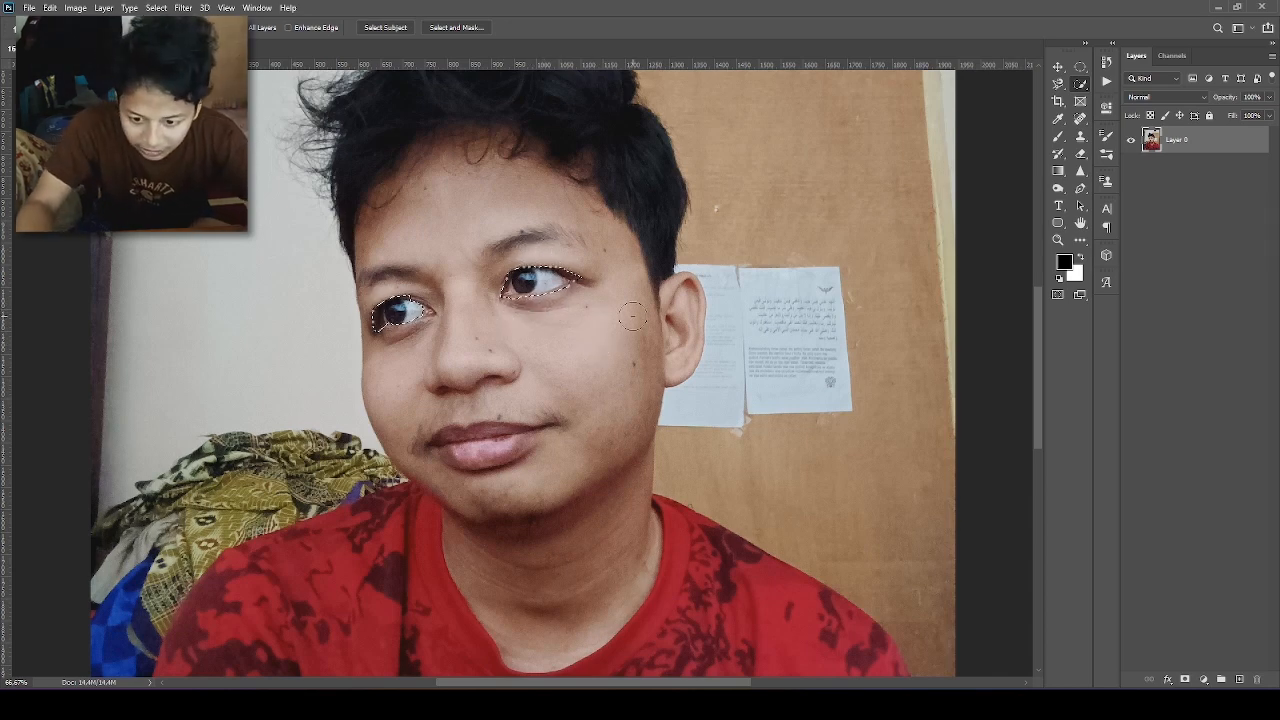
key("ctrl+j")
key("v")
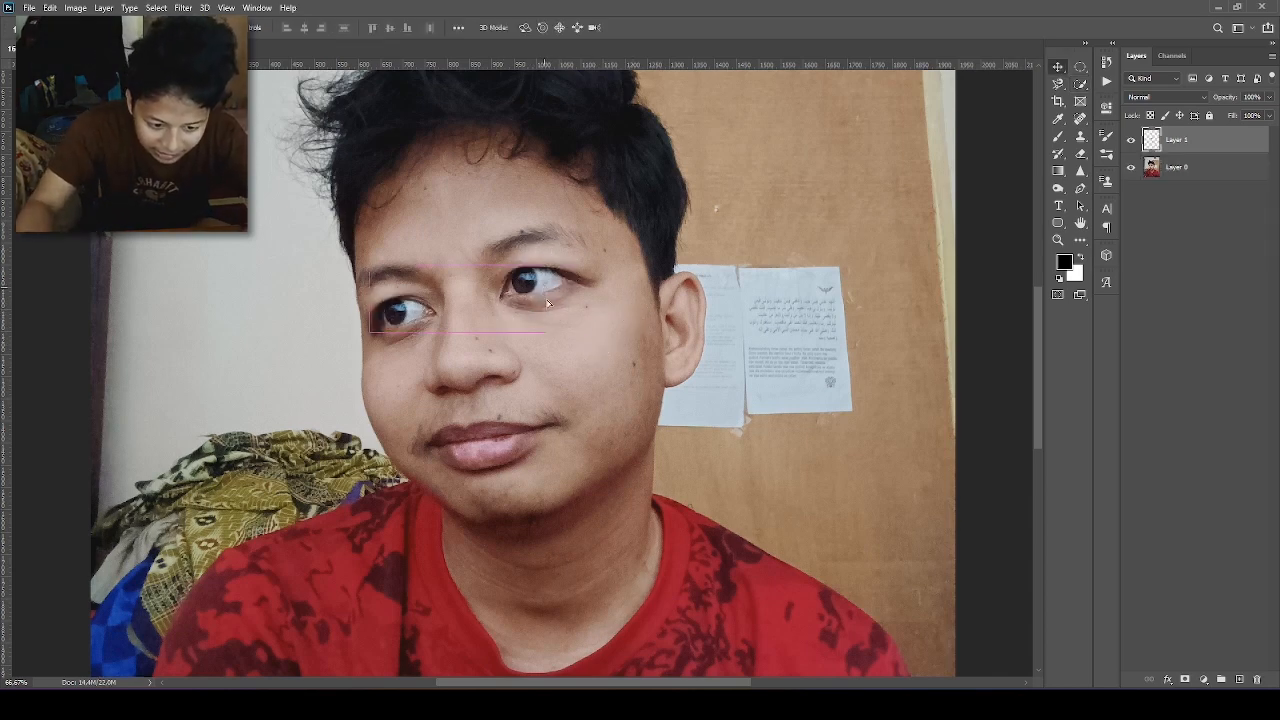
left_click_drag(547, 302, 605, 414)
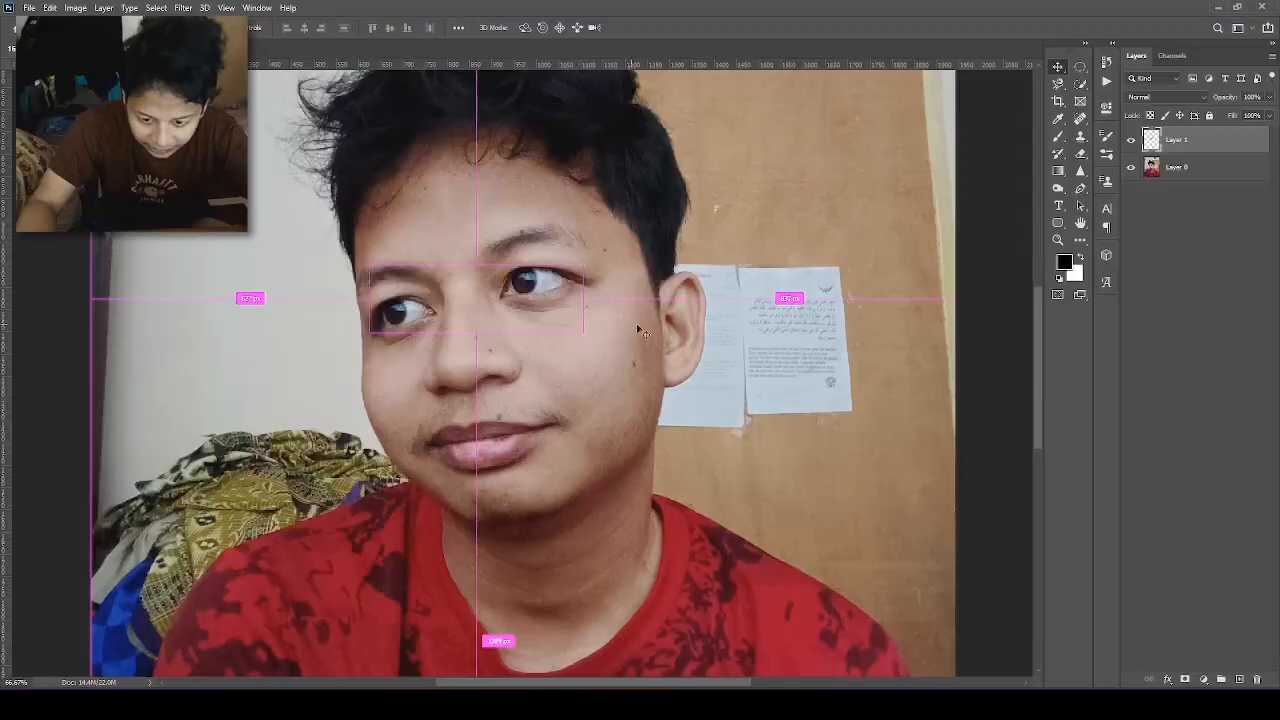
Step: Try an Object Selection around the head on the eye-copy layer, clearing the selection and deleting that layer
left_click(1077, 86)
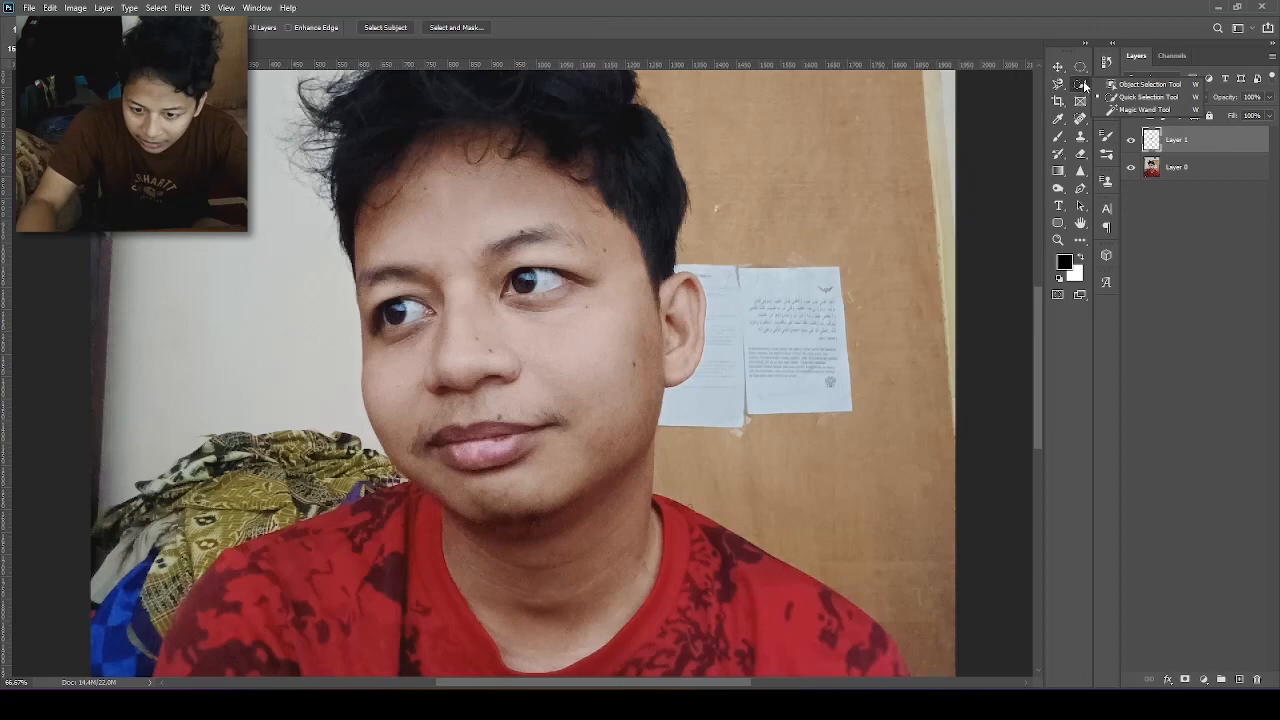
left_click(1134, 84)
key("ctrl+minus")
key("ctrl+minus")
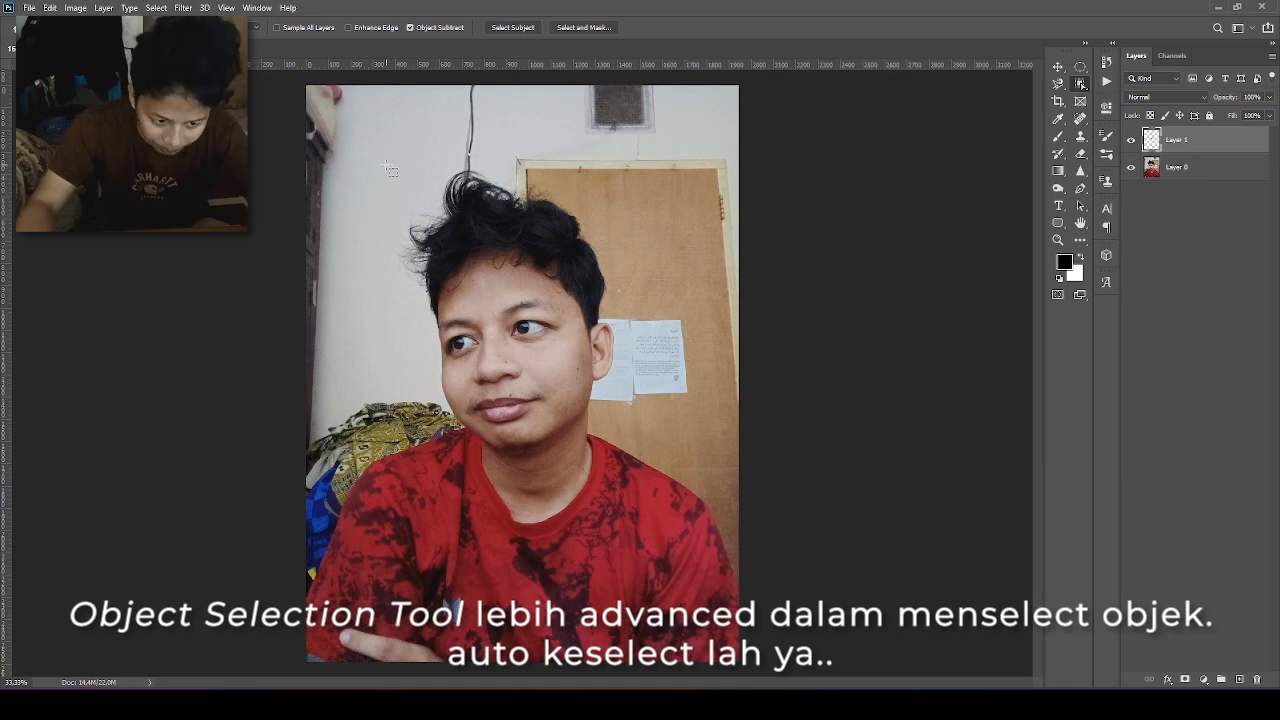
left_click_drag(388, 157, 639, 468)
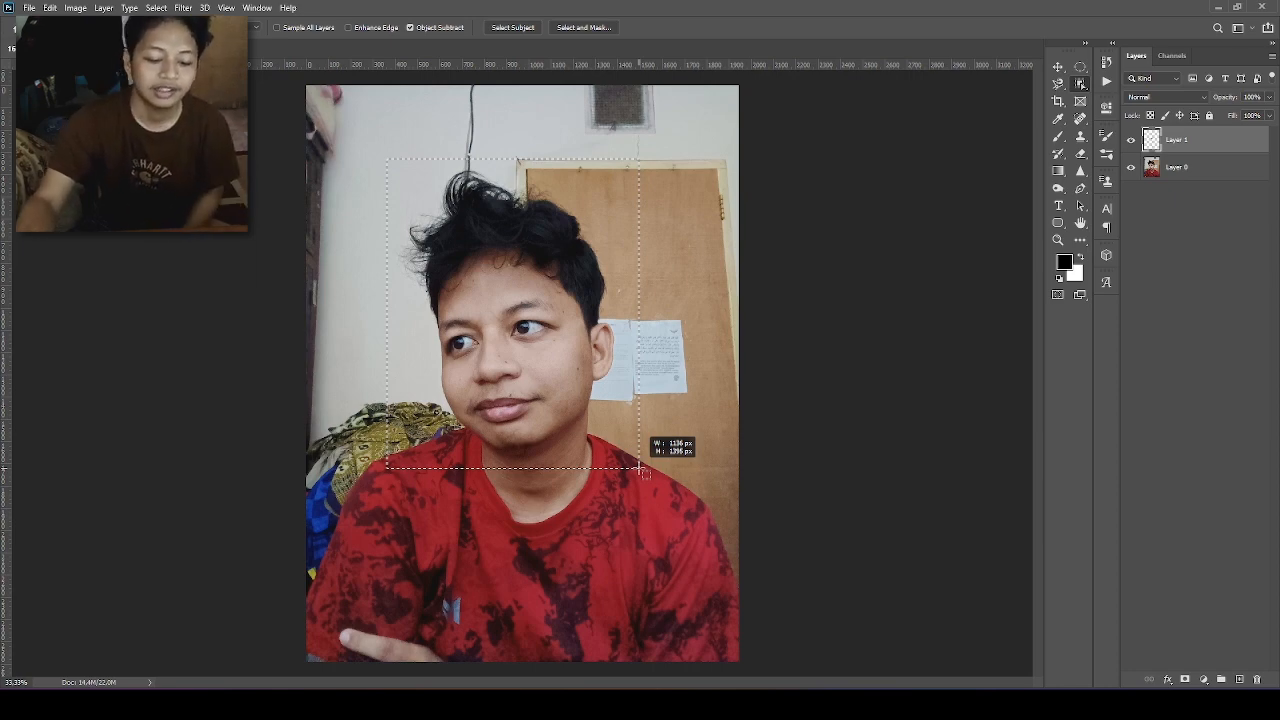
left_click_drag(639, 468, 639, 469)
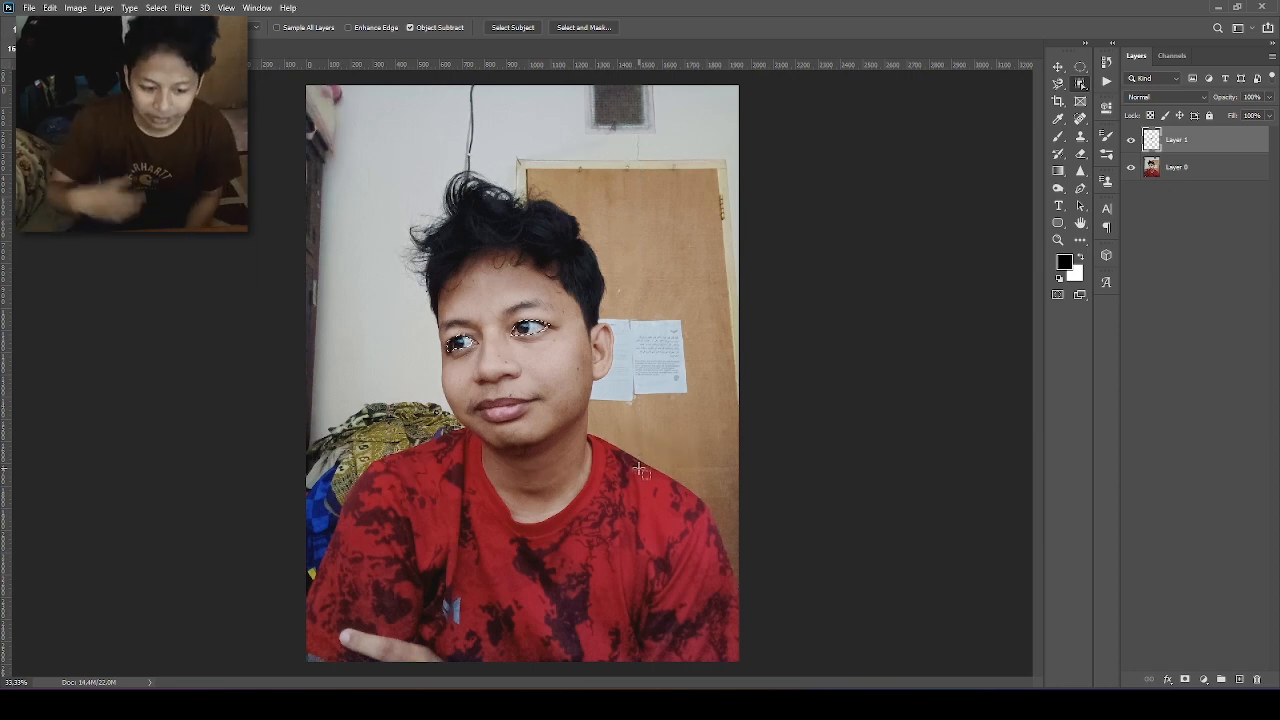
key("ctrl+d")
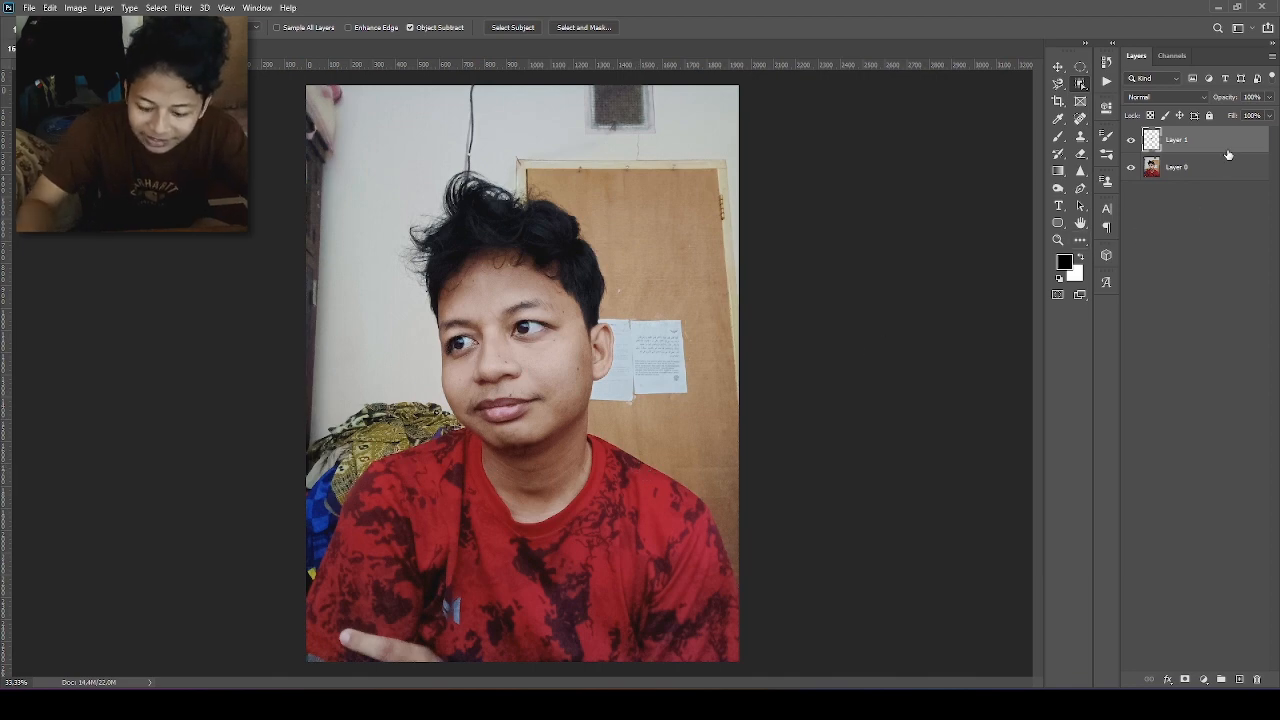
key("Delete")
Step: Select the head with the Object Selection Tool and try moving it down onto the chest, undoing the move
left_click_drag(387, 152, 658, 486)
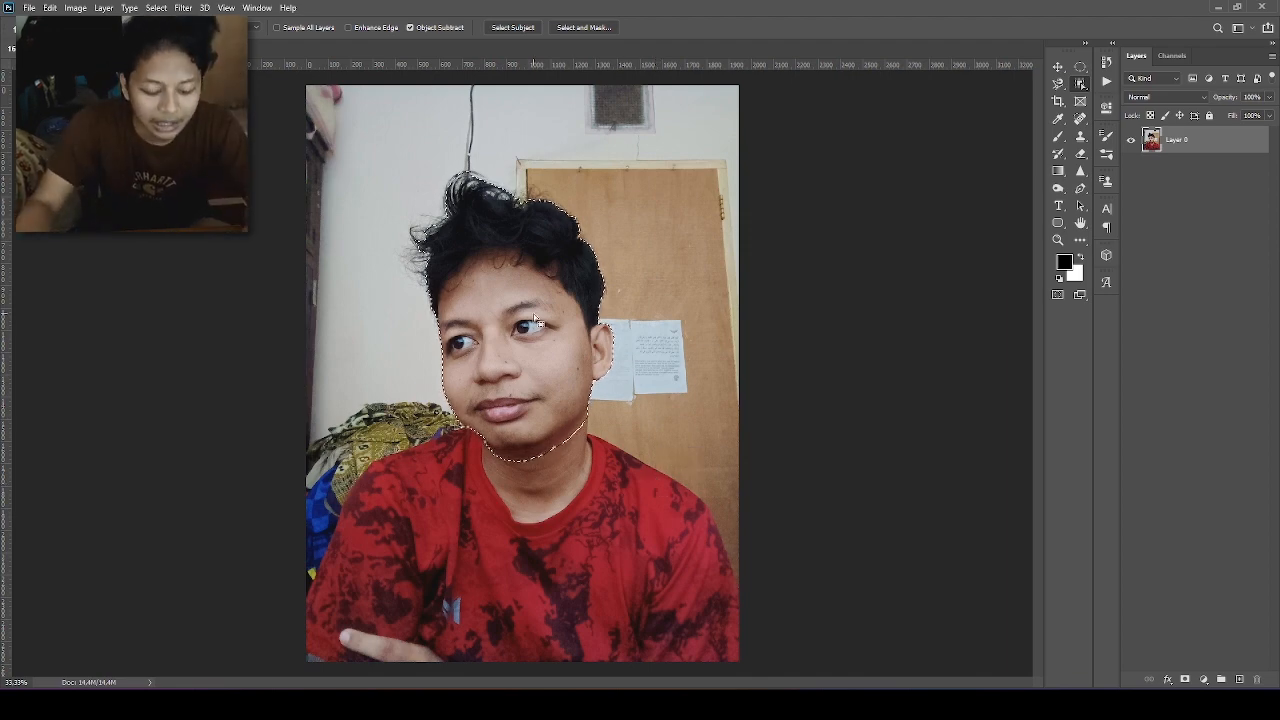
key("v")
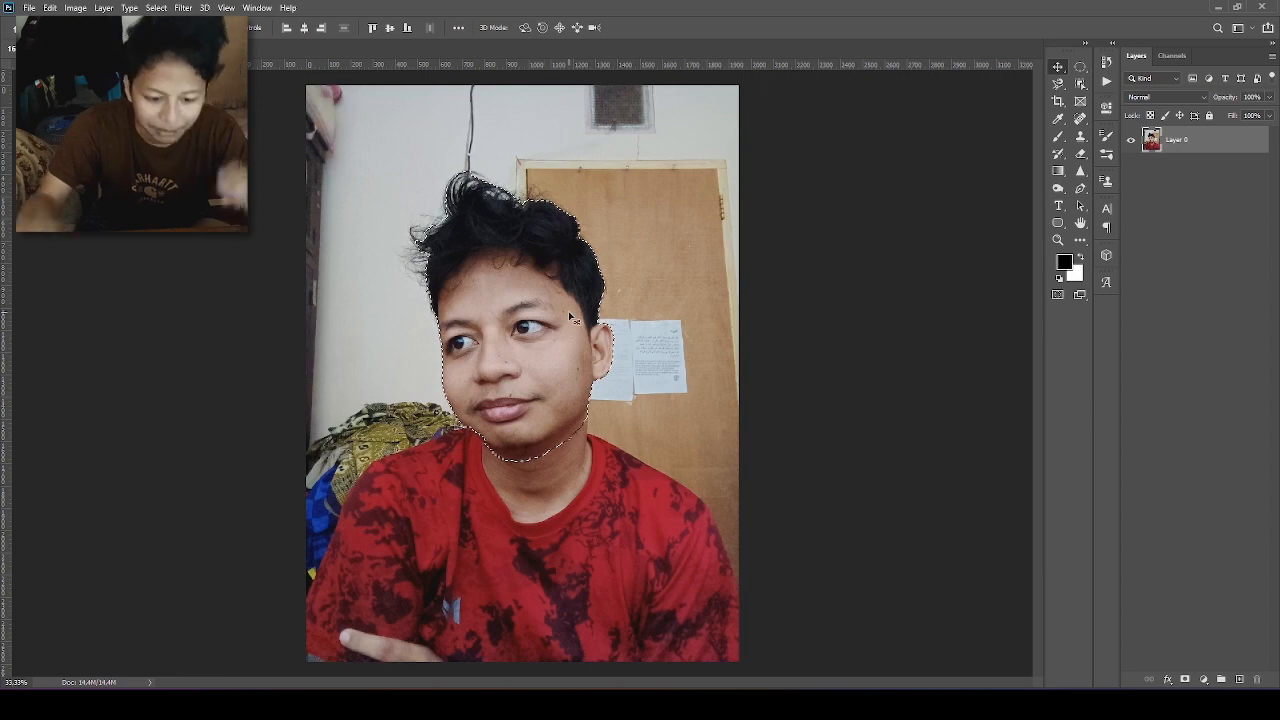
left_click_drag(585, 315, 565, 477)
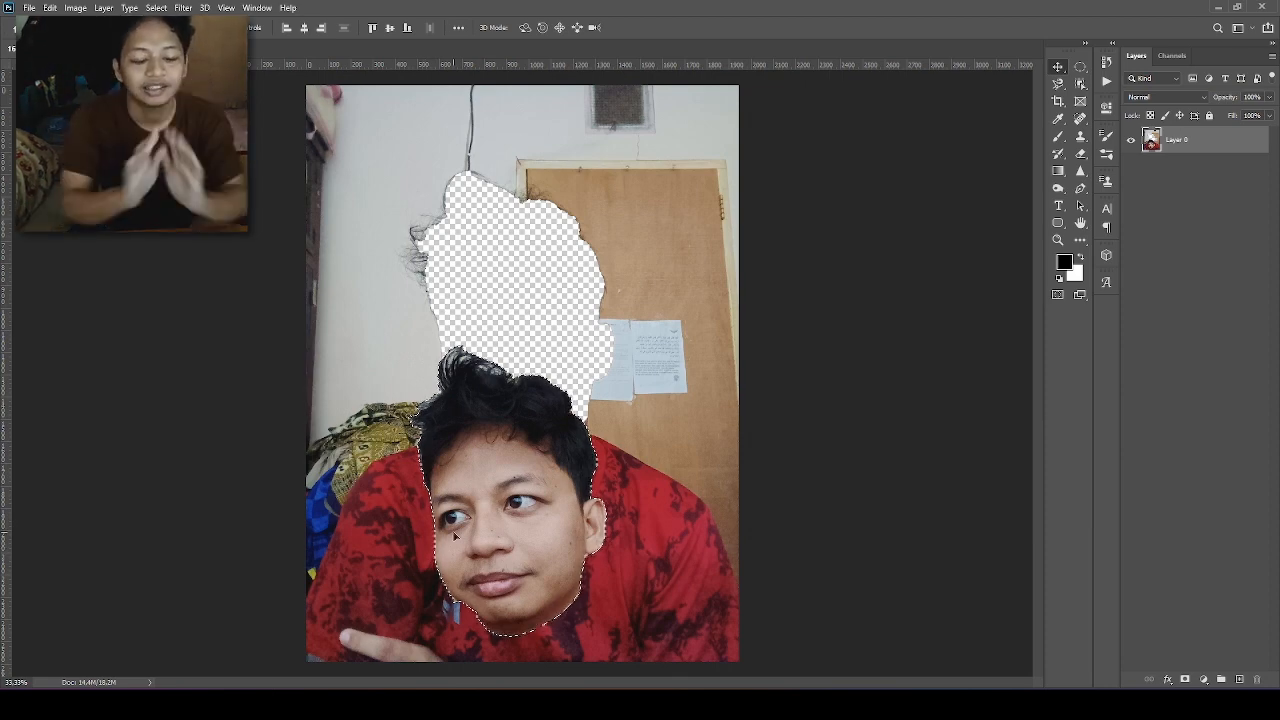
key("ctrl+z")
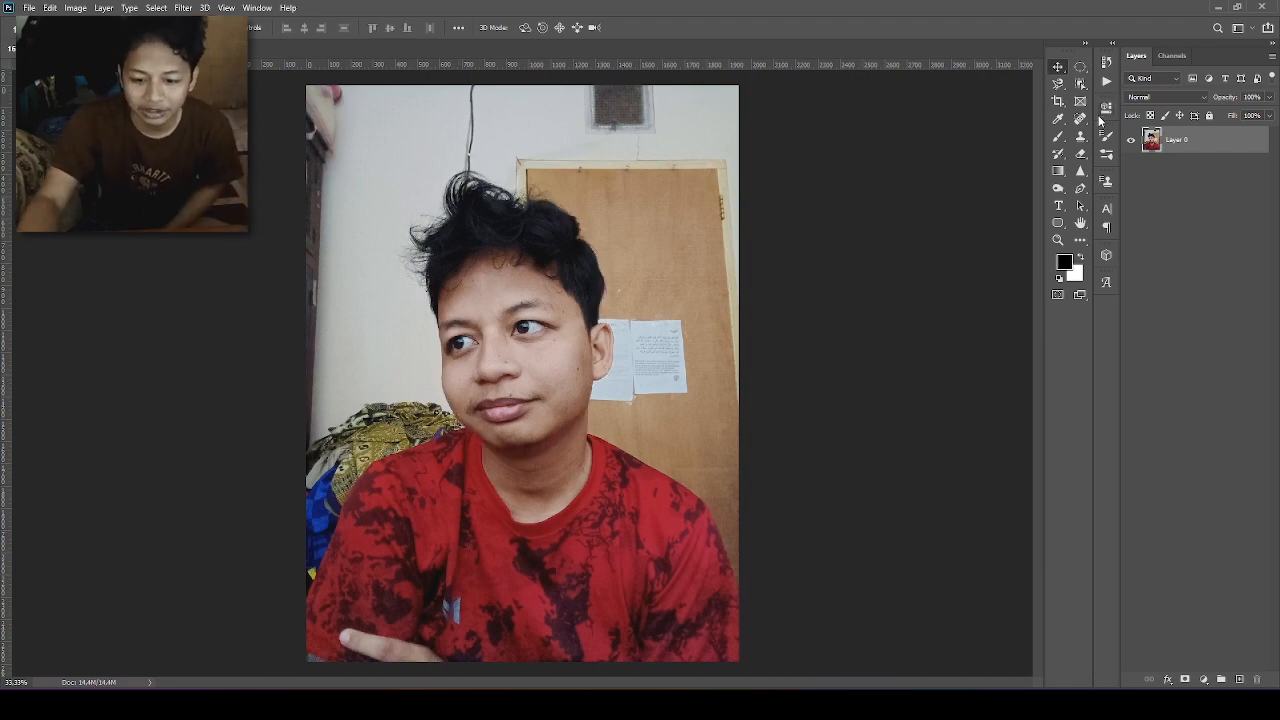
Step: Select the whole person on Layer 0 using the automatic Subject selection, with the Object Selection Tool active
left_click(1083, 85)
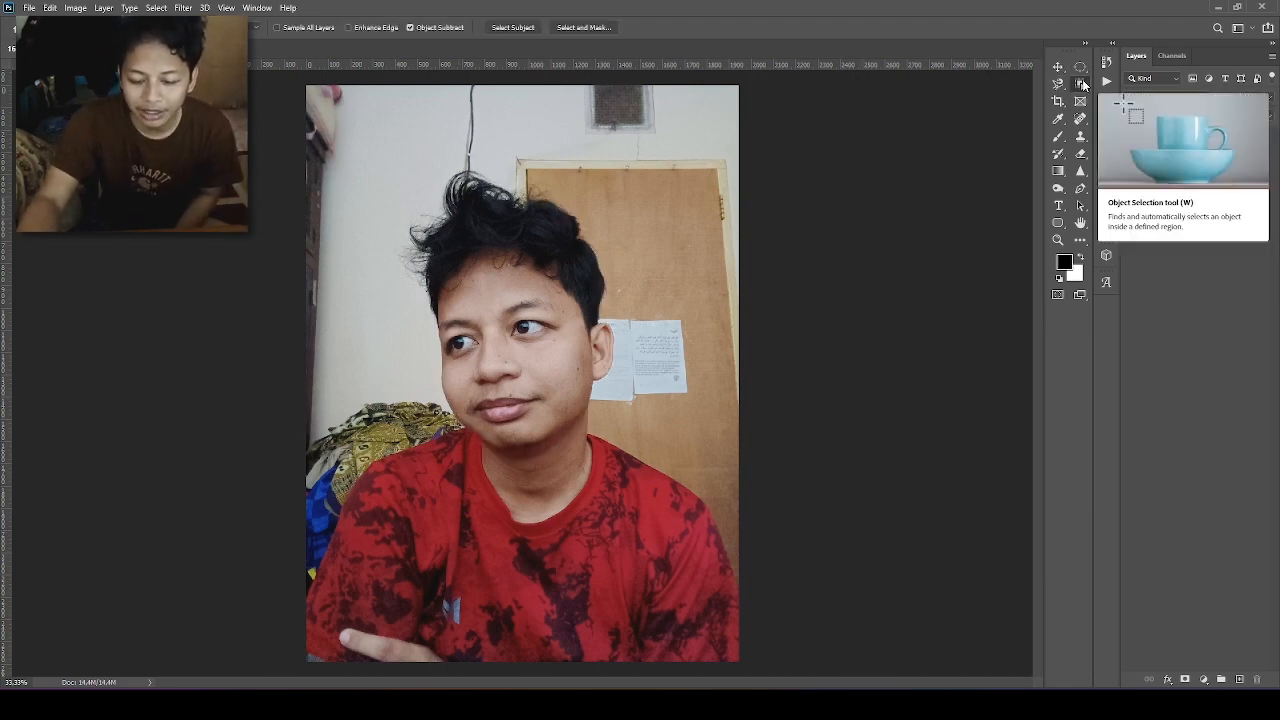
right_click(1083, 85)
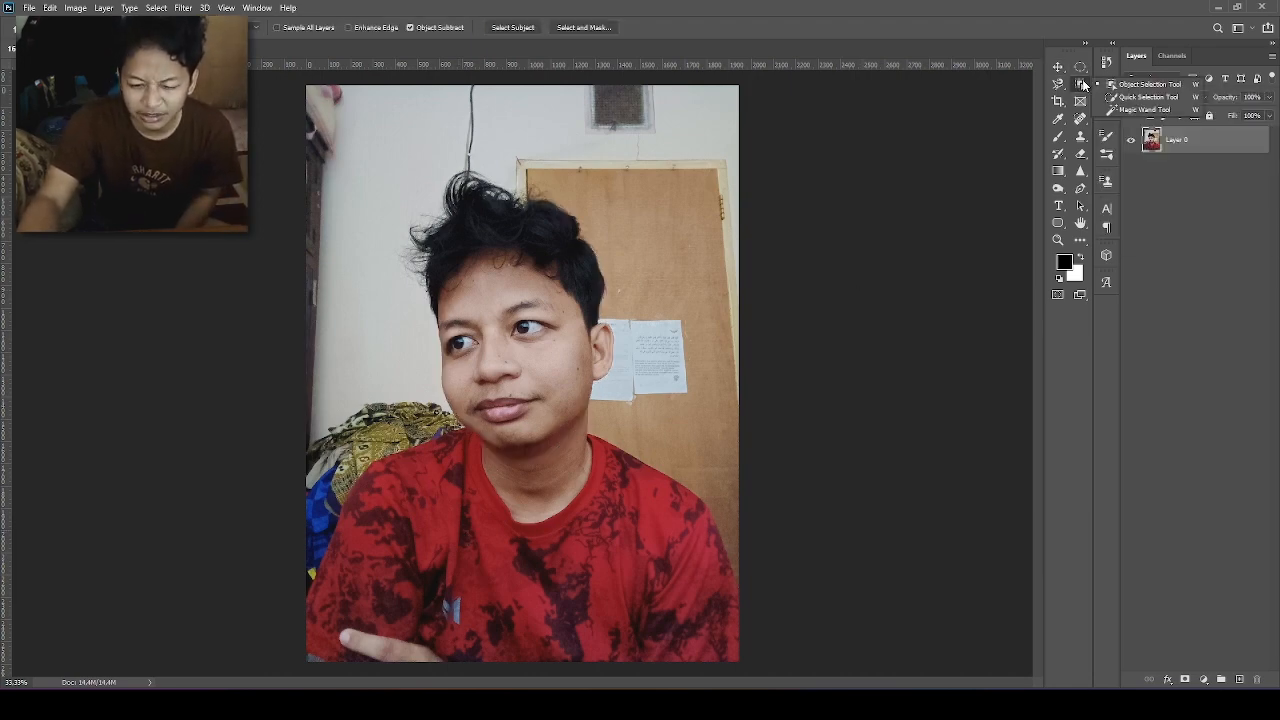
left_click(1190, 252)
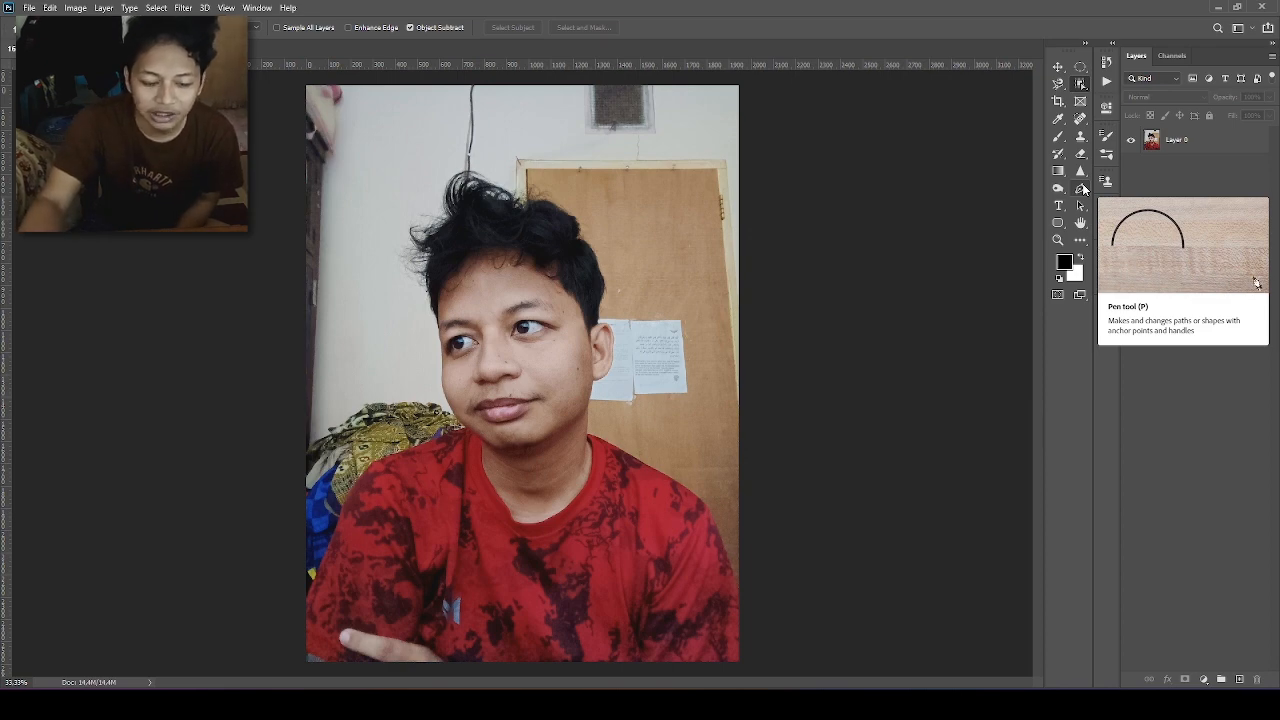
left_click(156, 7)
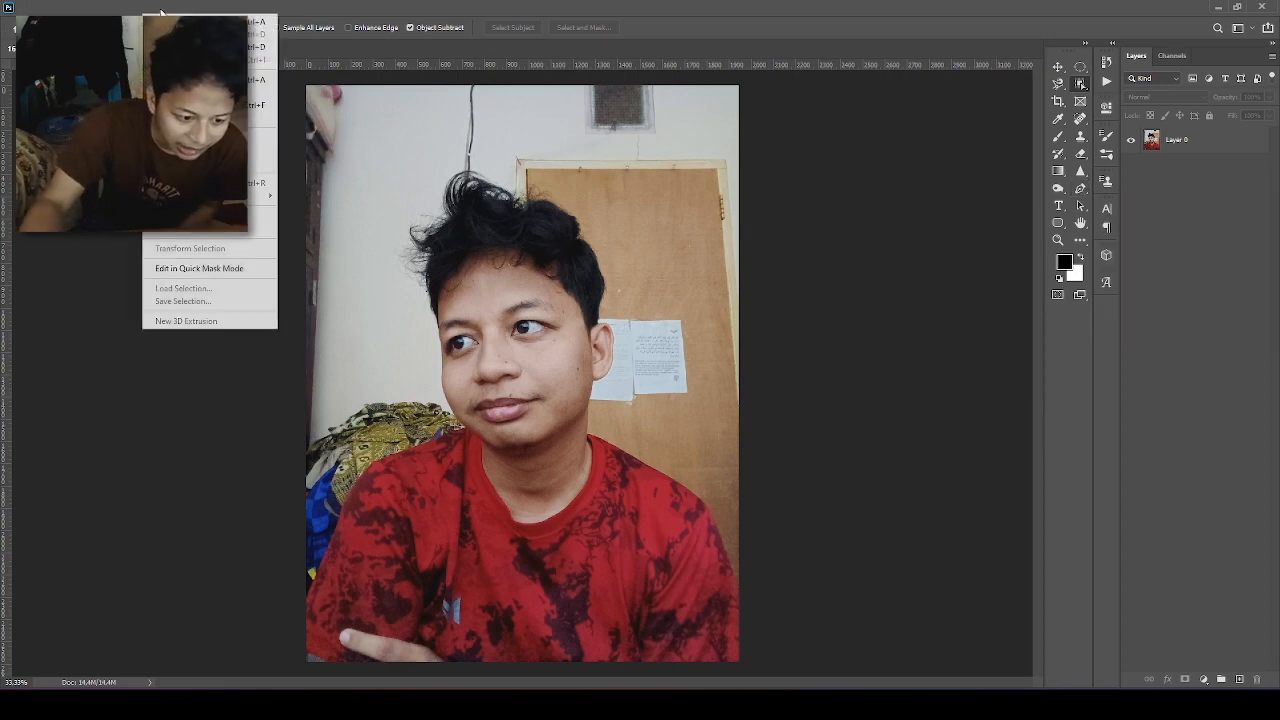
left_click(1189, 143)
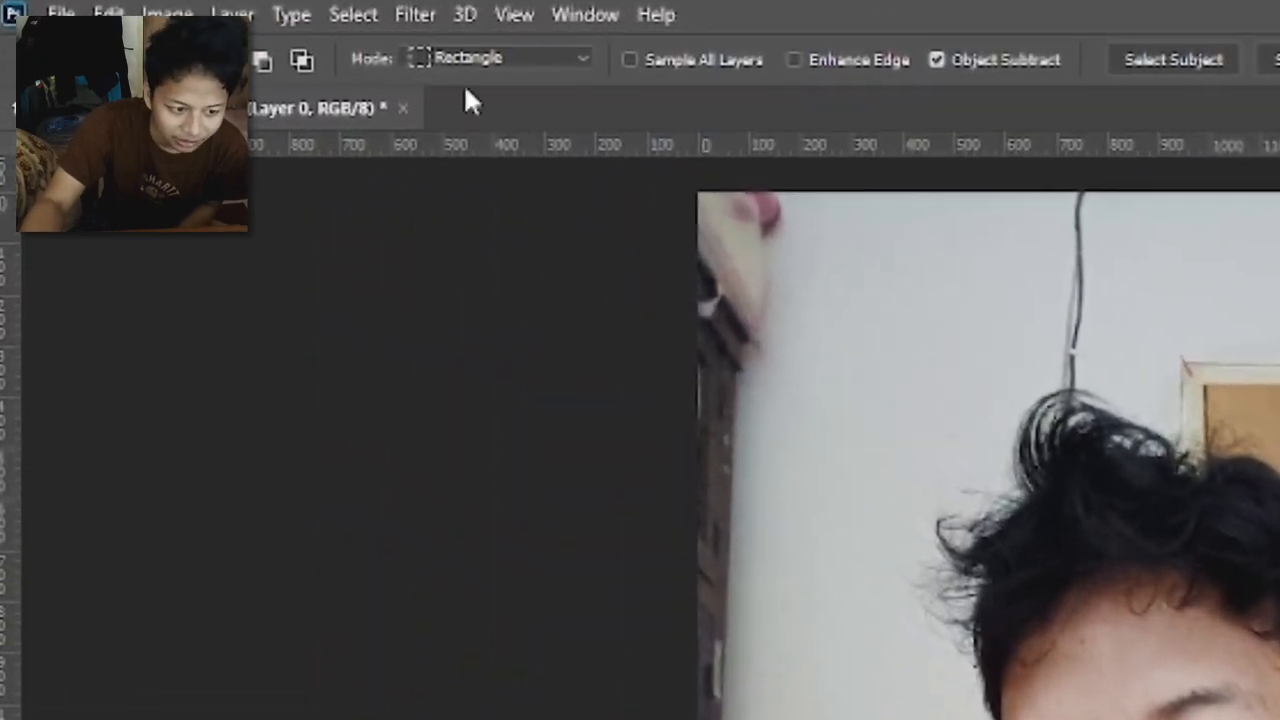
left_click(368, 16)
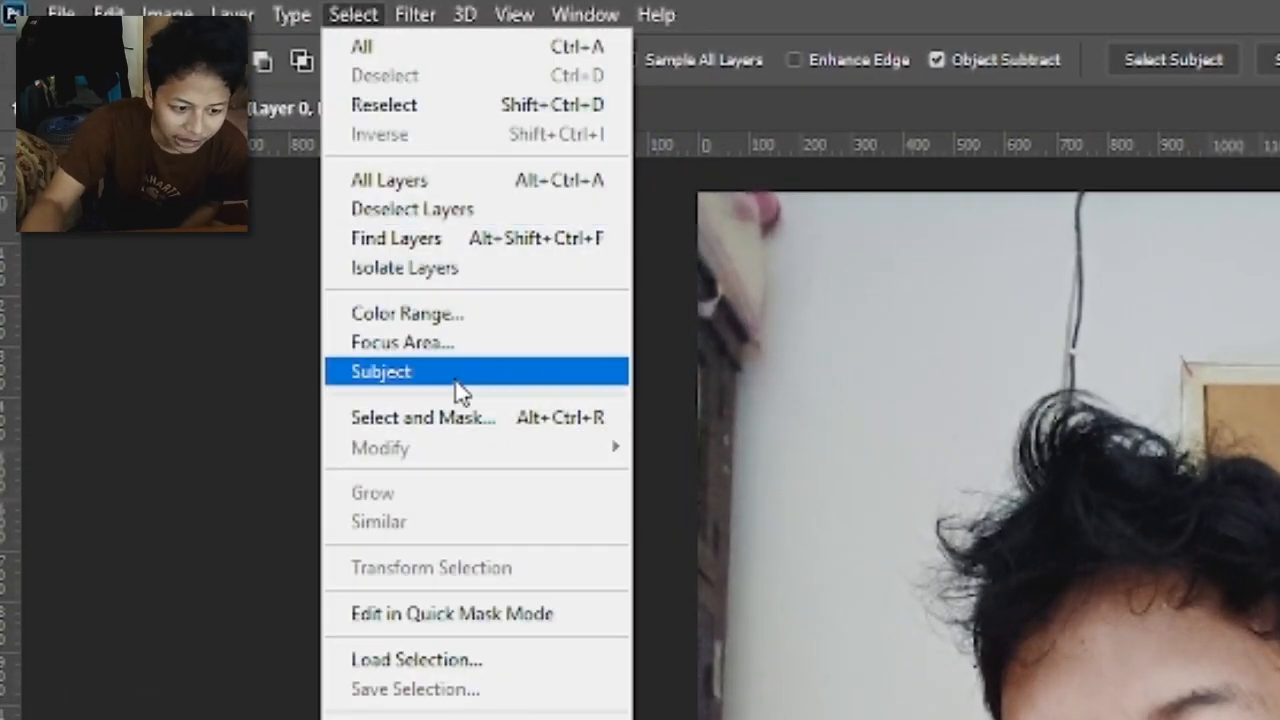
left_click(456, 380)
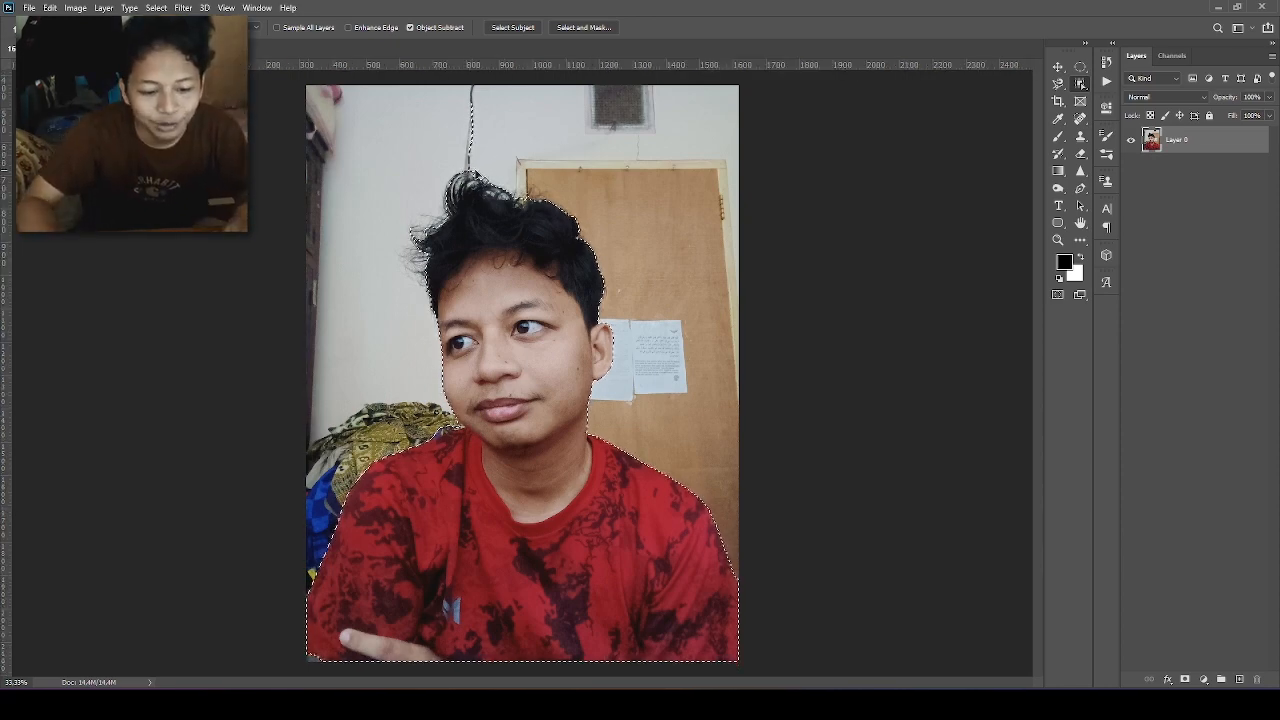
Step: Try moving the selected person sideways over the door, undoing the move and clearing the selection
key("ctrl+plus")
left_click_drag(508, 217, 551, 483)
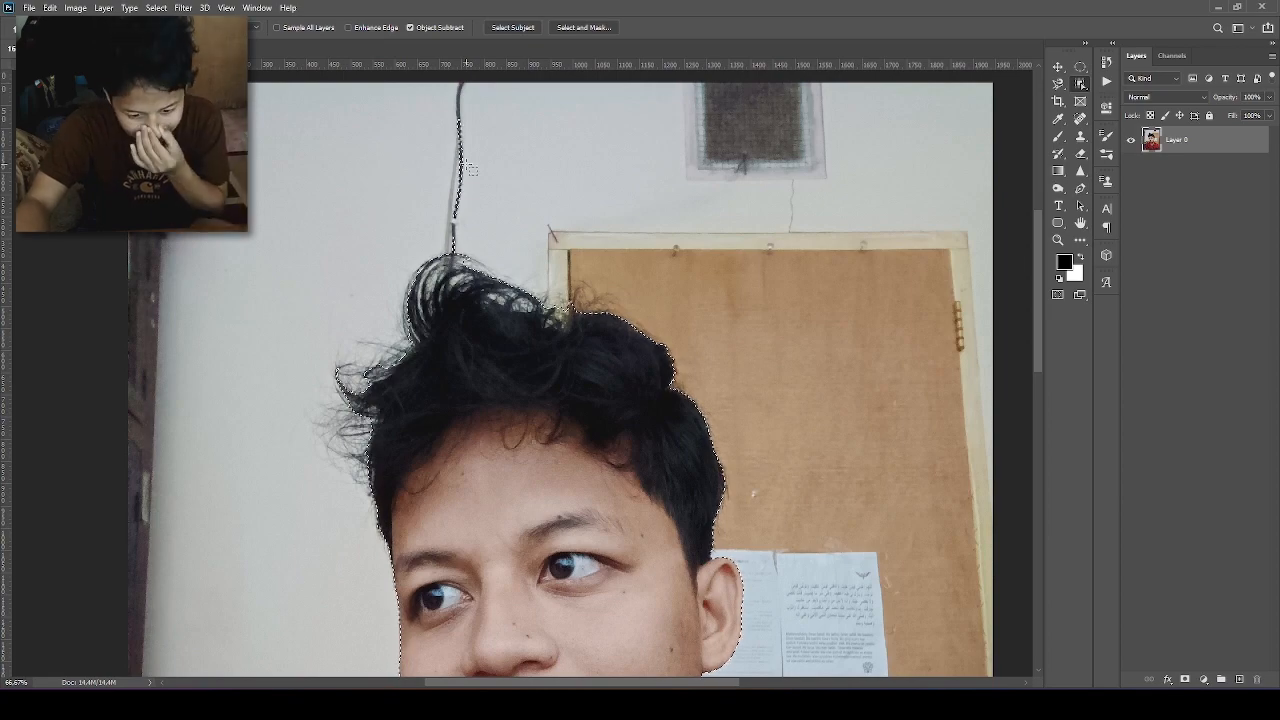
left_click_drag(497, 483, 643, 186)
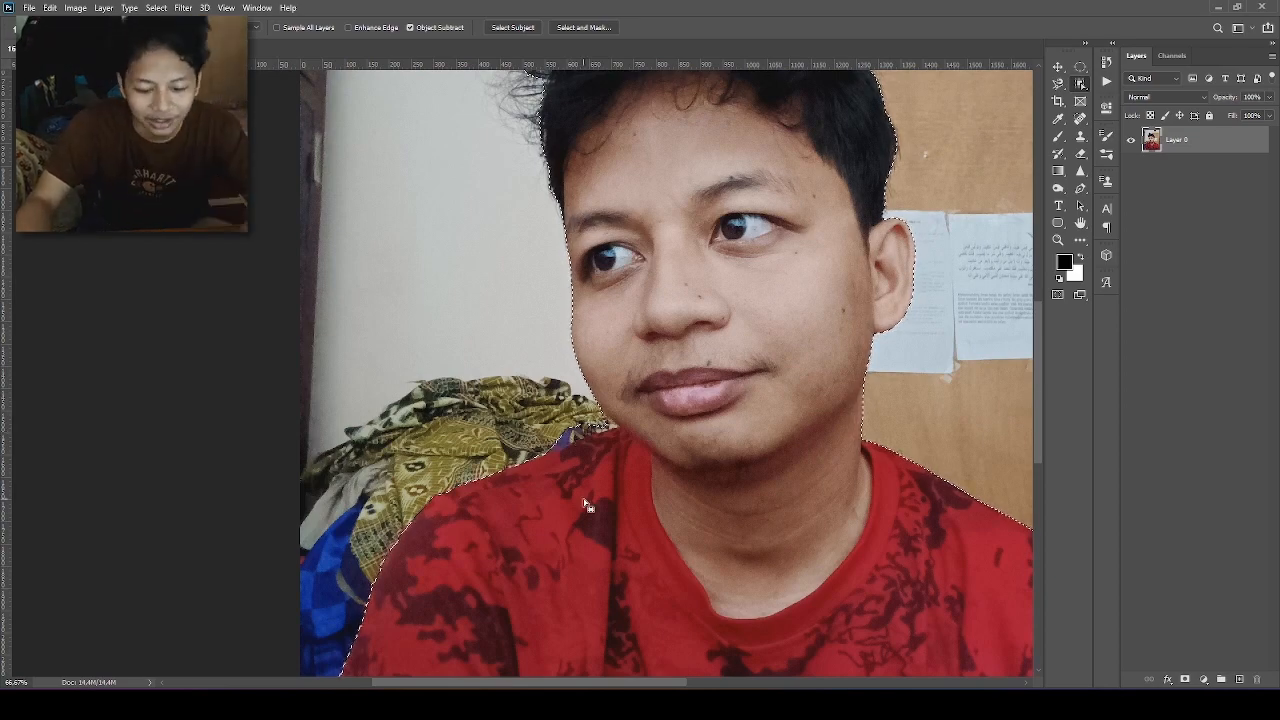
left_click_drag(576, 441, 457, 306)
key("ctrl+0")
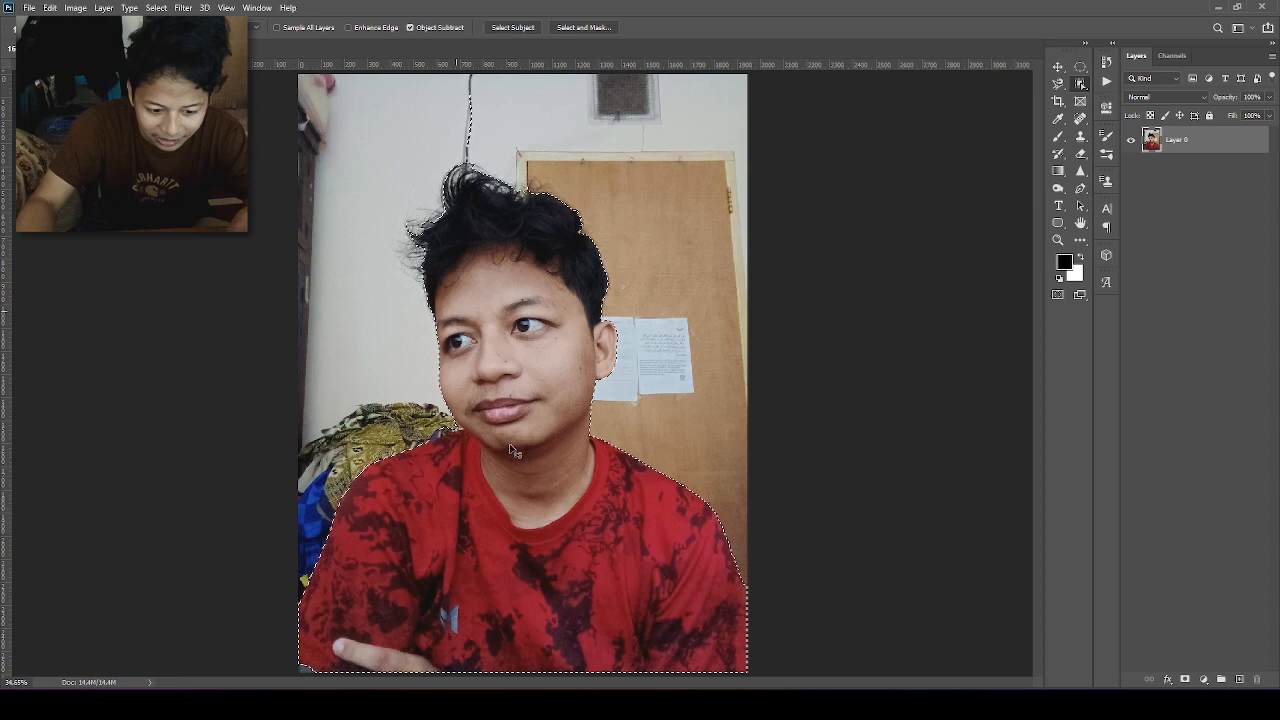
key("v")
left_click_drag(565, 395, 728, 413)
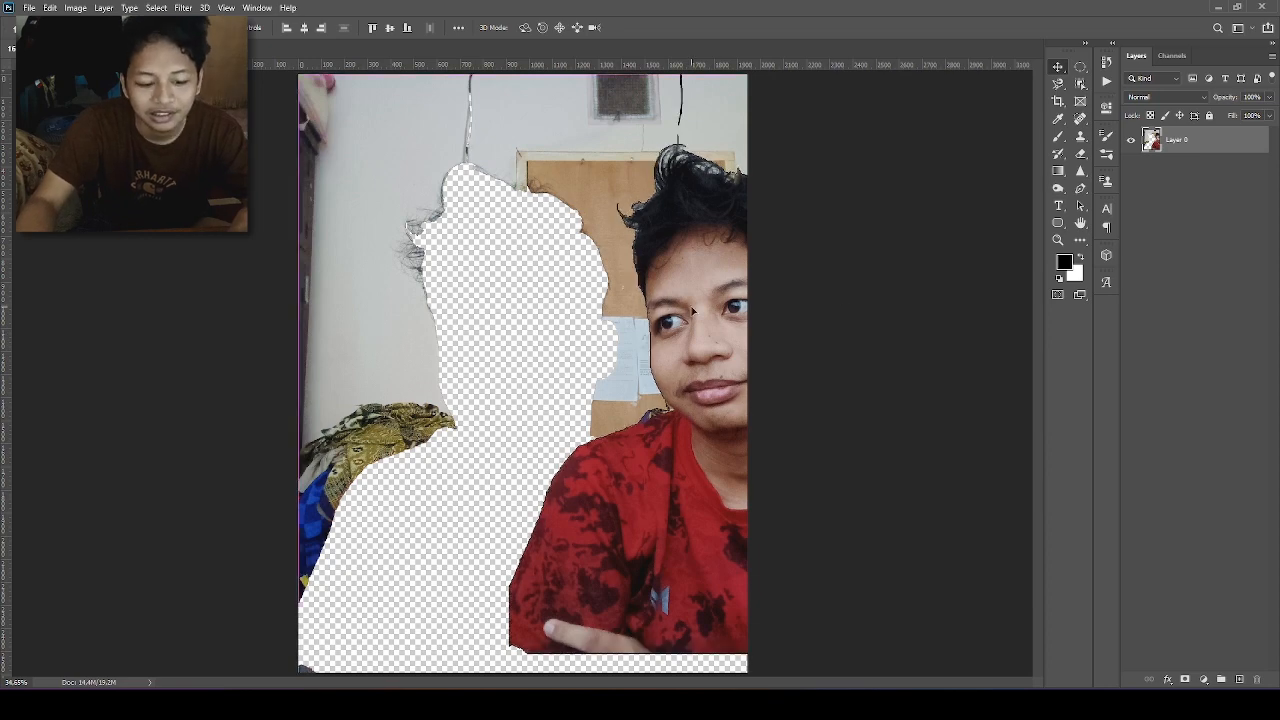
key("ctrl+z")
key("ctrl+d")
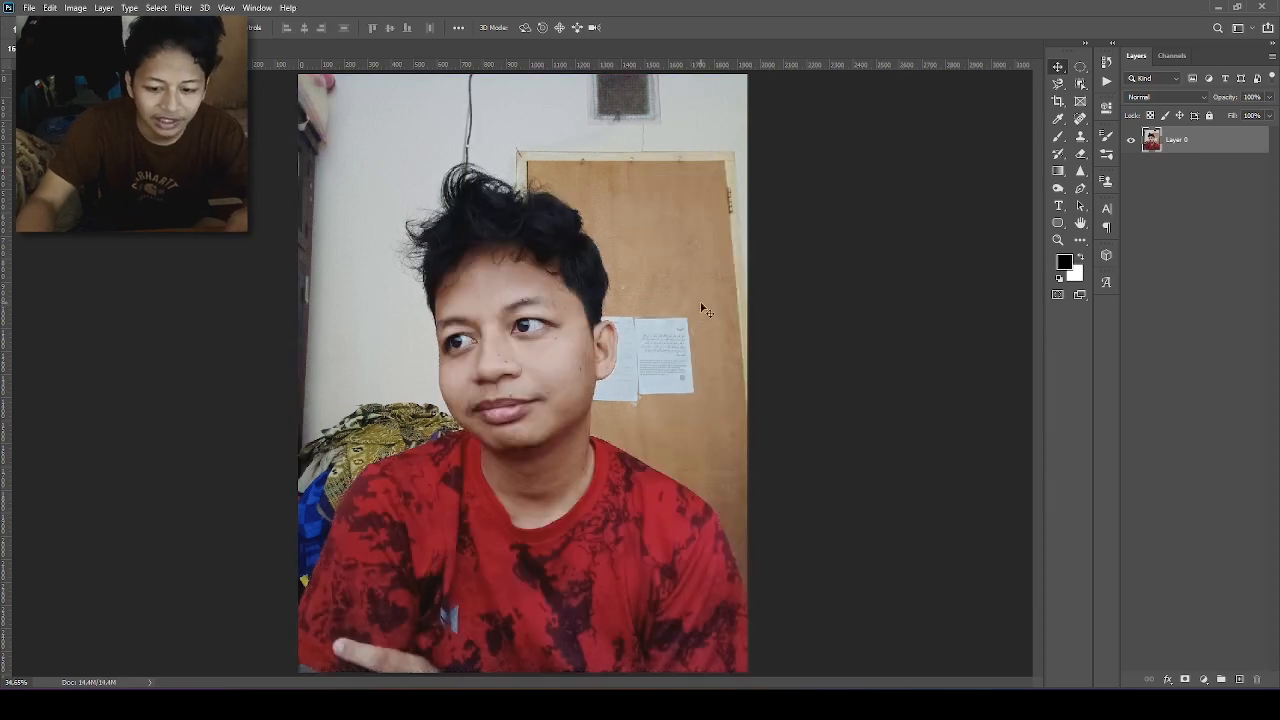
Step: Trace a Pen Tool path from the sleeve at the photo's edge up along the shoulder to the neck
left_click(1081, 190)
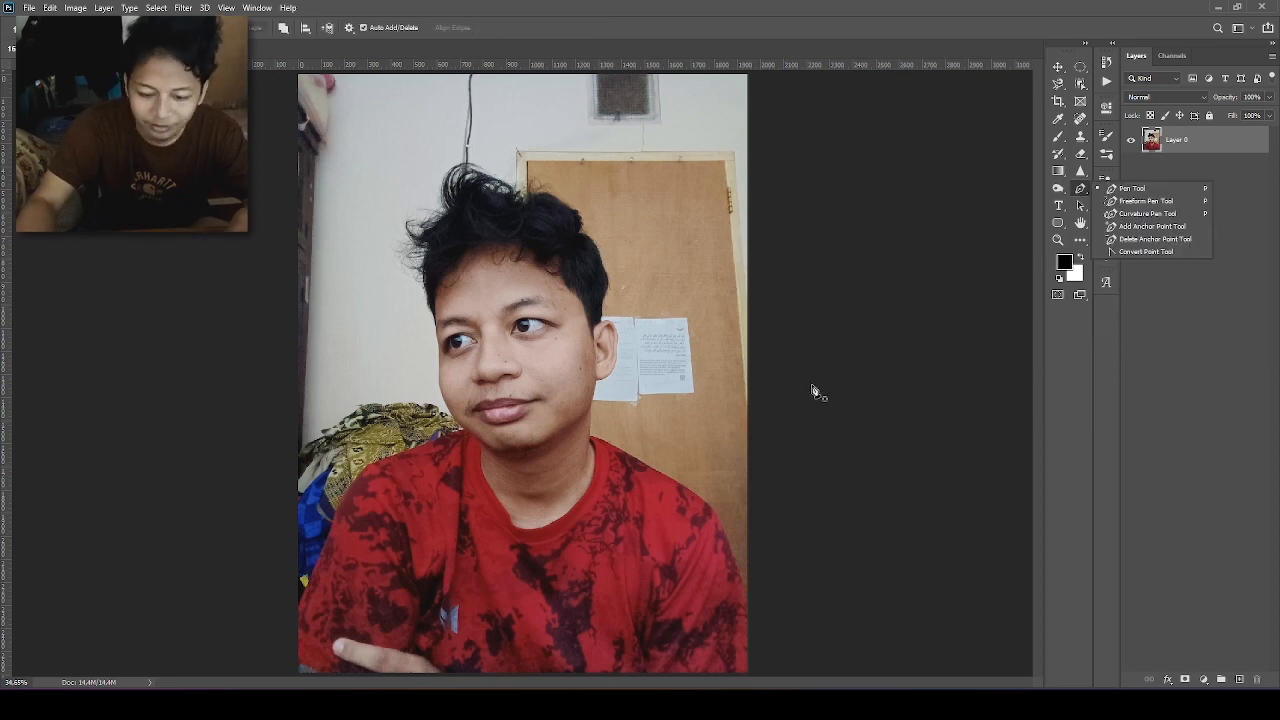
left_click(1155, 189)
key("ctrl+plus")
key("ctrl+plus")
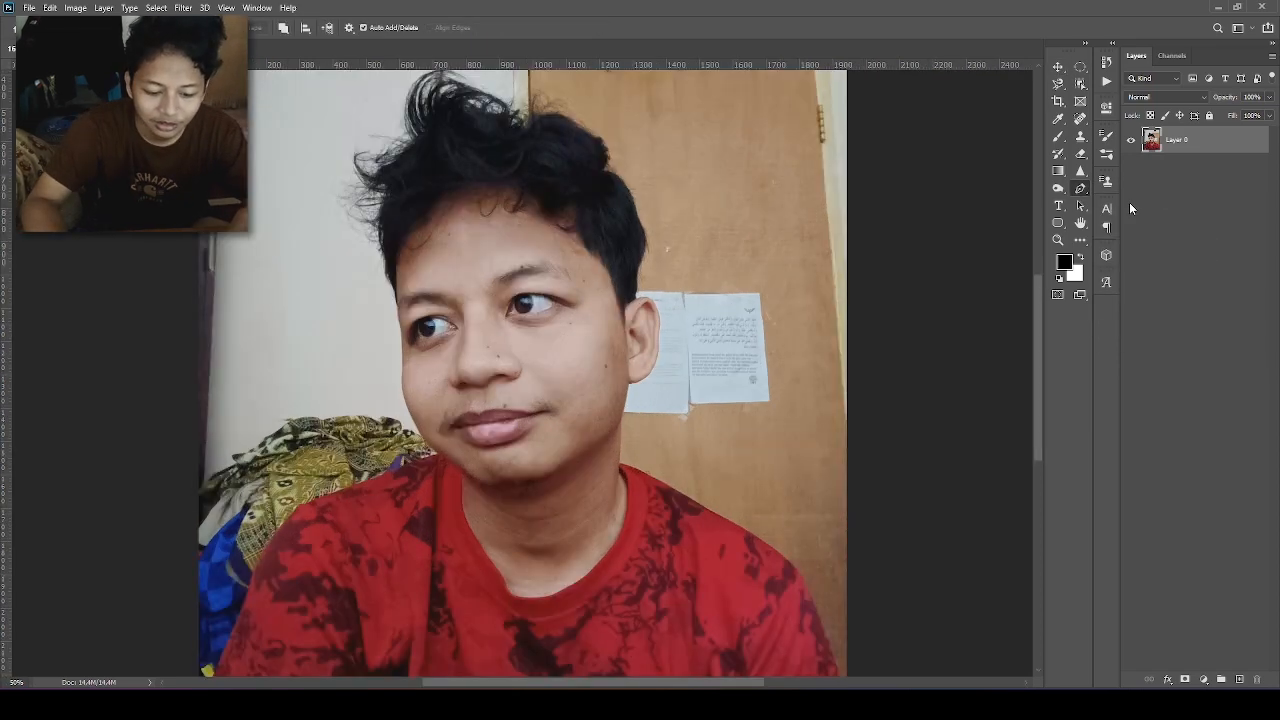
left_click_drag(669, 417, 518, 154)
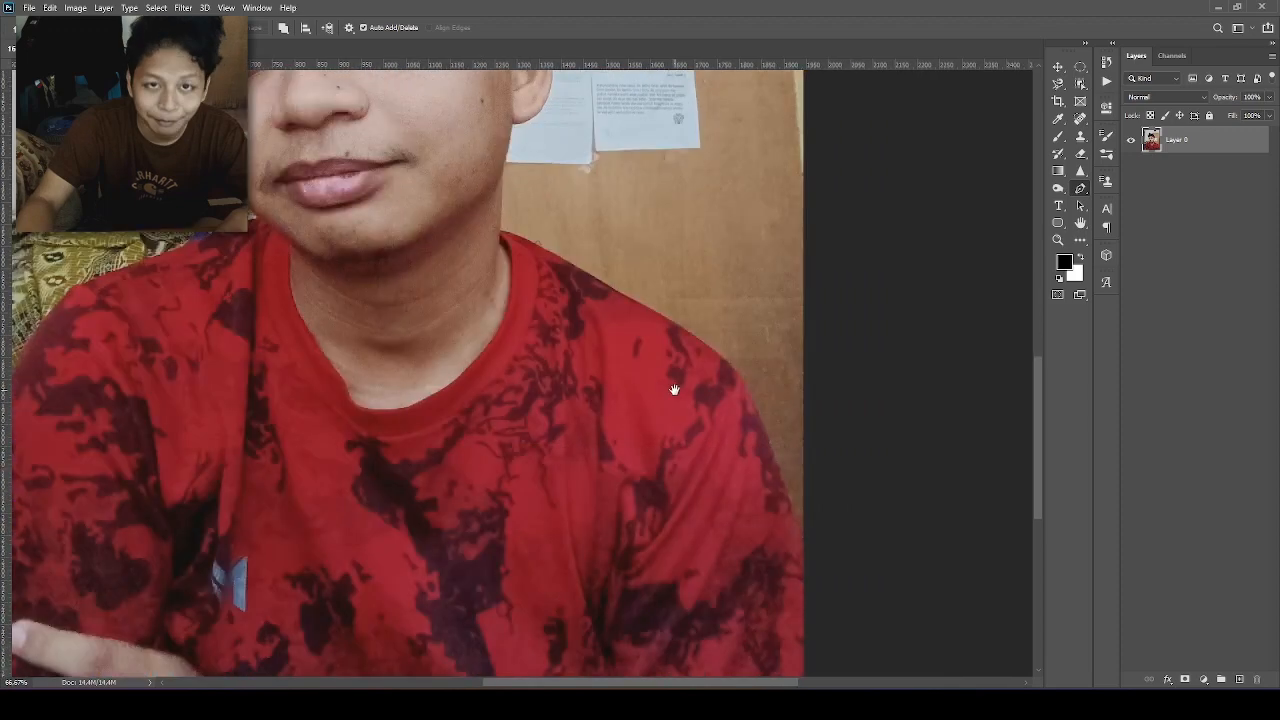
left_click_drag(689, 418, 671, 289)
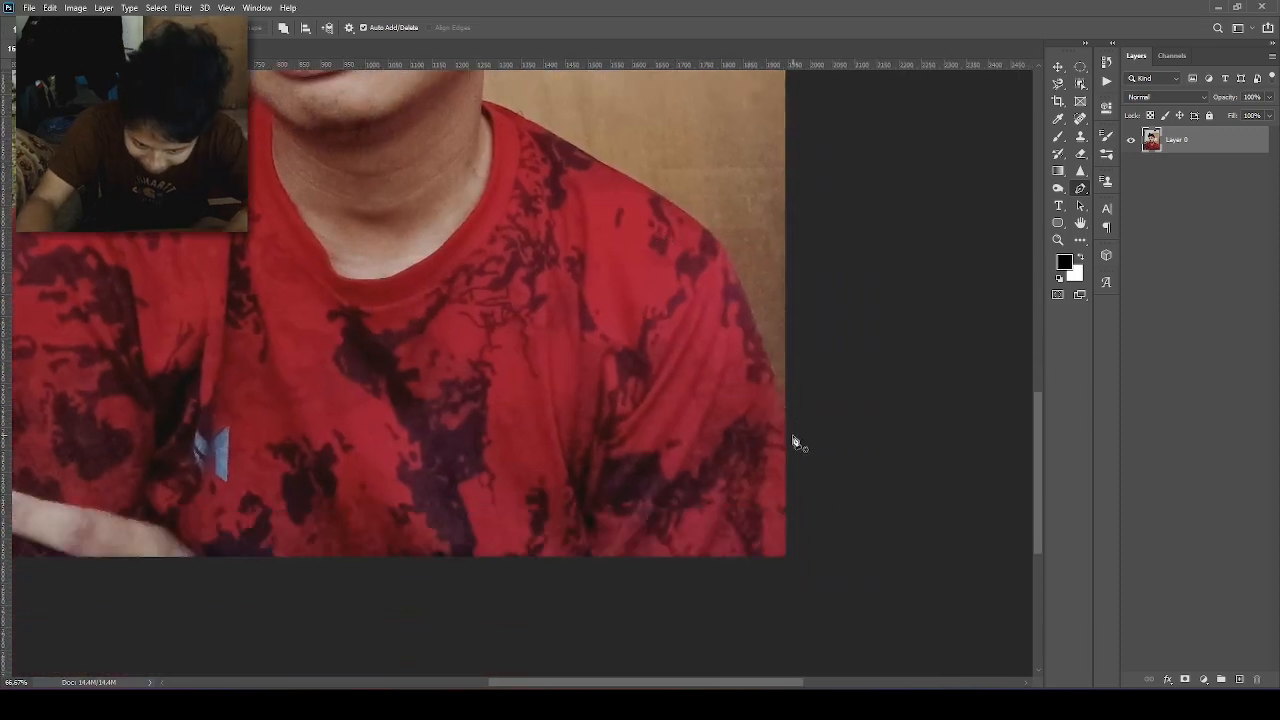
left_click(795, 437)
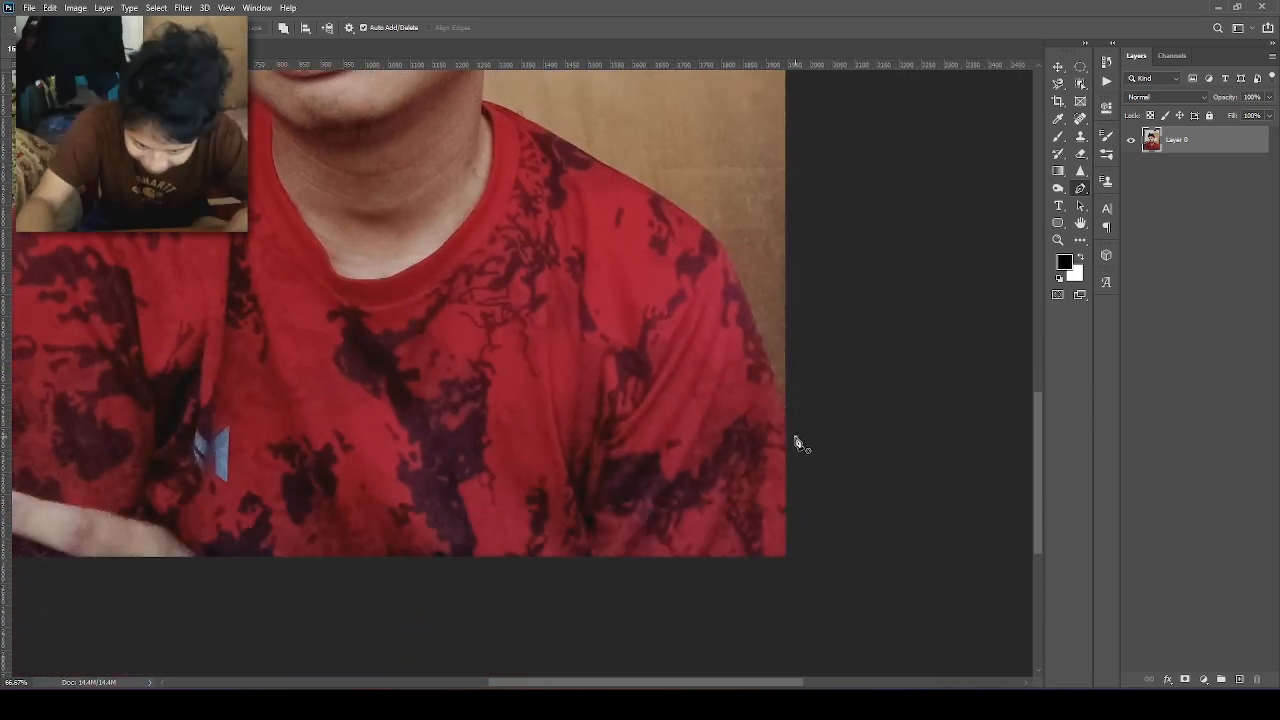
left_click(731, 257)
key("ctrl+z")
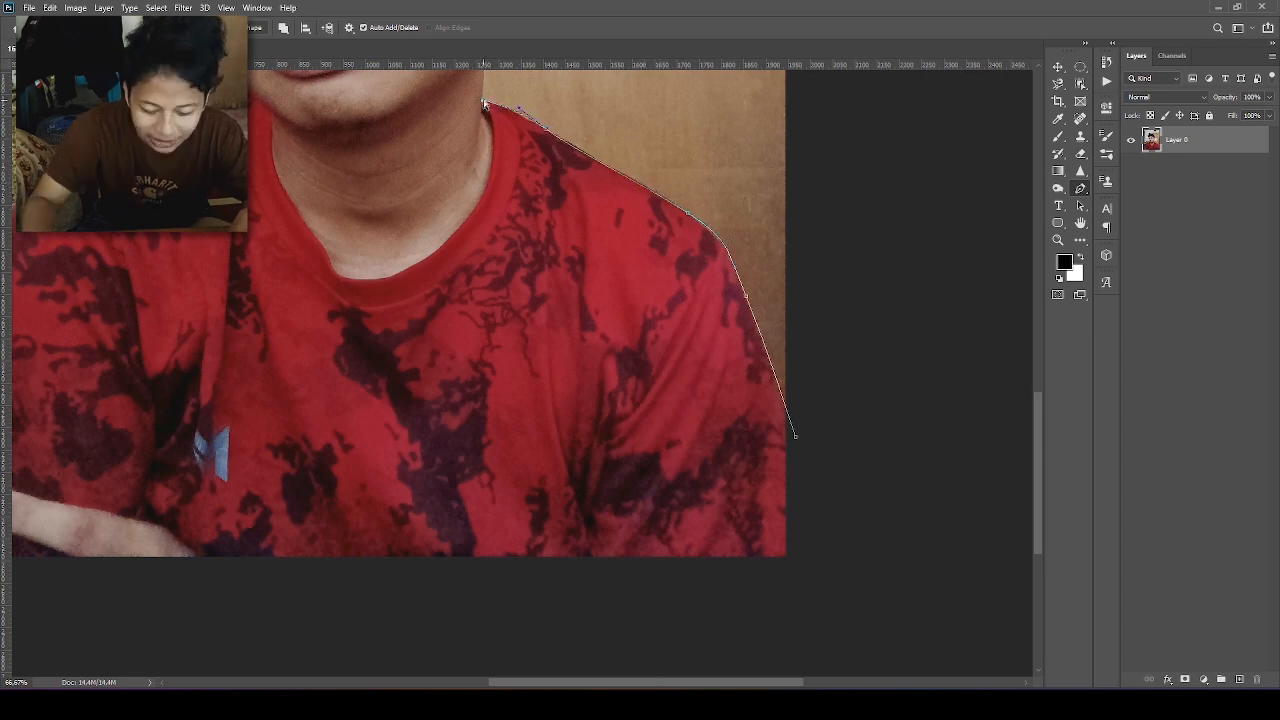
Step: Add an anchor point to the path's straight shoulder segment, pull it inward onto the shirt, and add another anchor on the adjoining curve
key("ctrl+plus")
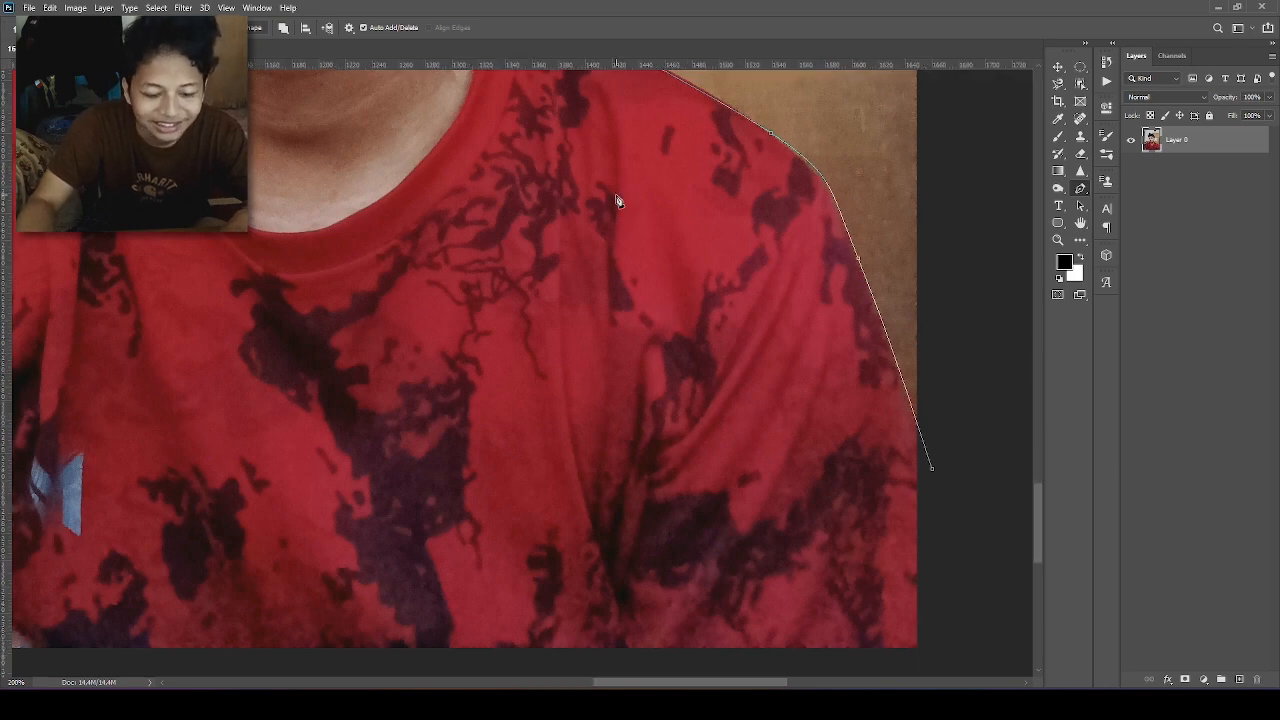
key("ctrl+plus")
left_click_drag(680, 163, 598, 393)
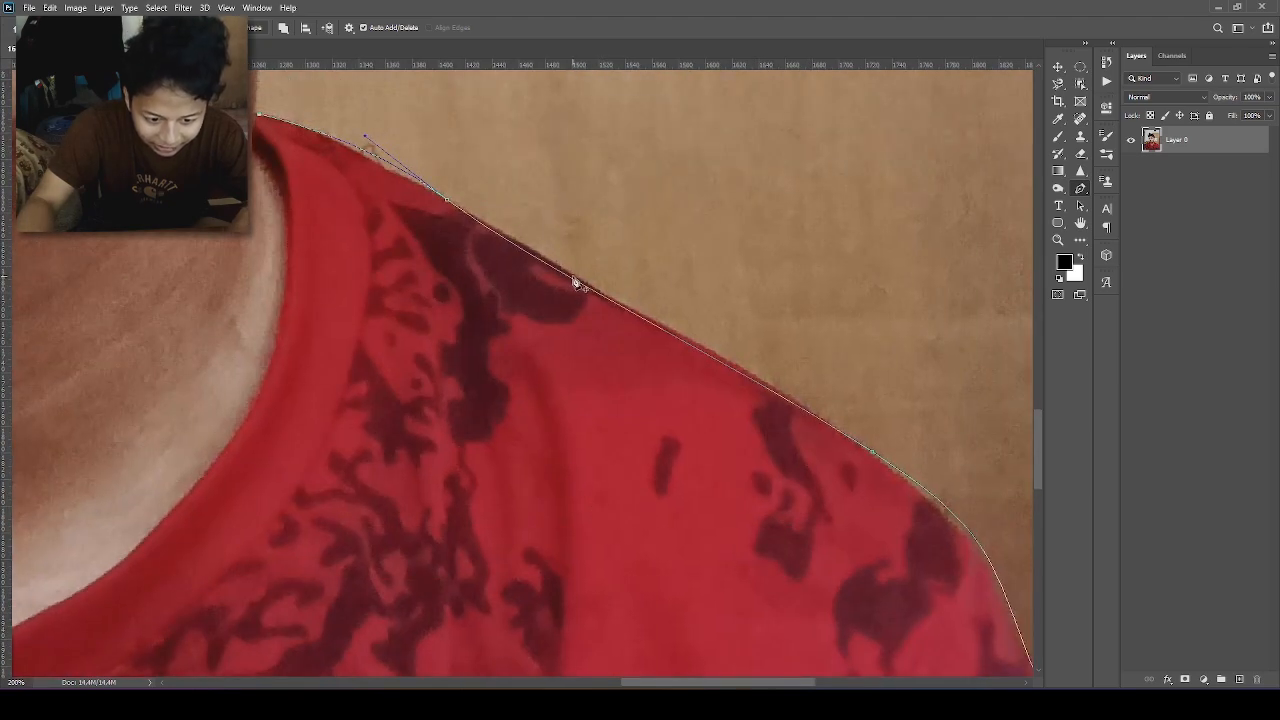
left_click_drag(576, 286, 538, 334)
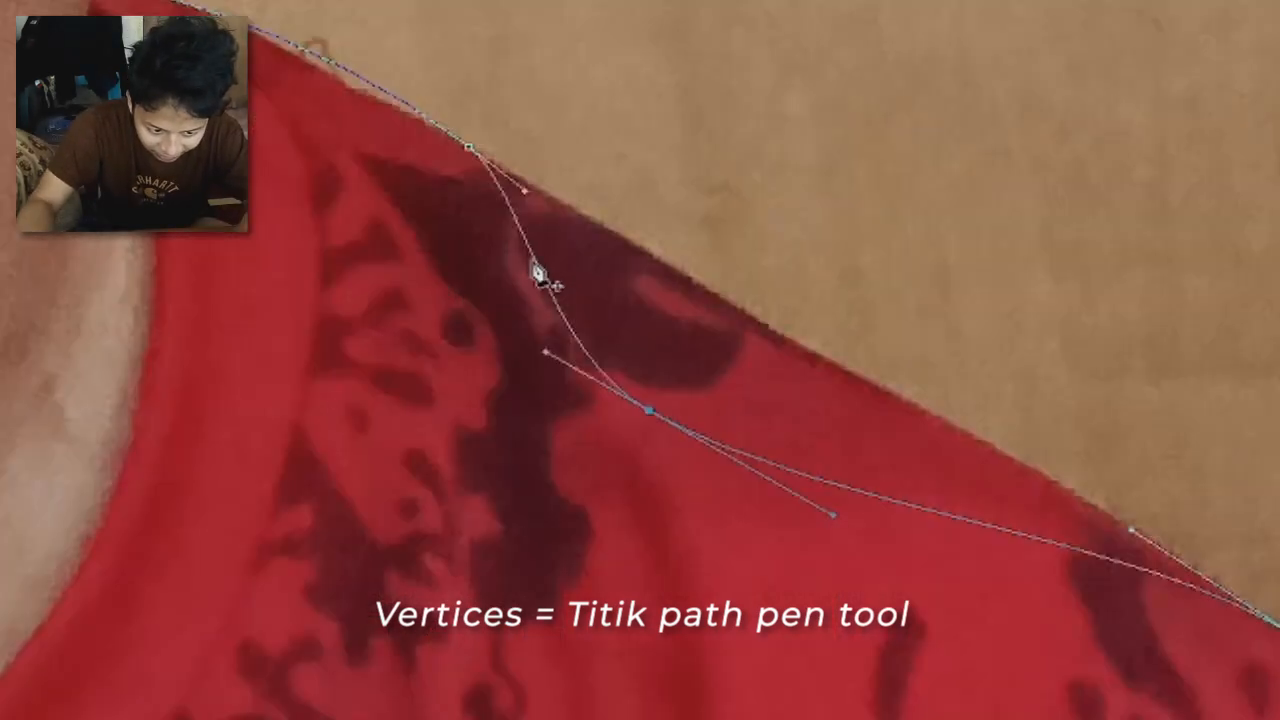
left_click(549, 286)
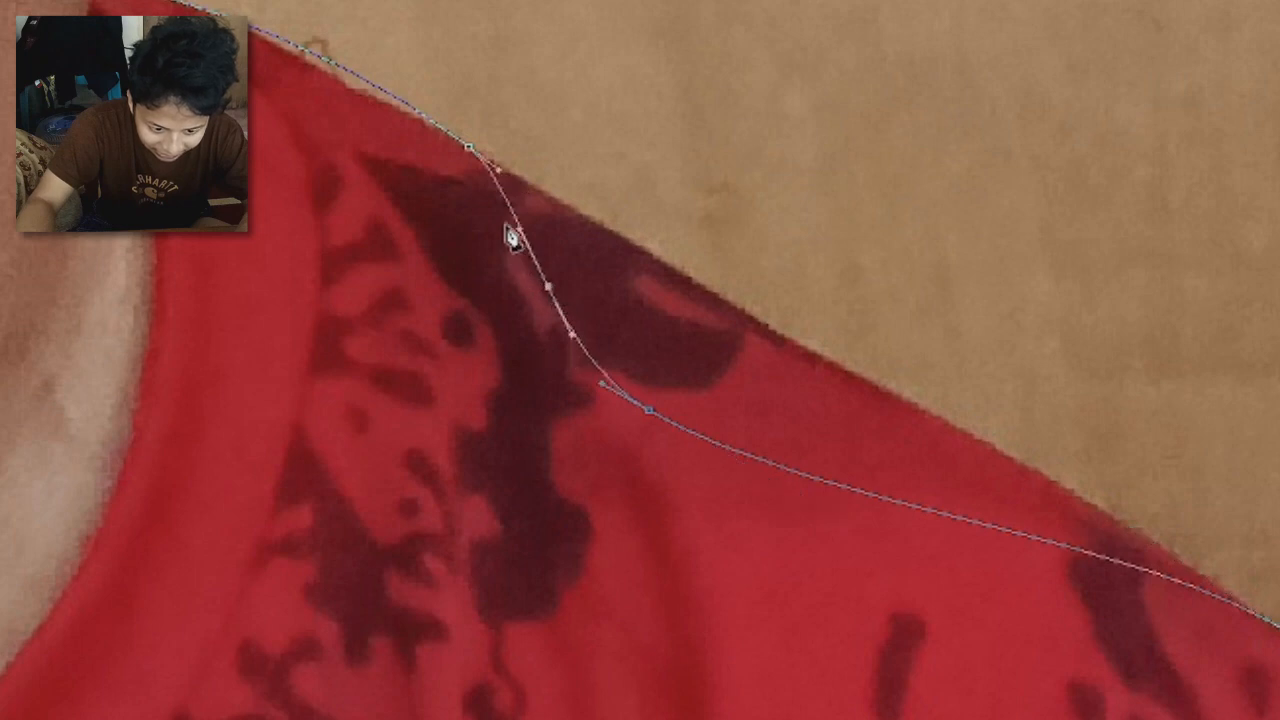